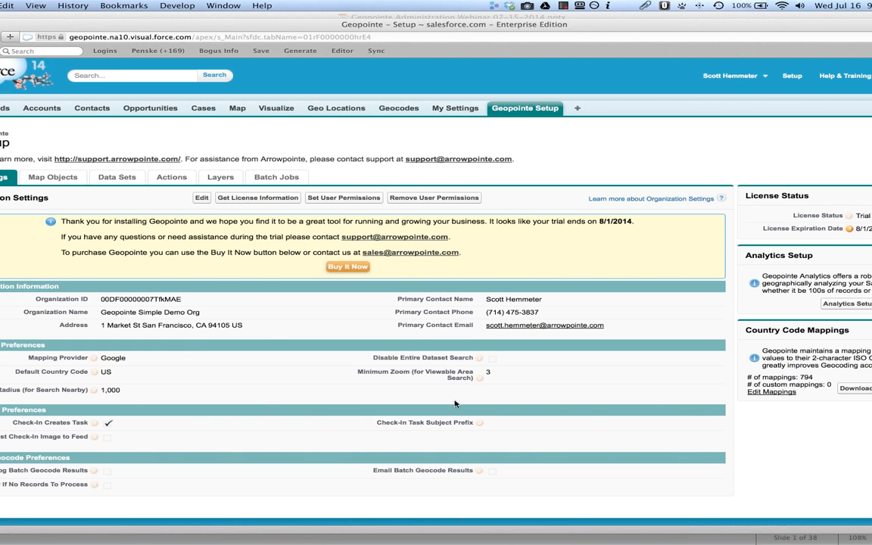
Start a new Geopointe map object based on the standard Account object
click(50, 178)
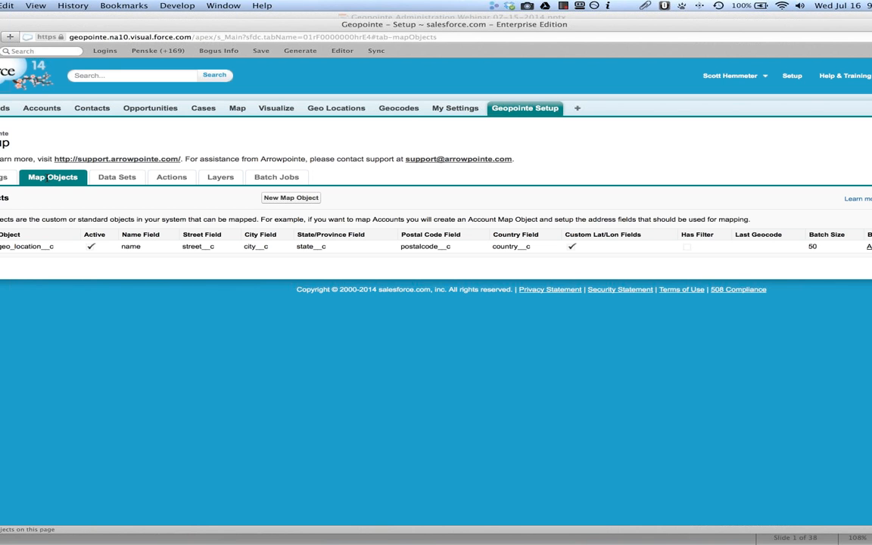
click(304, 203)
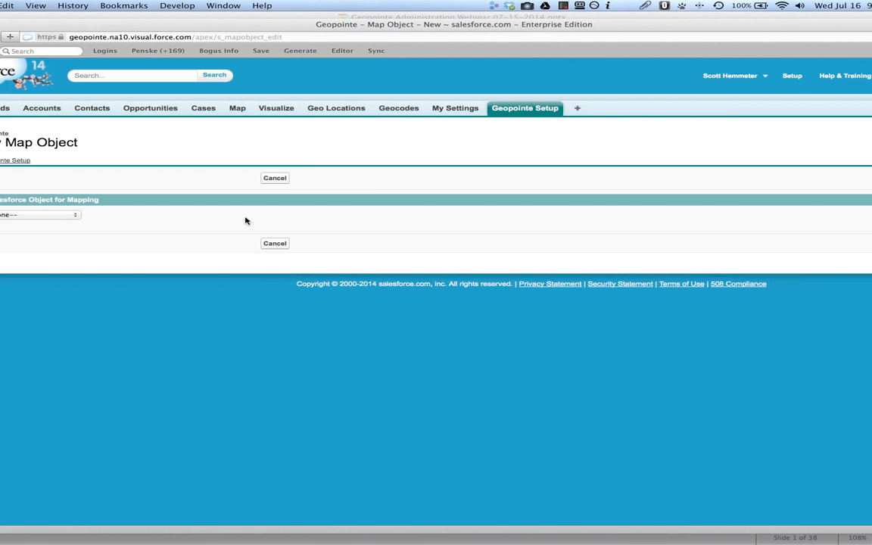
click(58, 217)
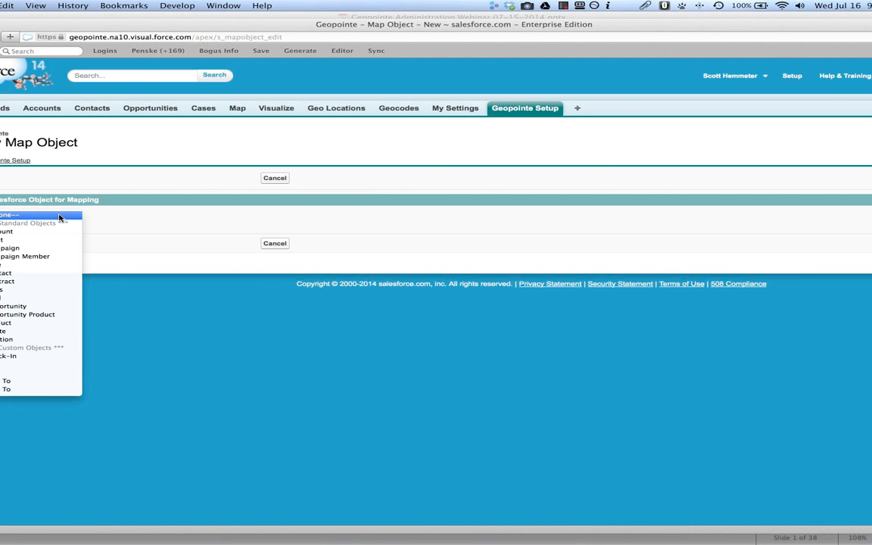
click(15, 235)
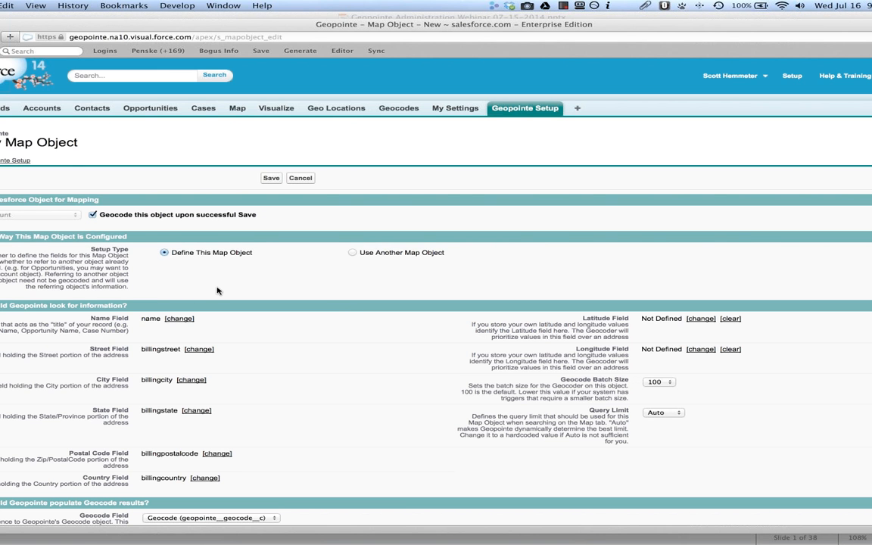
Set the Account map object's Street Field to Shipping Street
scroll(349, 307, down, 3)
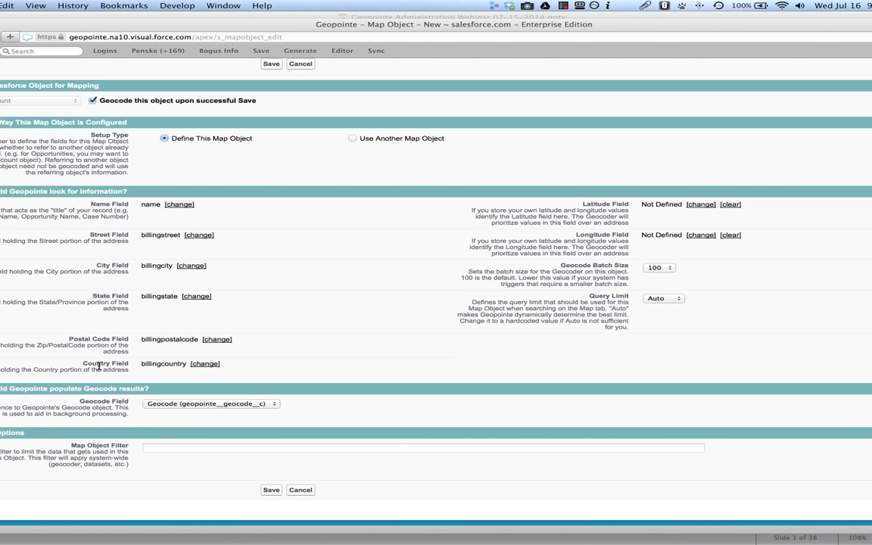
click(199, 236)
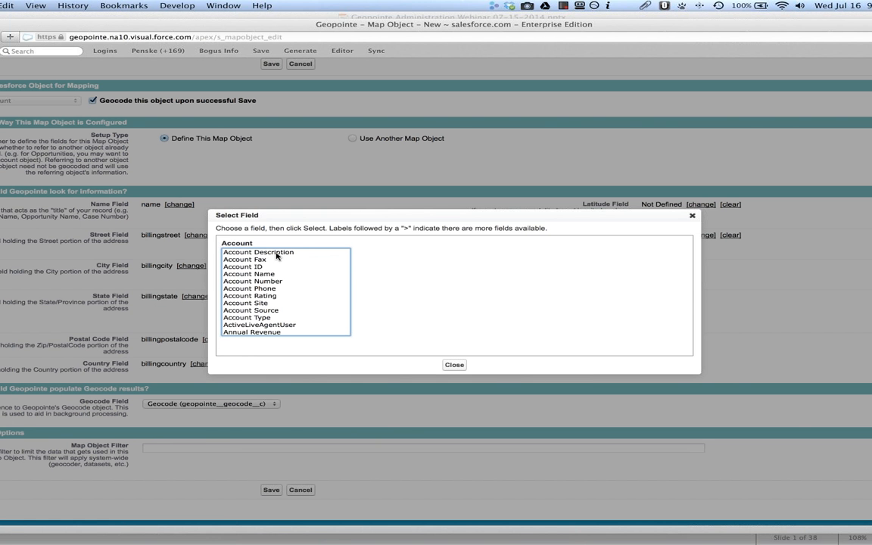
scroll(277, 256, down, 10)
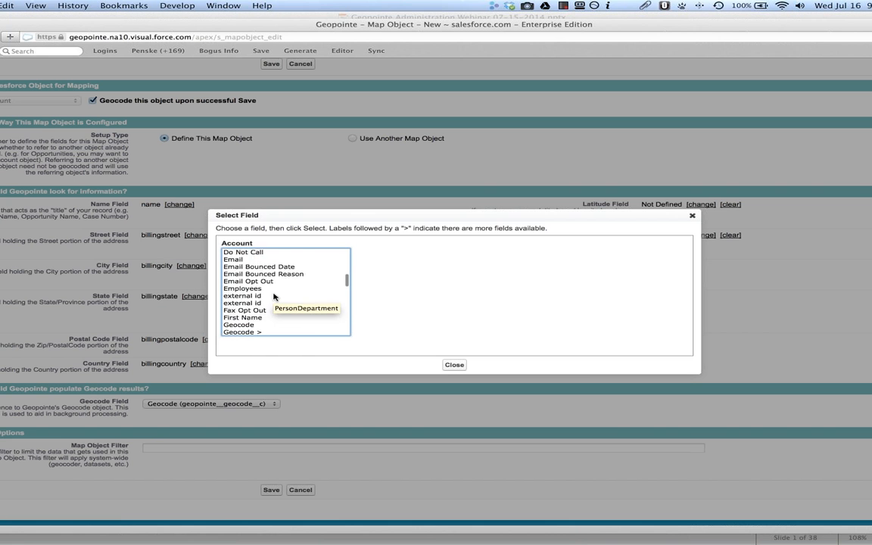
scroll(274, 296, down, 10)
scroll(274, 296, down, 10)
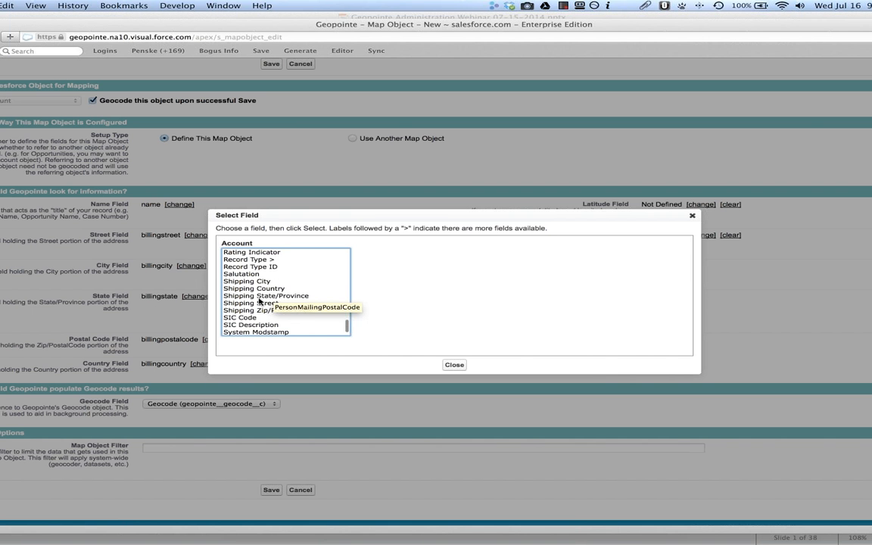
click(259, 303)
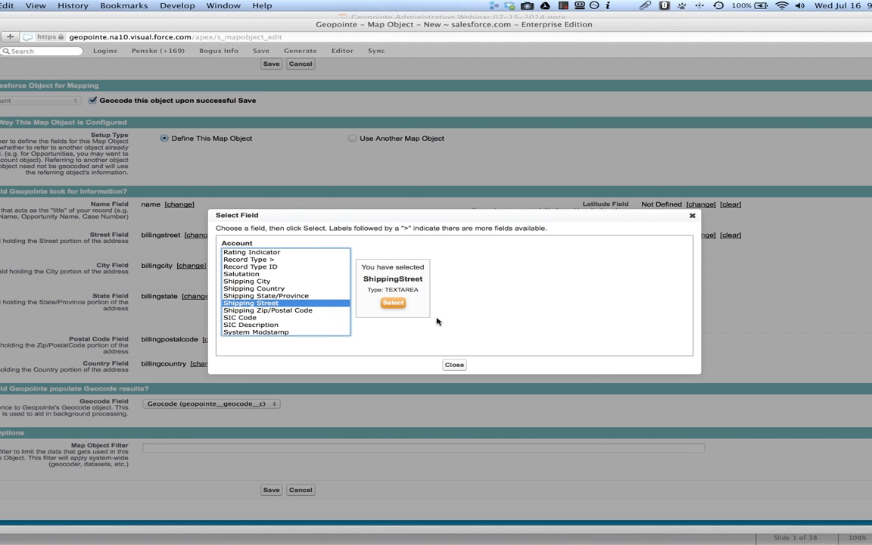
click(392, 304)
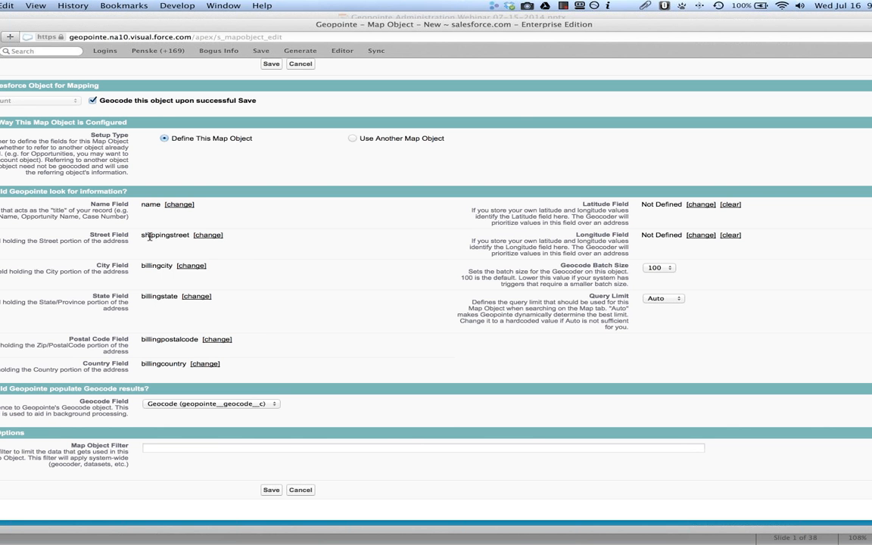
Set the Street Field back to Billing Street
click(207, 235)
scroll(245, 287, down, 3)
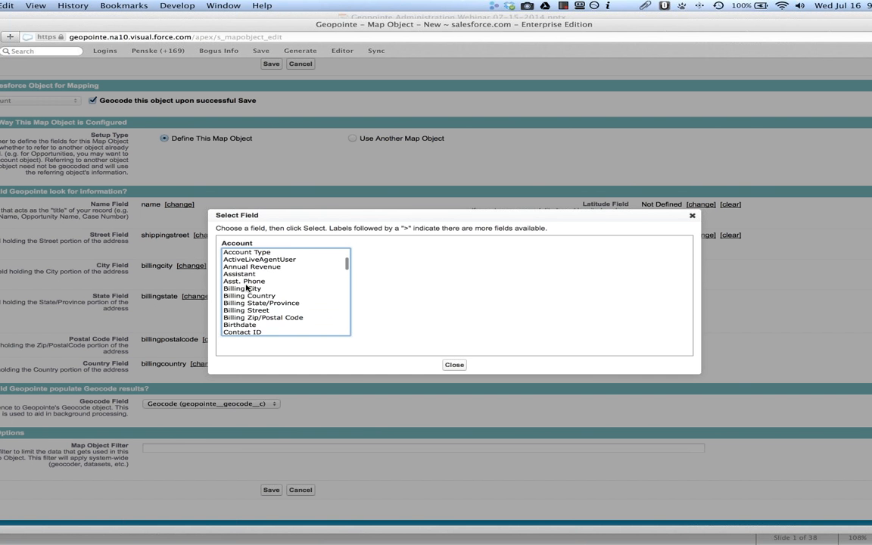
click(303, 310)
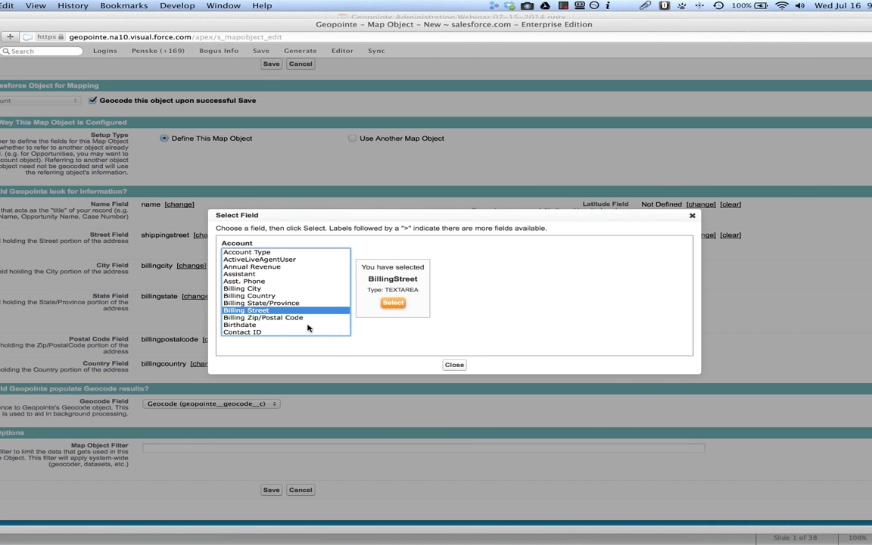
click(392, 302)
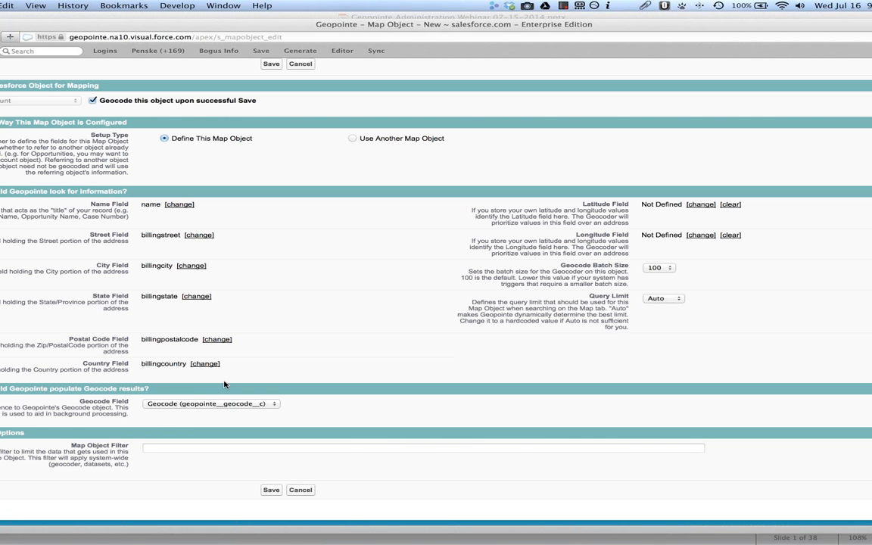
Review the Latitude and Longitude Field settings and the available options for Geocode Batch Size and Query Limit
drag(580, 203, 645, 248)
click(574, 227)
click(668, 270)
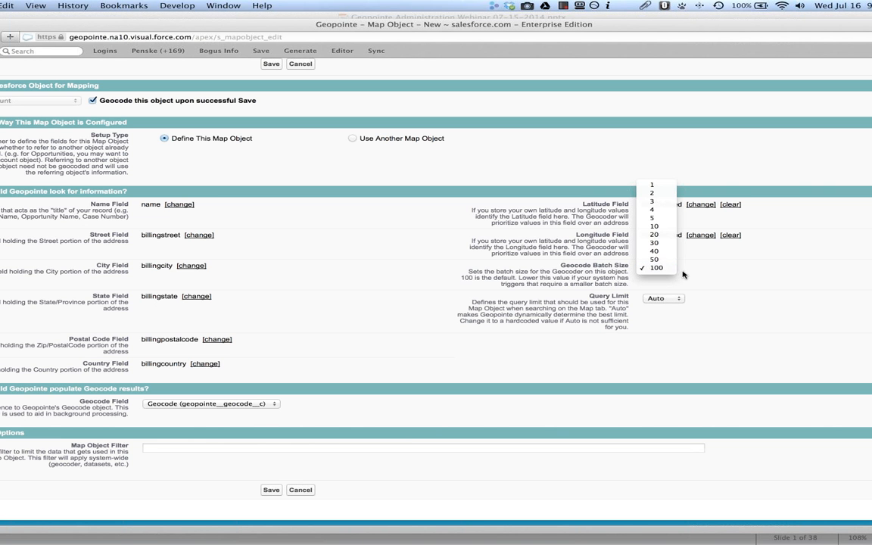
click(743, 297)
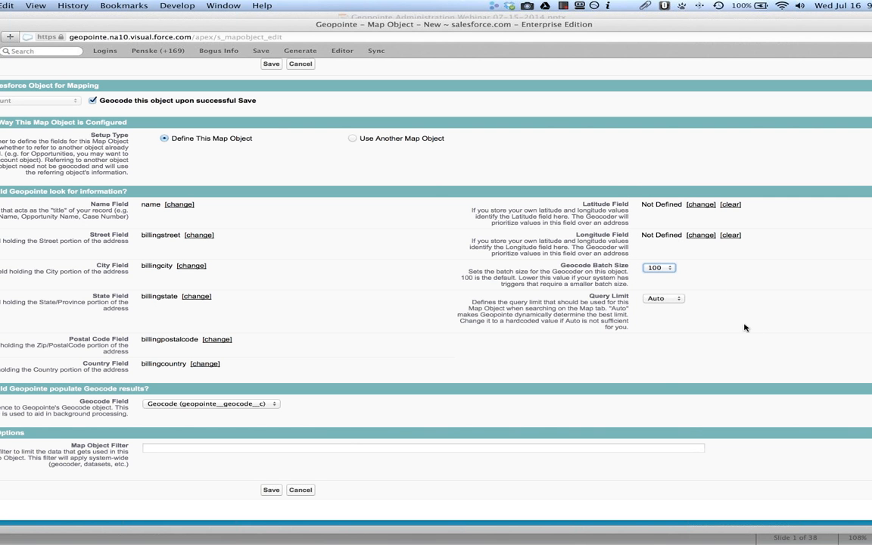
click(671, 300)
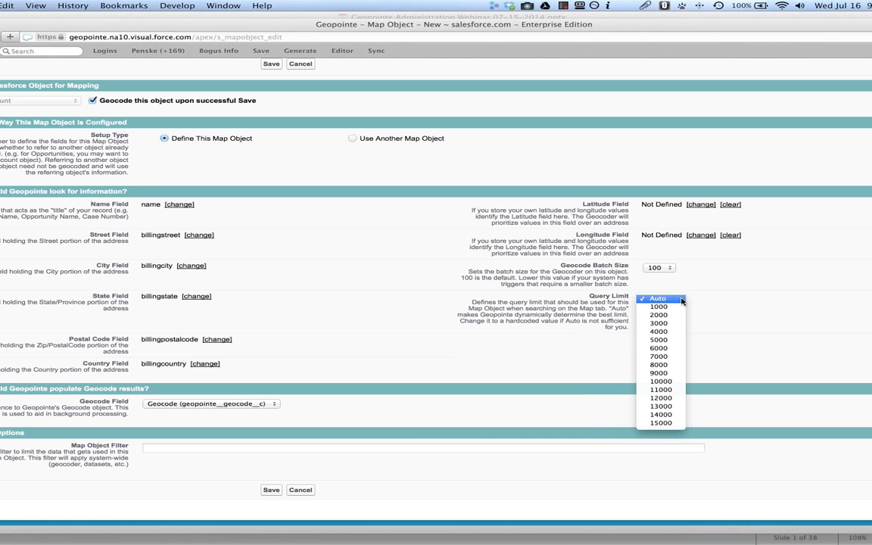
click(681, 301)
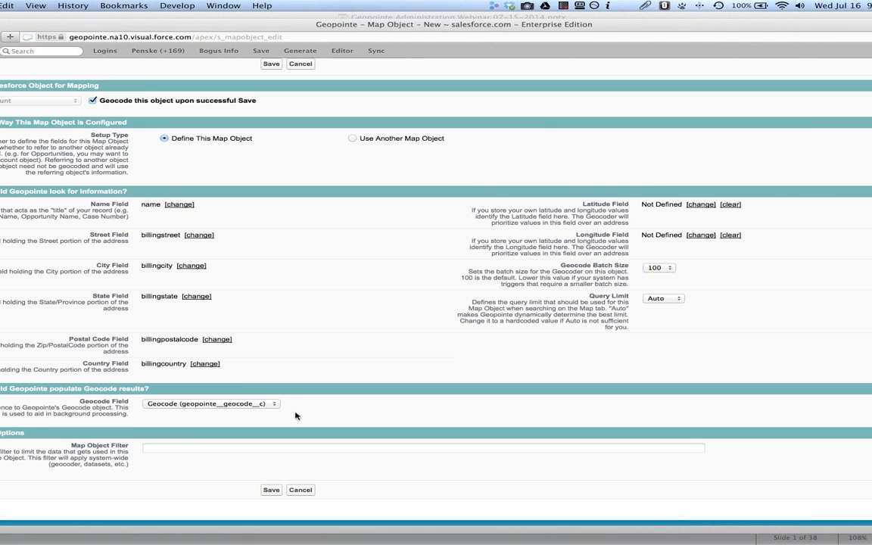
Keep Geocode (geopointe__geocode__c) as the Geocode Field and save the Account map object
click(179, 448)
drag(82, 402, 303, 410)
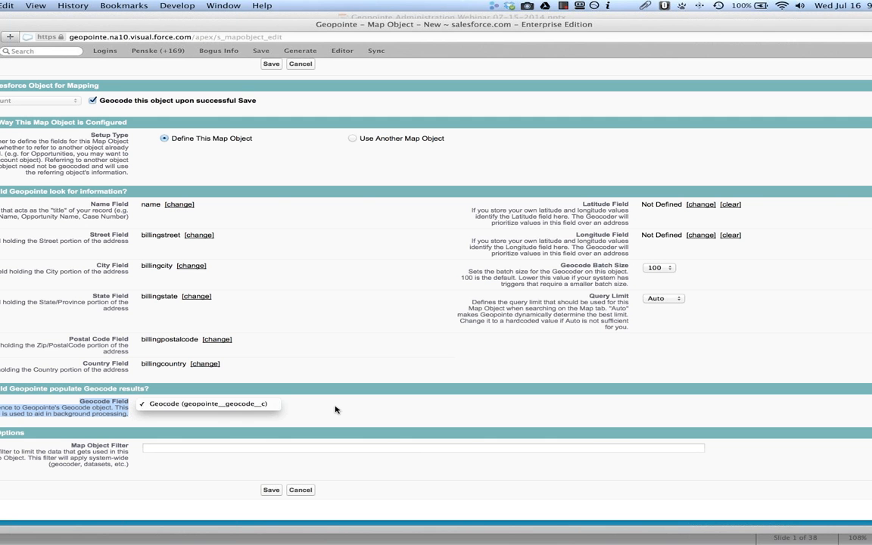
click(272, 406)
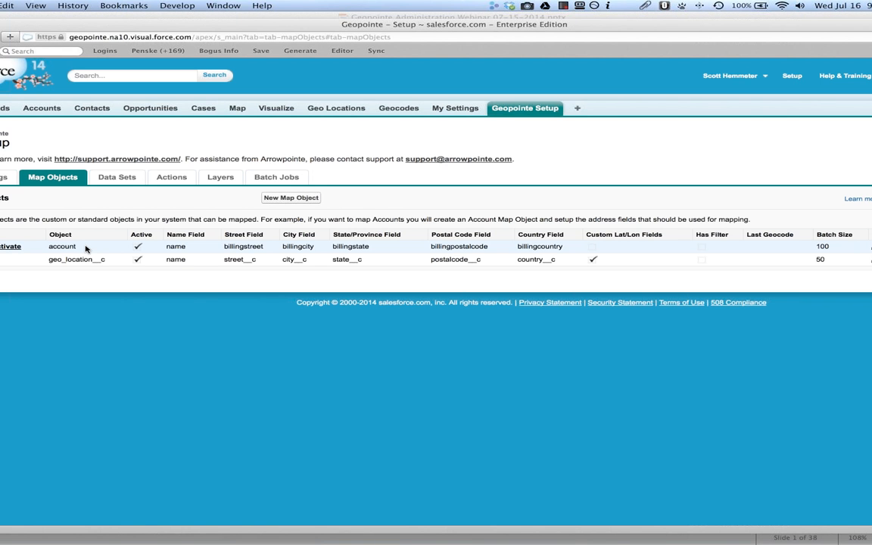
Start a new map object for Opportunity and set its setup type to Use Another Map Object
click(292, 199)
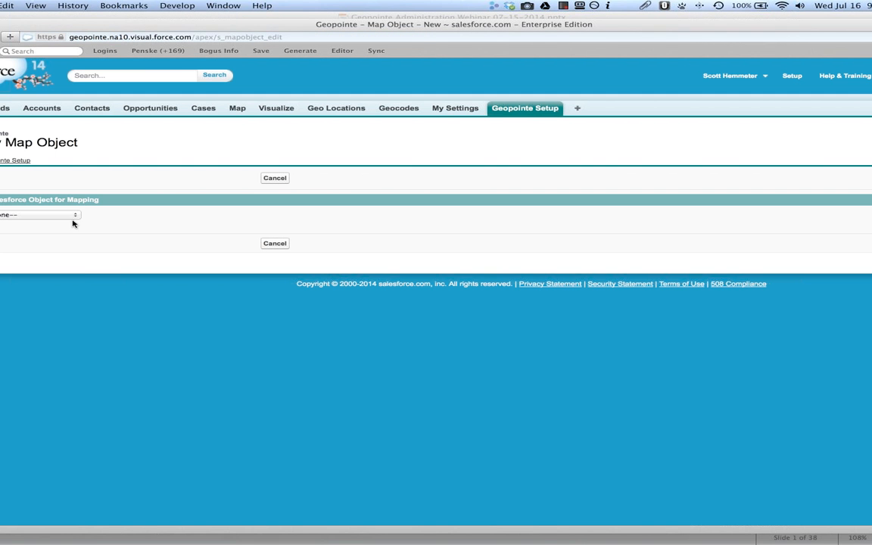
click(67, 218)
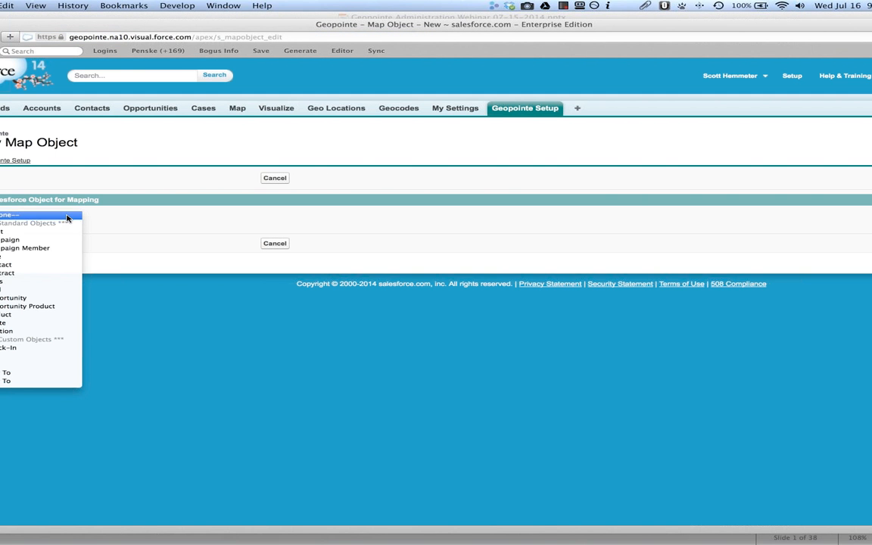
click(47, 299)
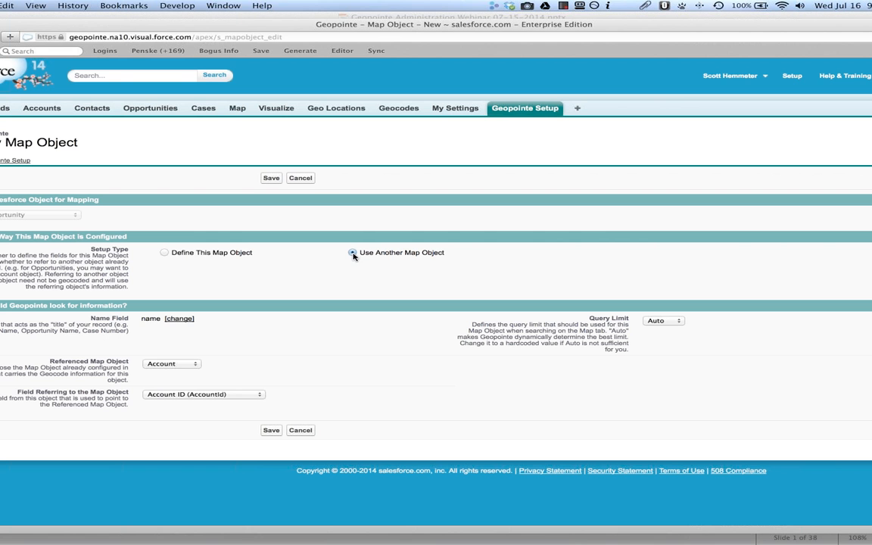
click(352, 253)
Keep Account as the Referenced Map Object and Account ID (AccountId) as the referring field, and save the Opportunity map object
click(195, 365)
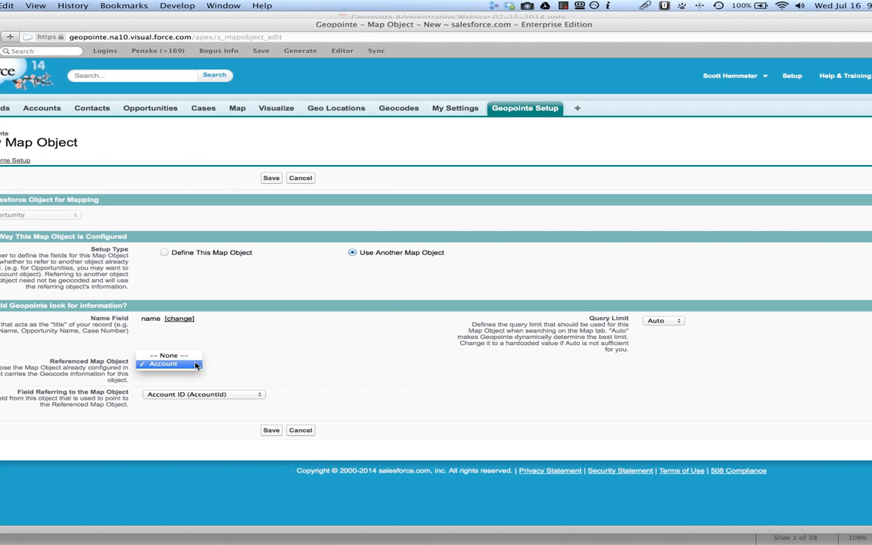
click(195, 365)
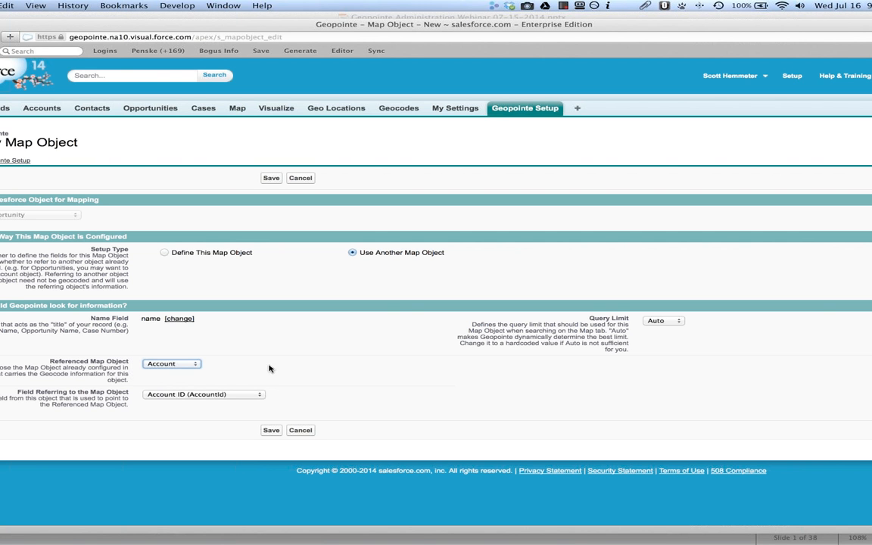
click(260, 396)
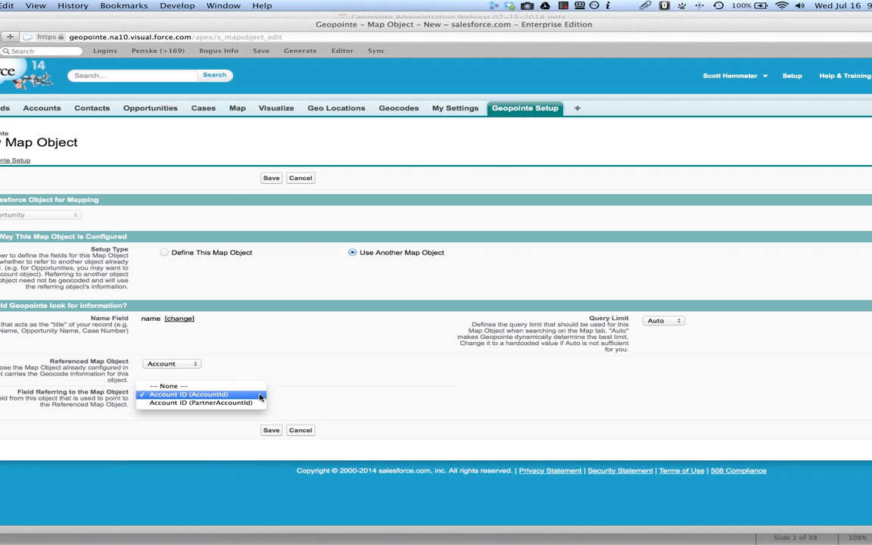
click(260, 396)
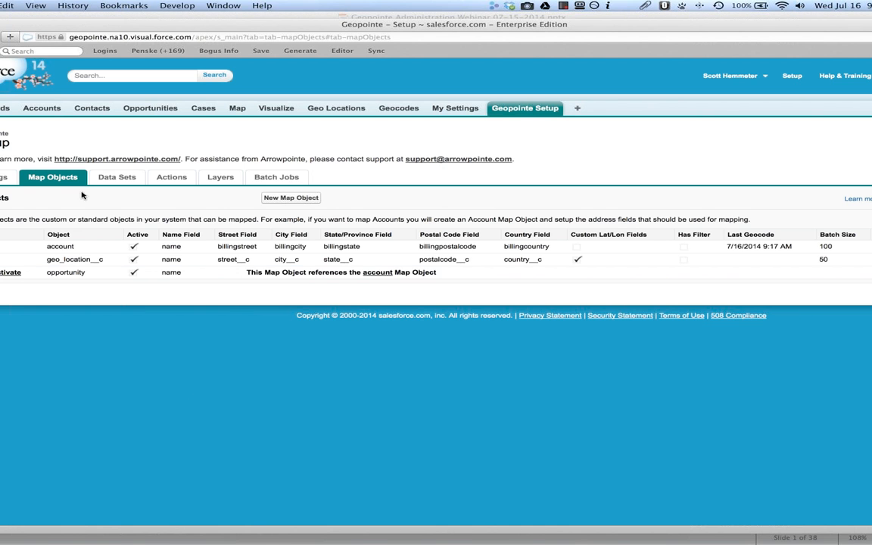
Check the most recent entry in the completed batch jobs, return to the map objects, and switch to the presentation slides
click(276, 179)
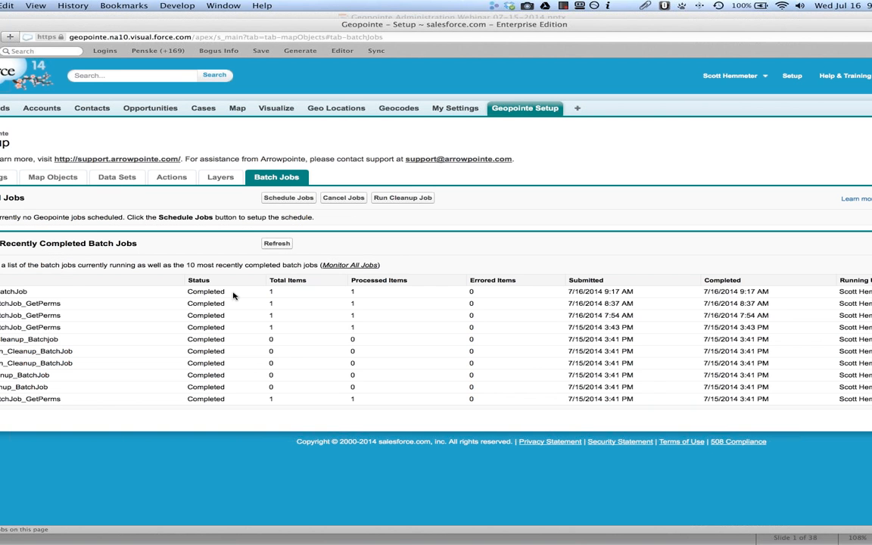
double_click(22, 291)
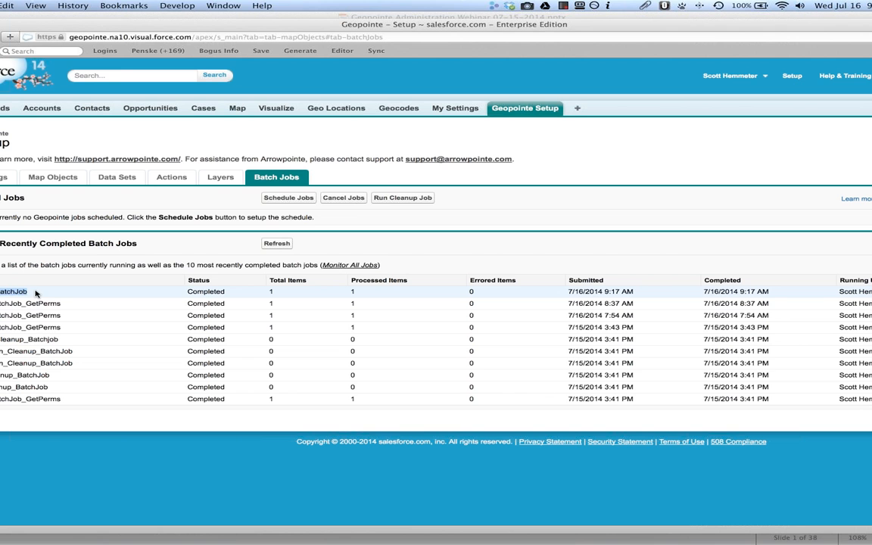
click(60, 178)
key(super+Tab)
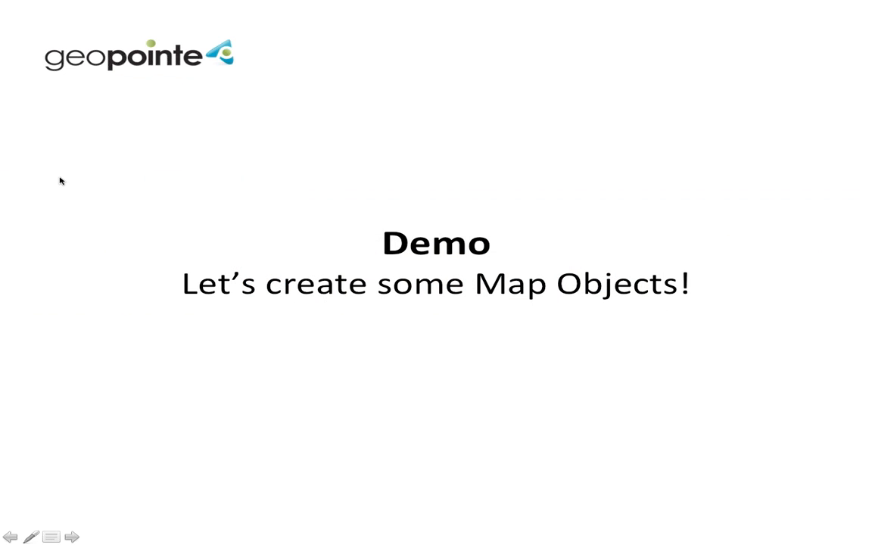
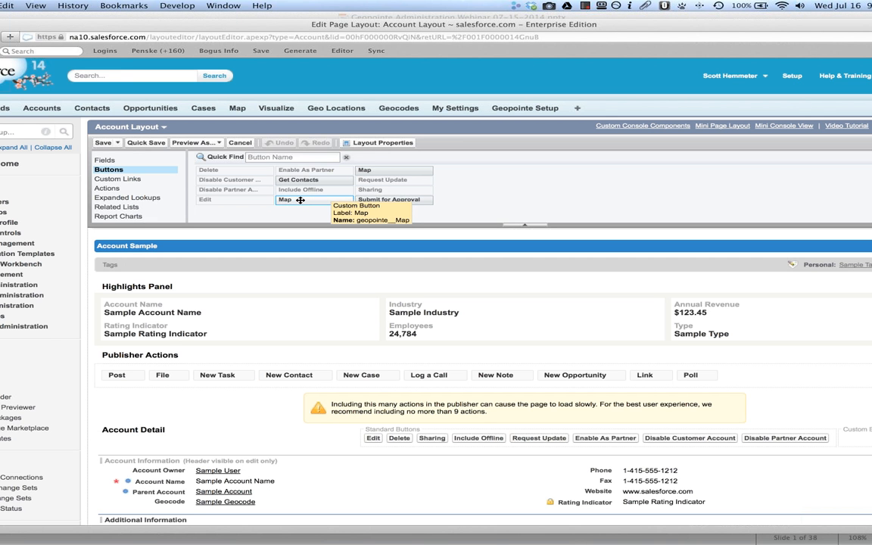
Add the geopointe__Map button to the custom buttons of the Account Detail section in the Account Layout
mouse_move(301, 200)
mouse_down()
mouse_move(838, 433)
mouse_move(841, 446)
mouse_move(858, 443)
mouse_up()
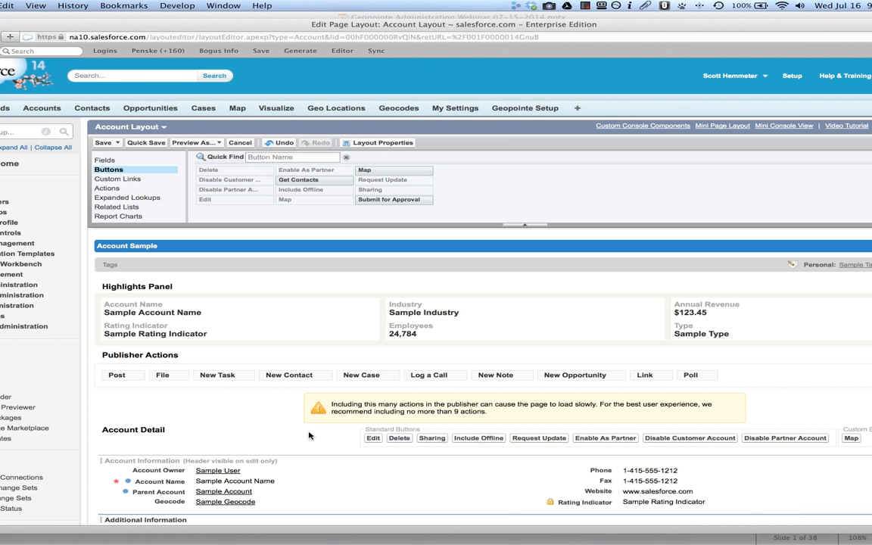
Add the EmbeddedMap_Account Visualforce page to the hidden-header section below Address Information in the Account Layout
scroll(225, 390, down, 3)
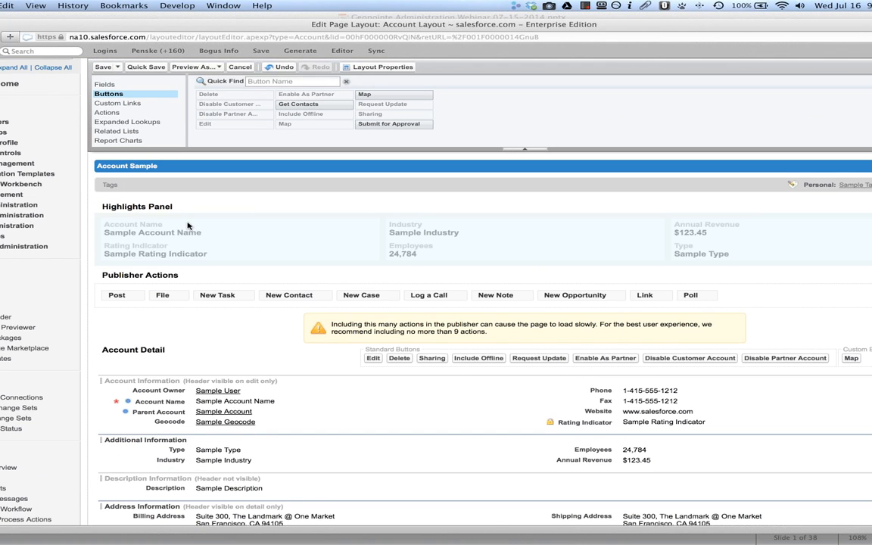
scroll(199, 284, down, 2)
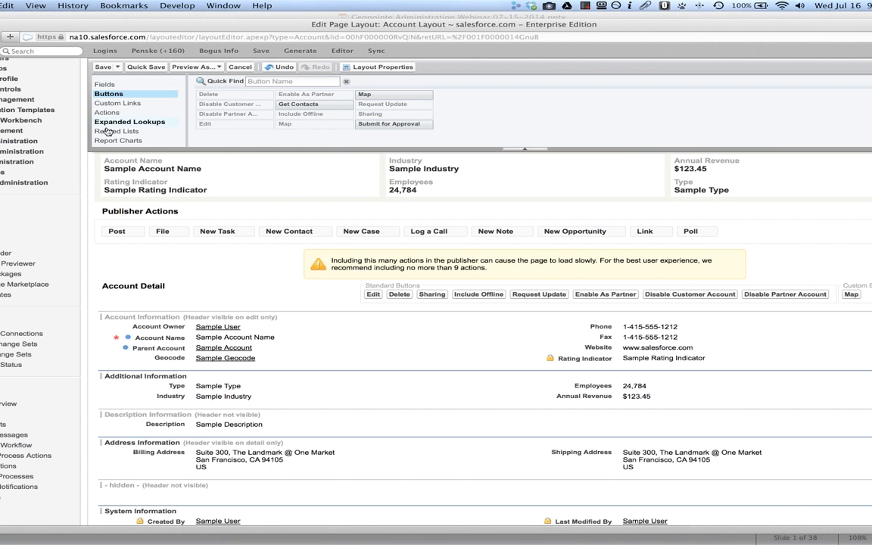
scroll(113, 135, down, 4)
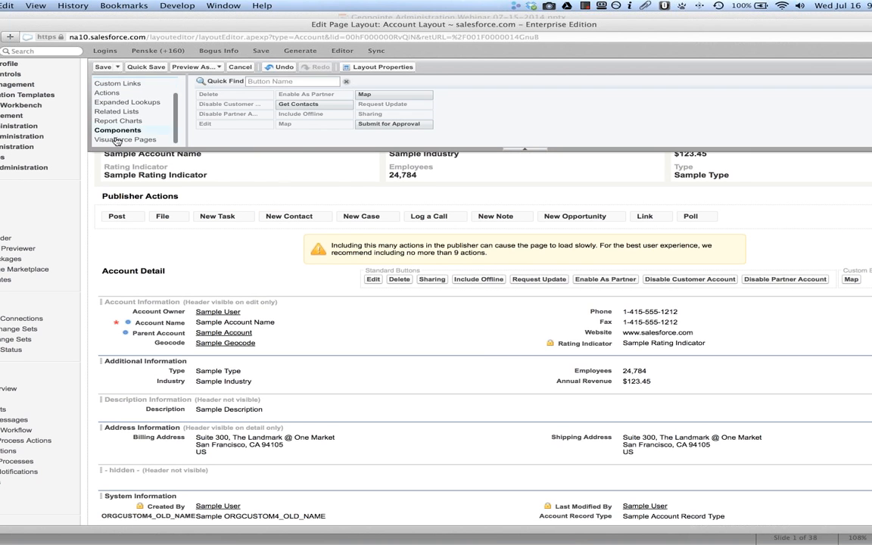
click(121, 139)
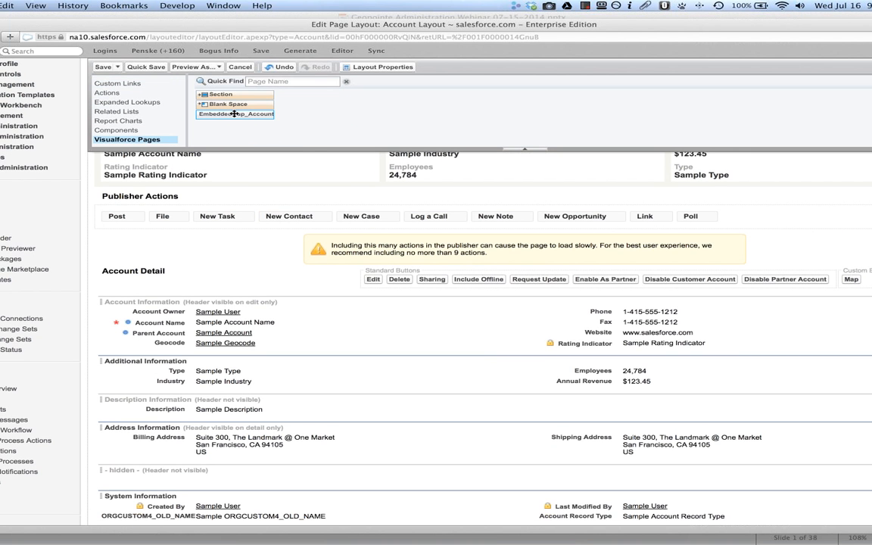
mouse_move(234, 114)
drag(234, 113, 258, 478)
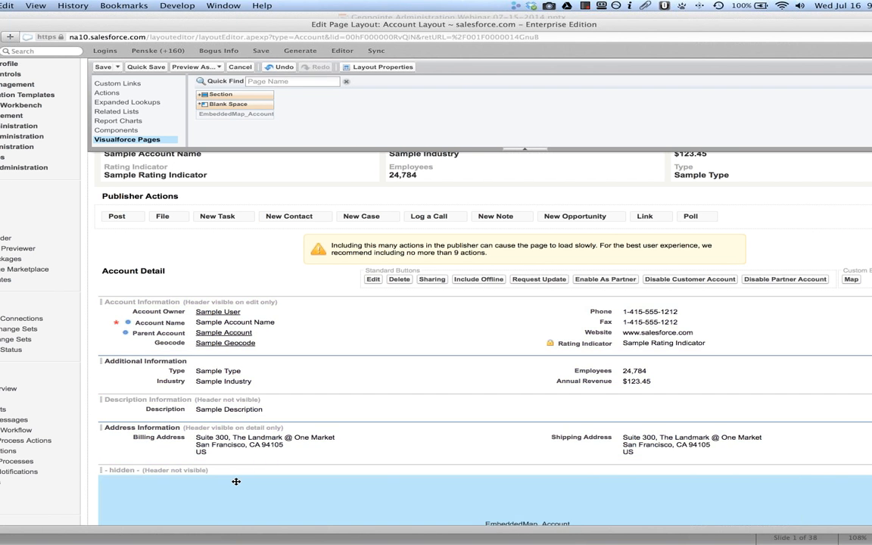
Set the height of the embedded EmbeddedMap_Account page to 300 pixels
scroll(258, 425, down, 5)
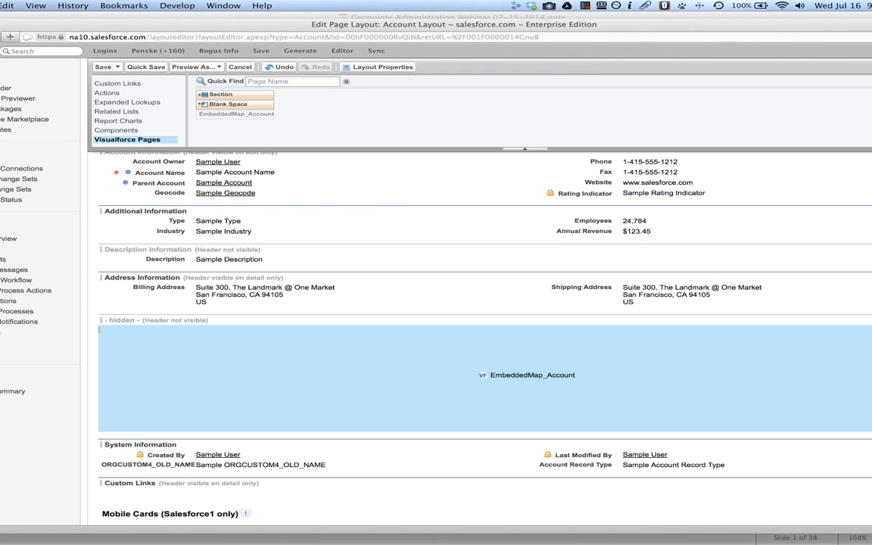
click(871, 331)
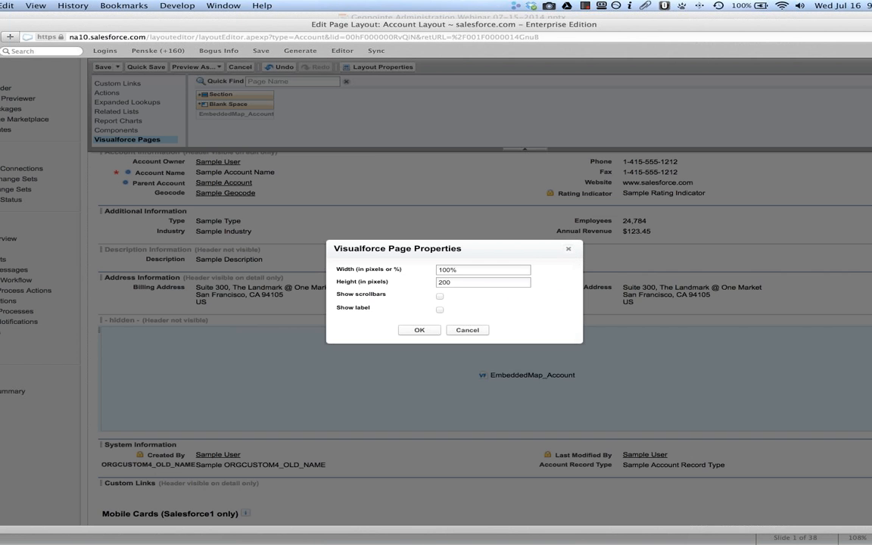
drag(456, 281, 430, 278)
text(300)
click(420, 330)
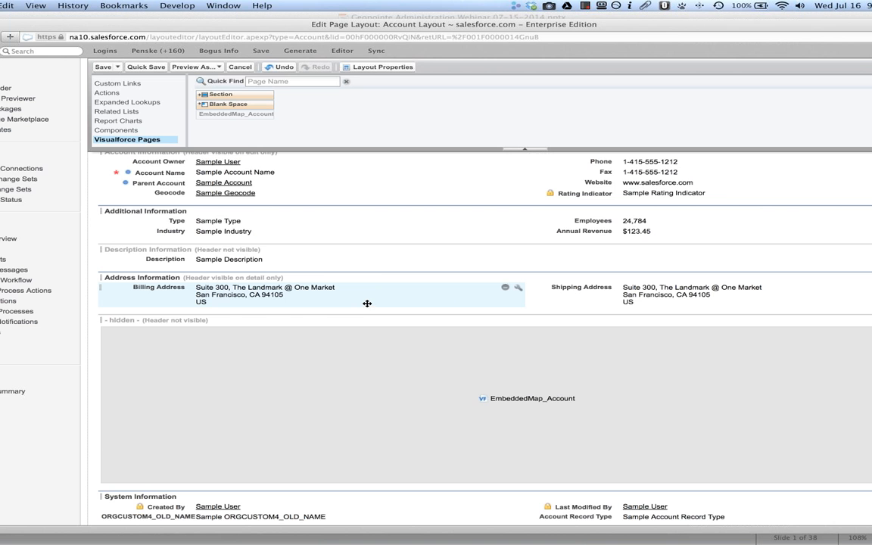
Add the Check In and Check Out actions between File and New Task in the Publisher Actions, and save the Account Layout
key(super+Tab)
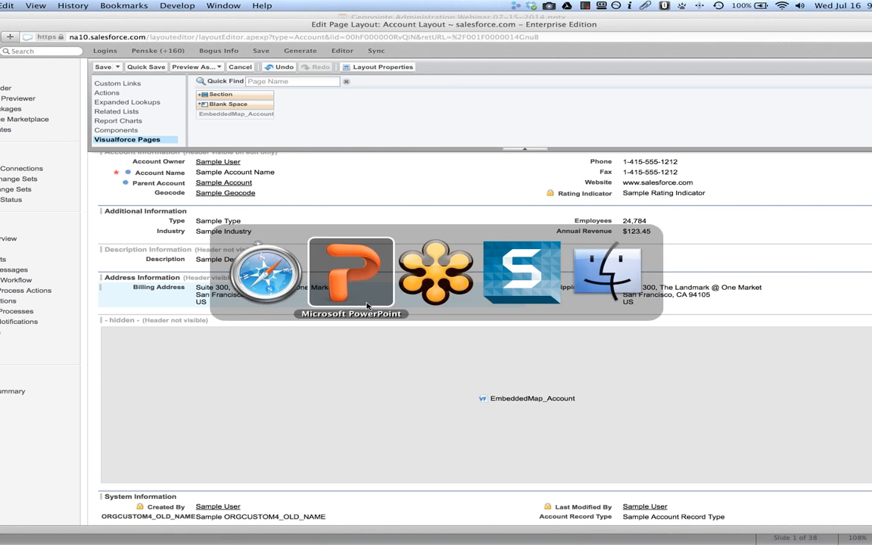
key(super+Tab)
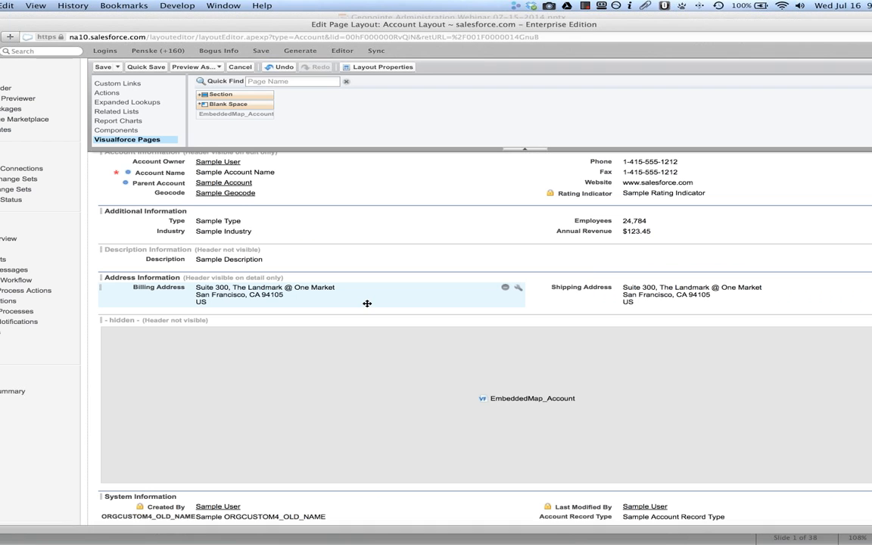
scroll(331, 297, up, 5)
scroll(331, 297, up, 2)
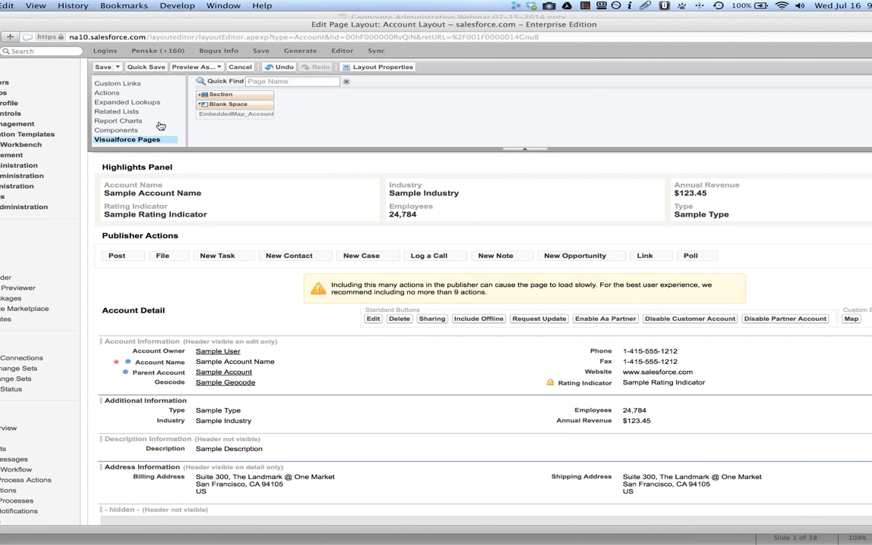
click(106, 92)
scroll(249, 257, up, 3)
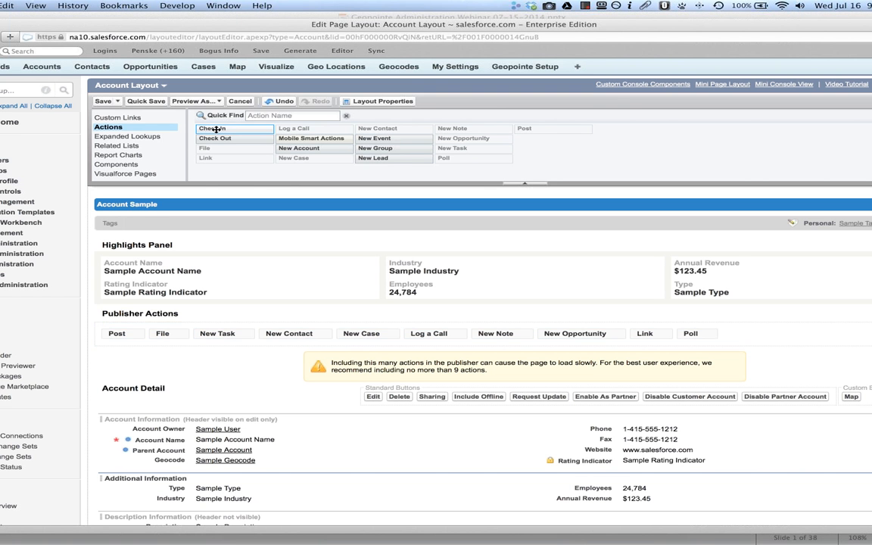
mouse_move(240, 134)
mouse_down()
mouse_move(352, 322)
mouse_move(341, 338)
mouse_move(216, 337)
mouse_up()
drag(217, 136, 252, 336)
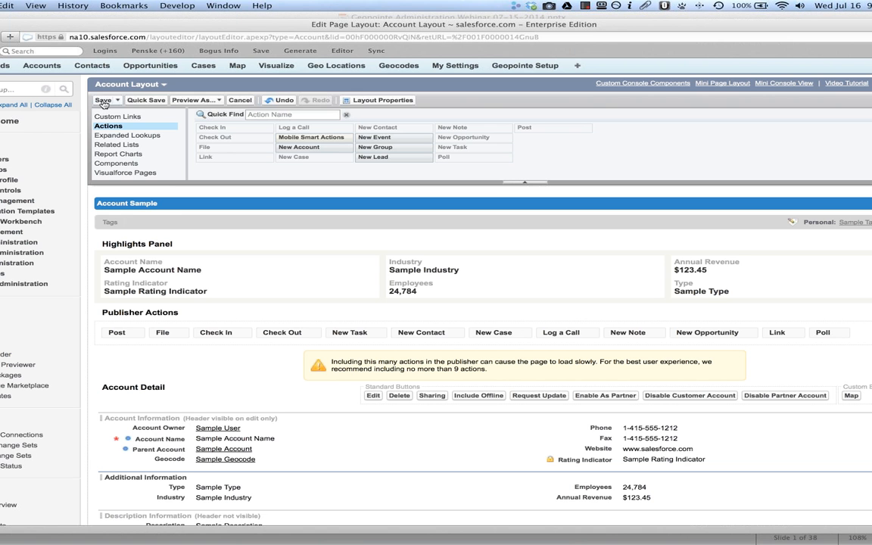
mouse_move(147, 90)
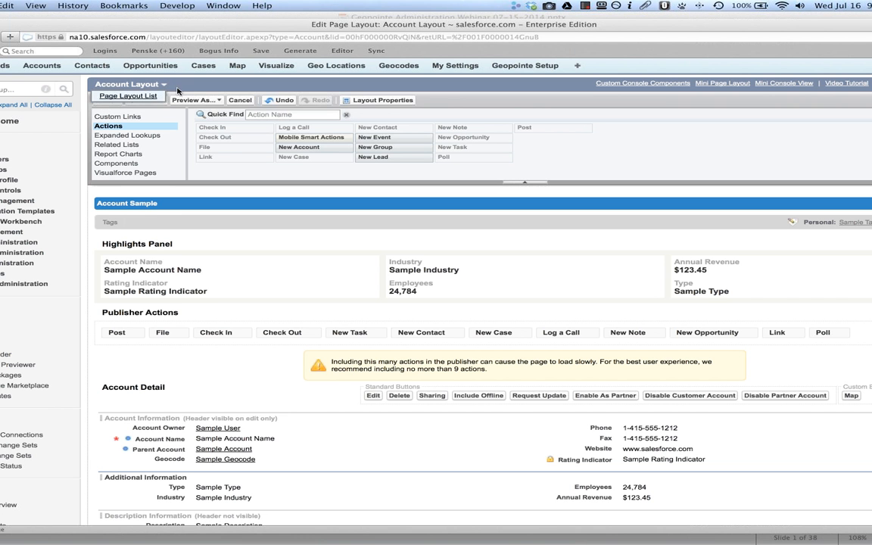
click(104, 100)
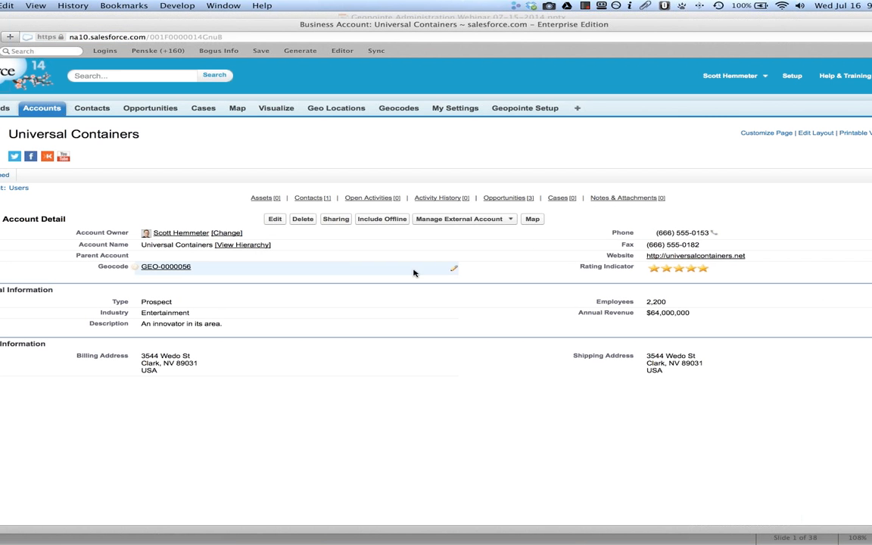
Examine the embedded map on the Universal Containers account and the check-in actions in its feed publisher, and hide the feed again
scroll(44, 270, down, 5)
scroll(47, 269, up, 1)
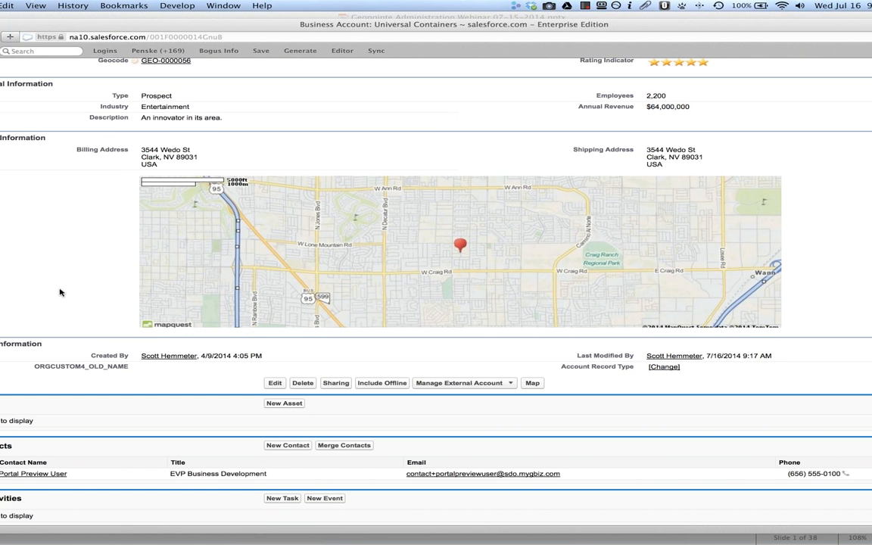
scroll(60, 293, up, 5)
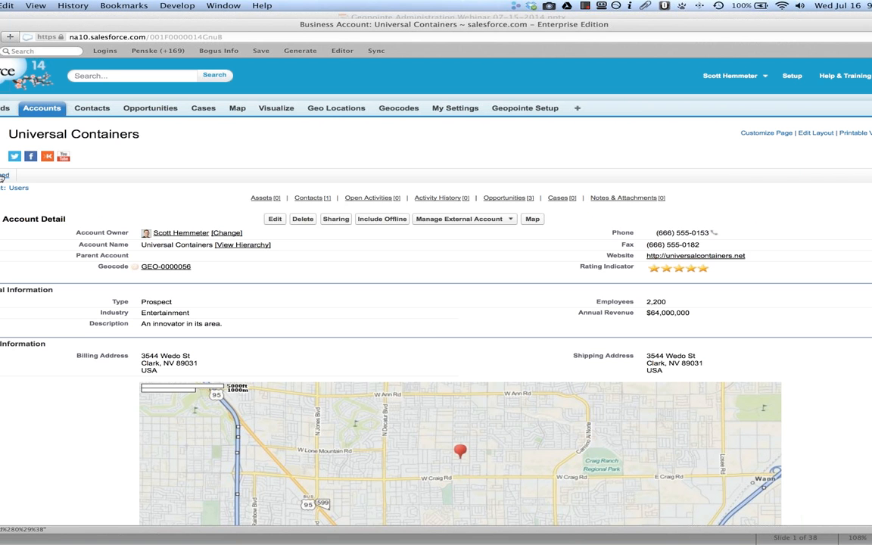
click(4, 177)
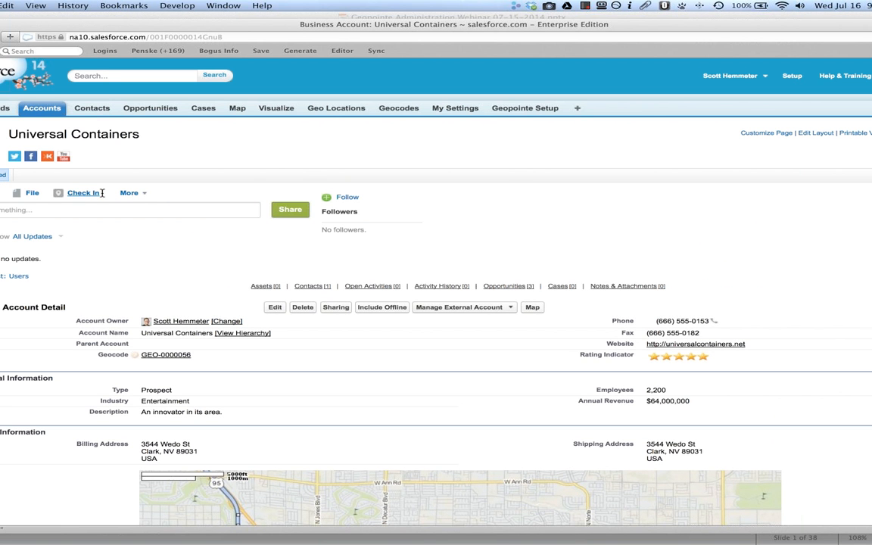
click(130, 194)
click(412, 229)
scroll(392, 348, down, 3)
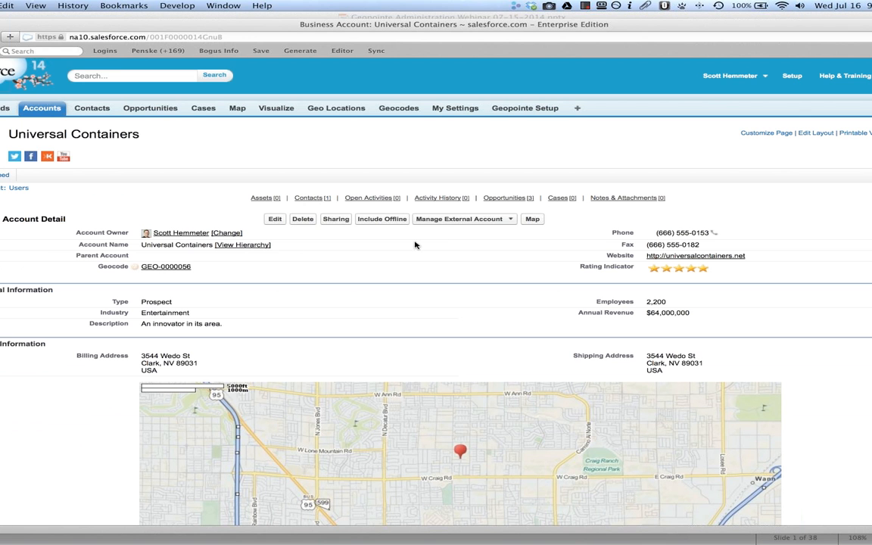
Map the Universal Containers account with its Map button and search for nearby accounts within 50 miles
click(535, 221)
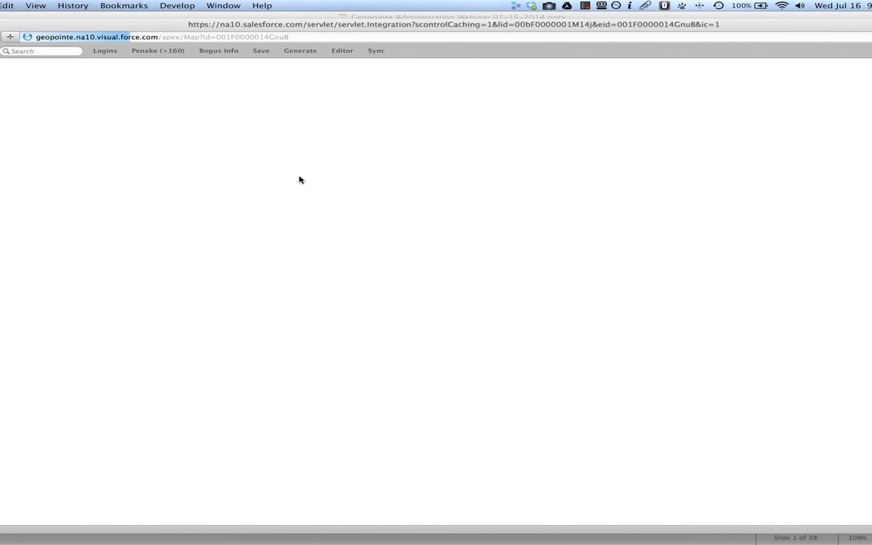
mouse_move(100, 28)
mouse_down()
mouse_move(186, 90)
mouse_move(116, 25)
mouse_up()
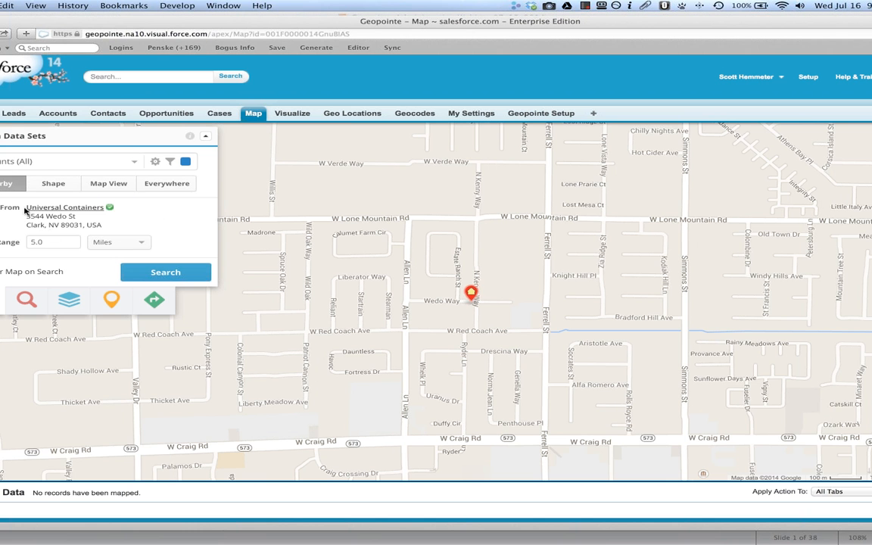
drag(54, 242, 15, 241)
text(50)
click(122, 274)
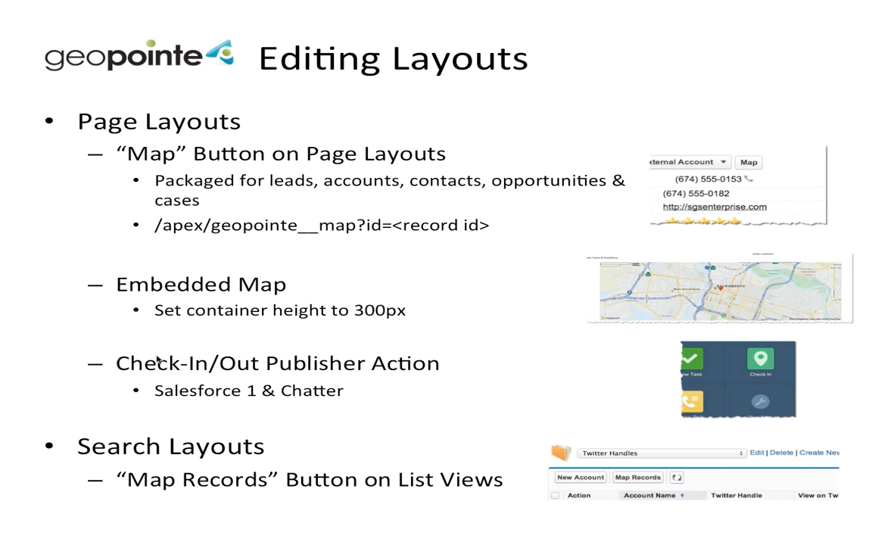
Switch from the slides back to the browser and open the Account search layouts in Setup
key(super+Tab)
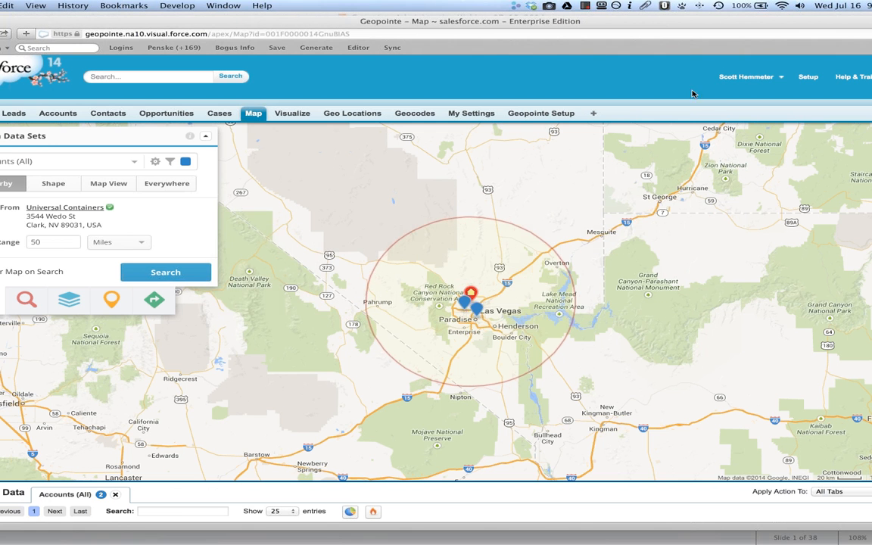
click(780, 79)
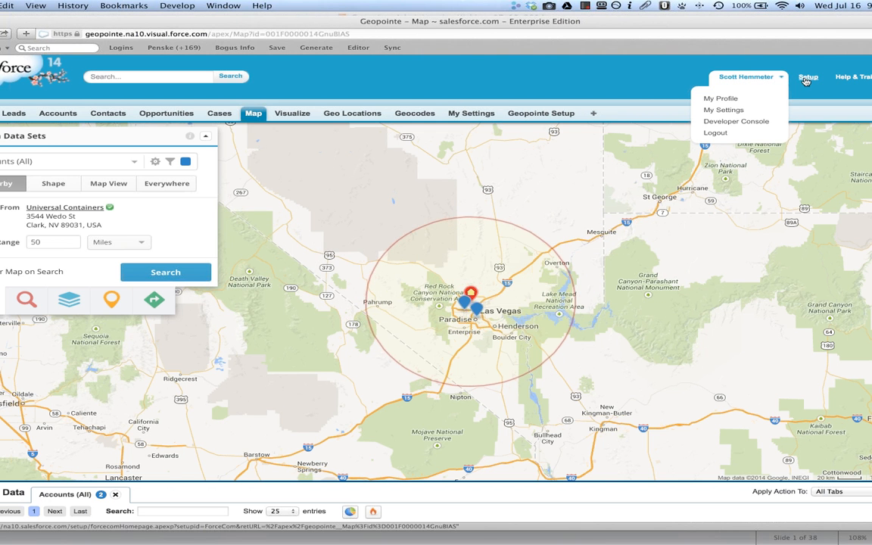
click(808, 79)
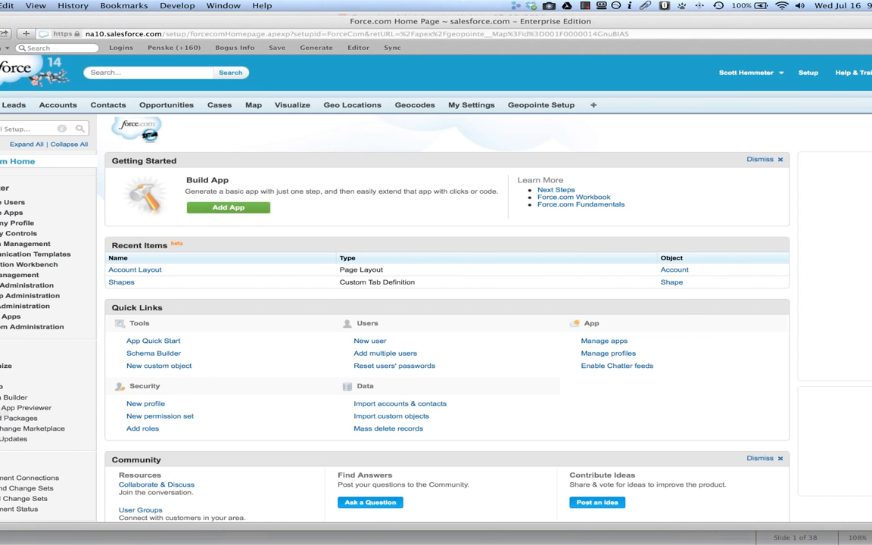
scroll(60, 341, down, 3)
click(53, 324)
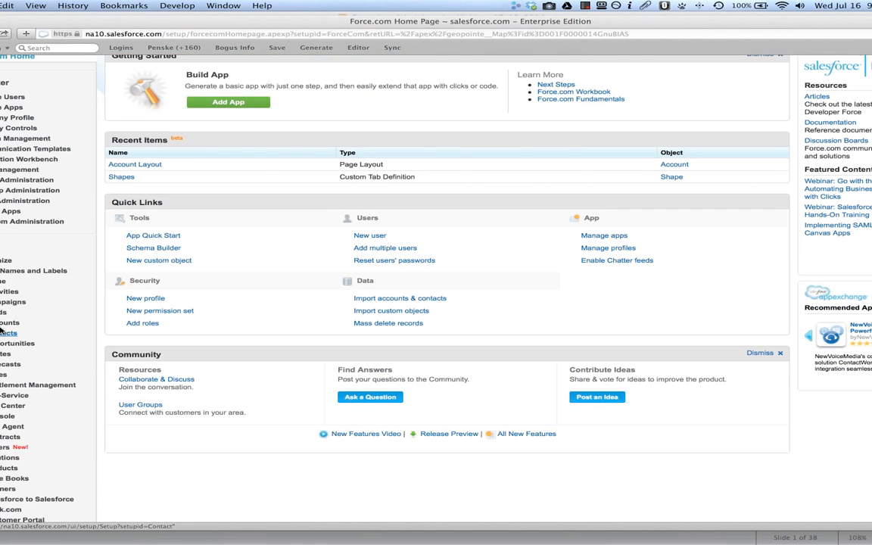
scroll(49, 334, down, 3)
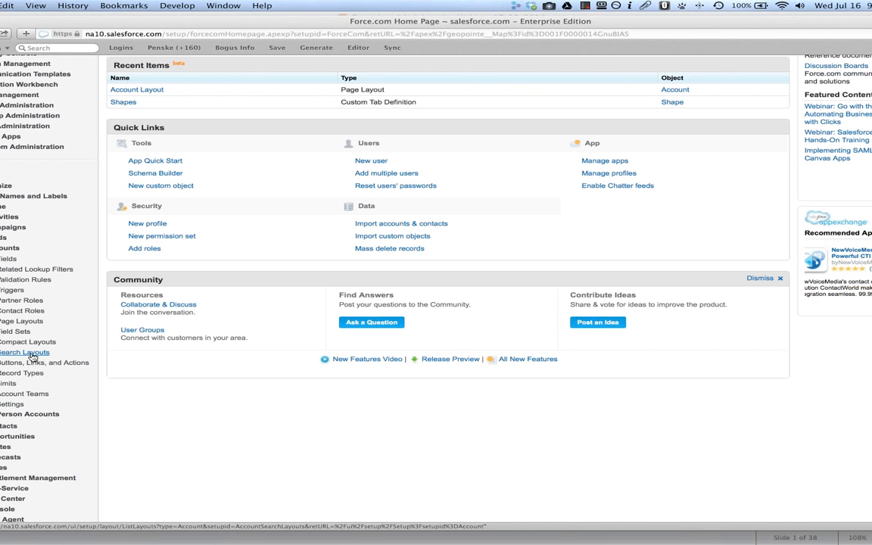
click(30, 353)
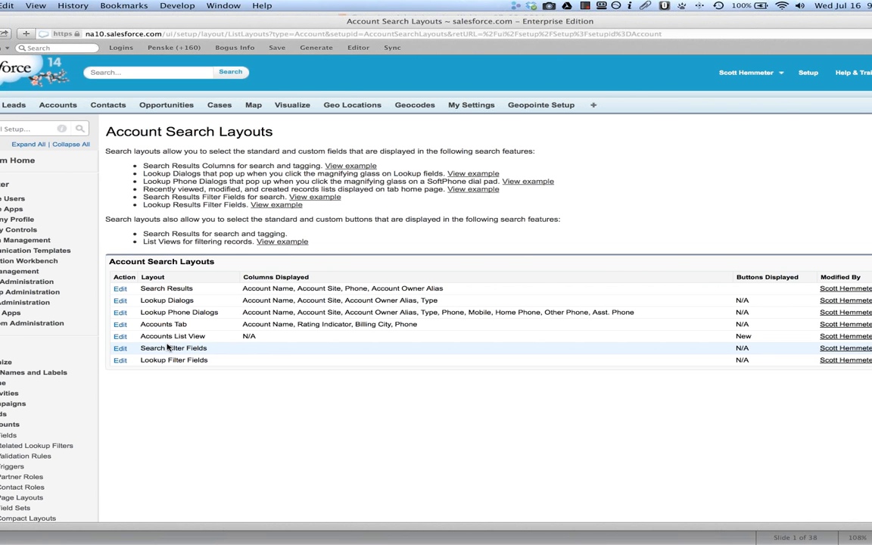
Add the Map Records custom button to the Accounts List View search layout and save it
click(121, 338)
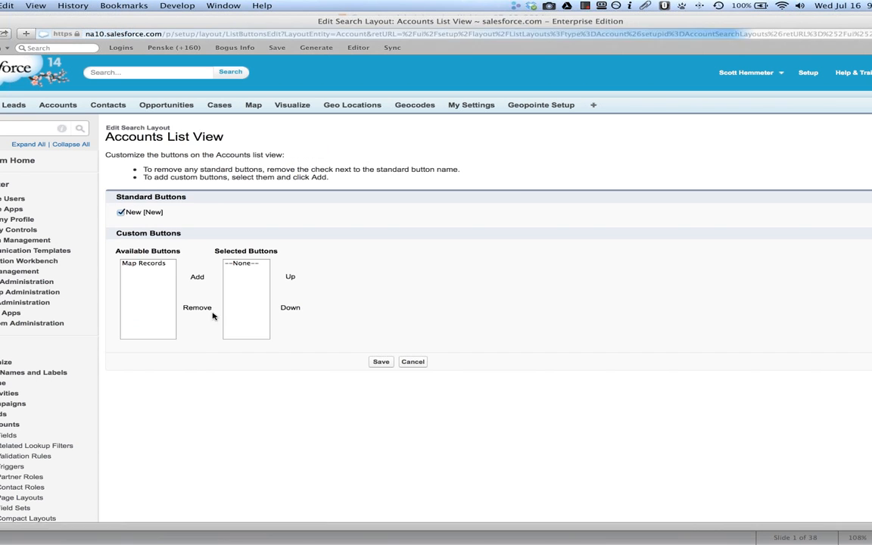
click(144, 263)
click(196, 287)
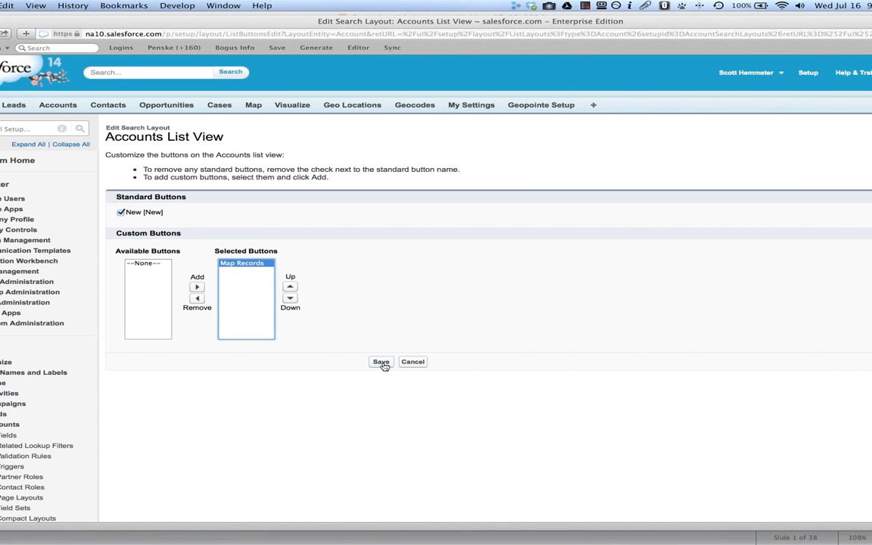
click(381, 362)
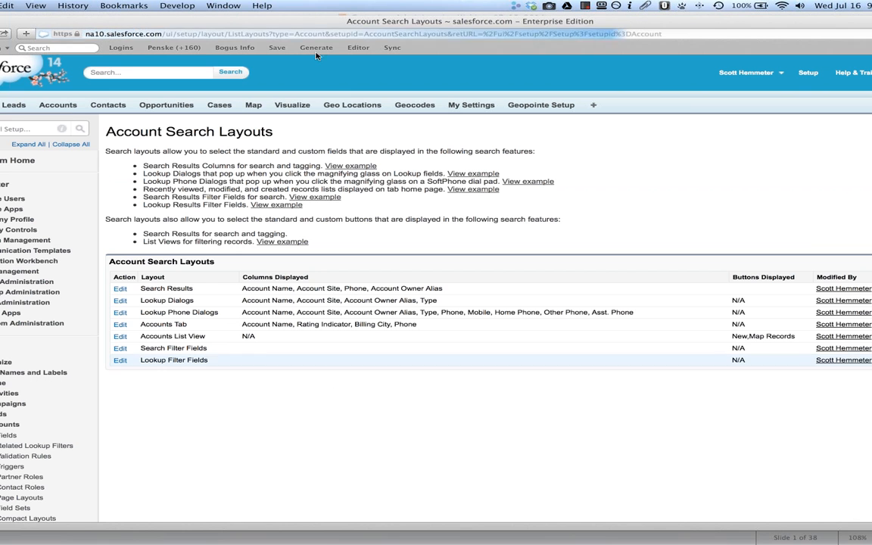
Open the All Accounts list view from the Accounts home page
click(68, 107)
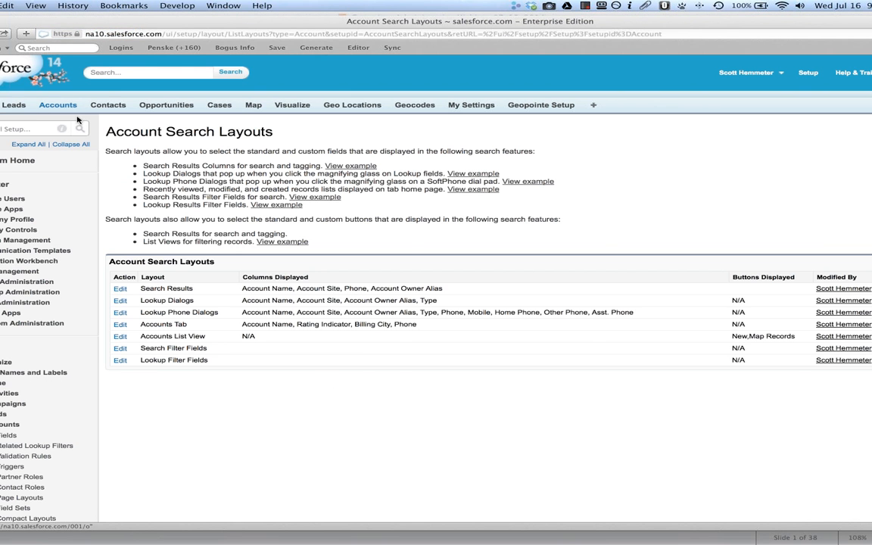
click(92, 158)
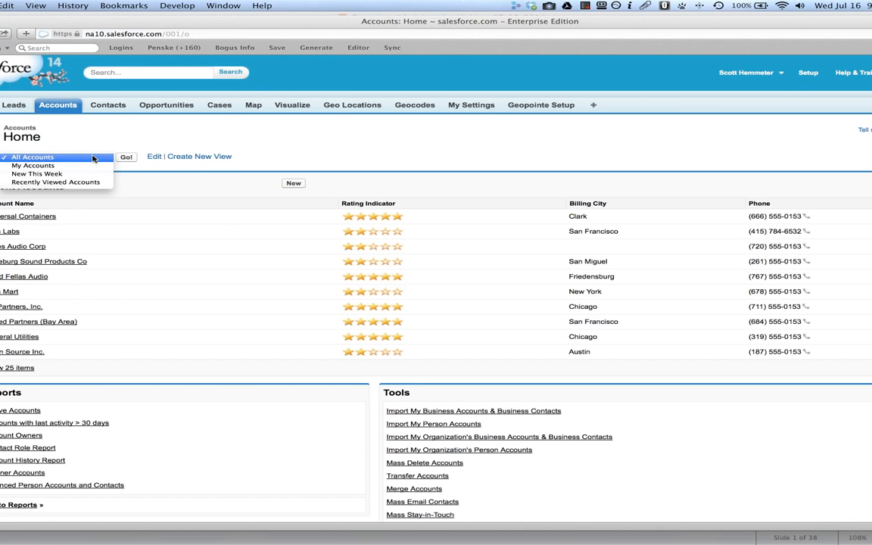
click(87, 157)
click(125, 158)
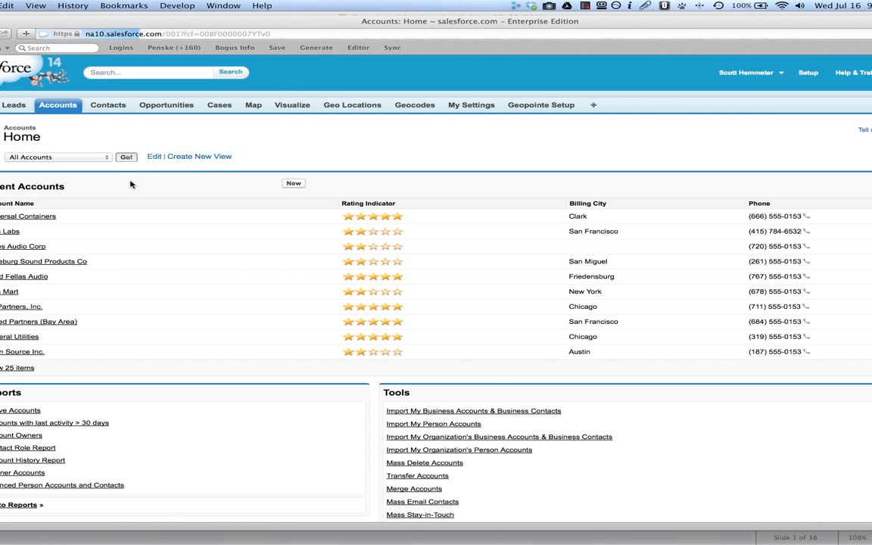
Map the XPower, Wells Fargo, Valley Supply Inc. and Universal Containers accounts with Map Records, and close the resulting map page
click(36, 180)
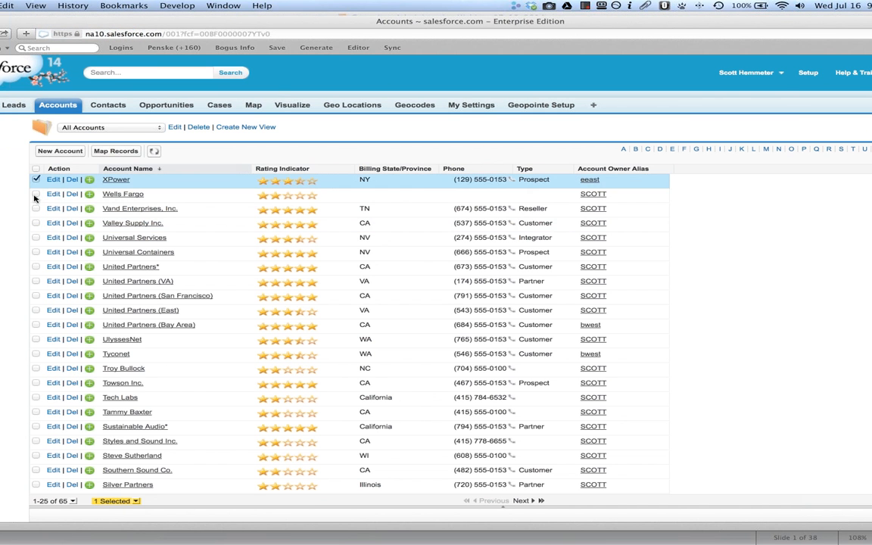
click(36, 194)
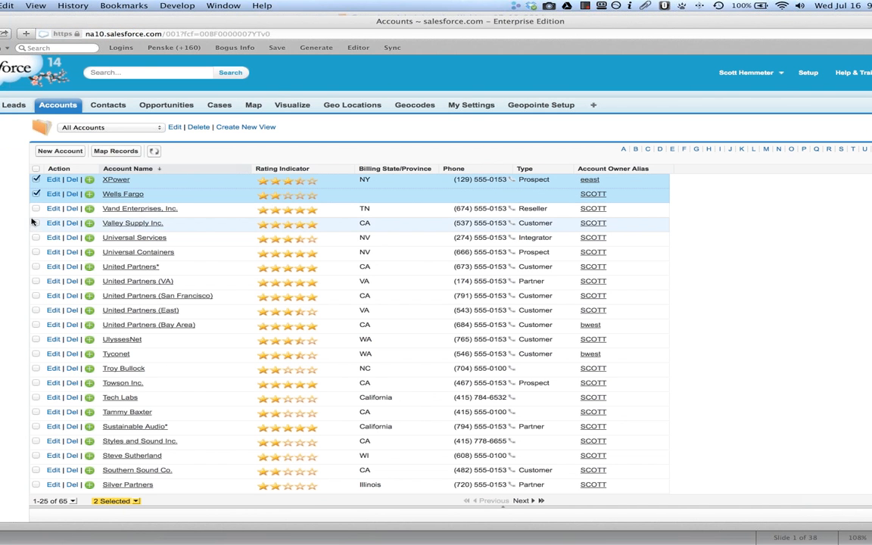
click(36, 223)
click(36, 252)
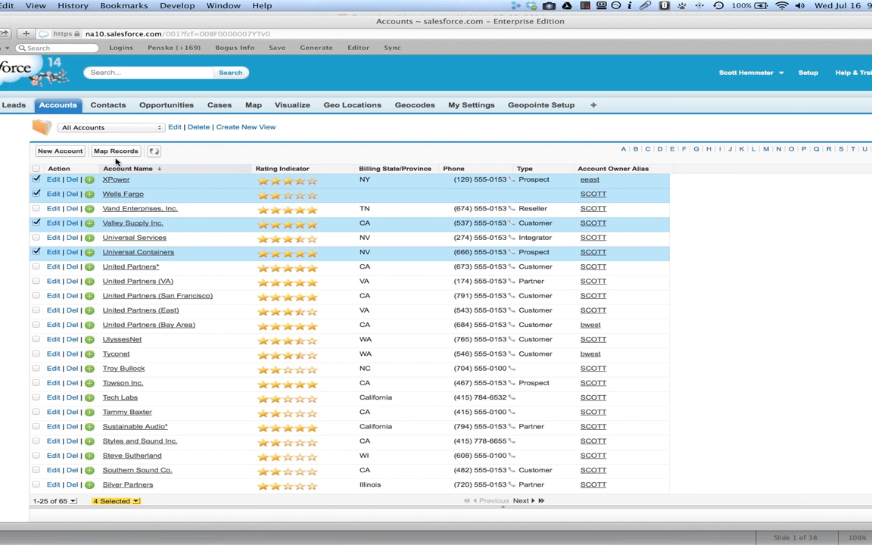
click(106, 148)
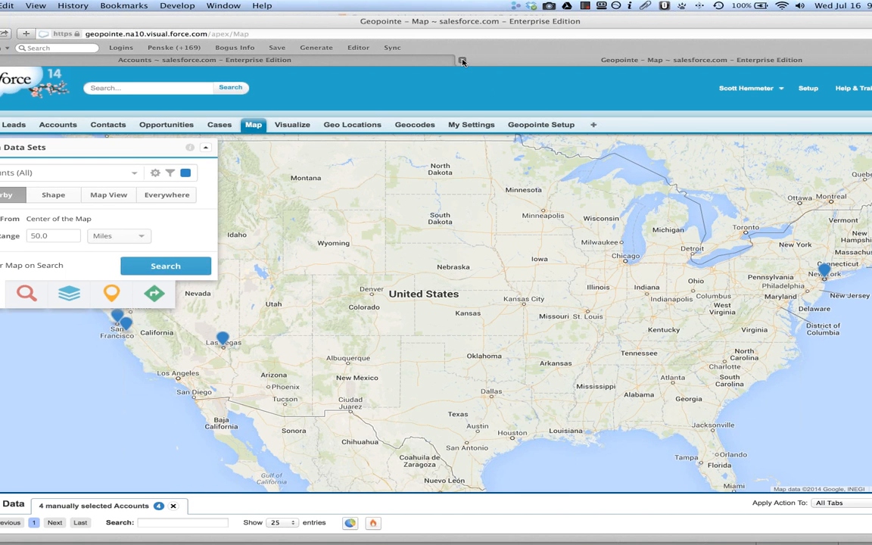
click(462, 60)
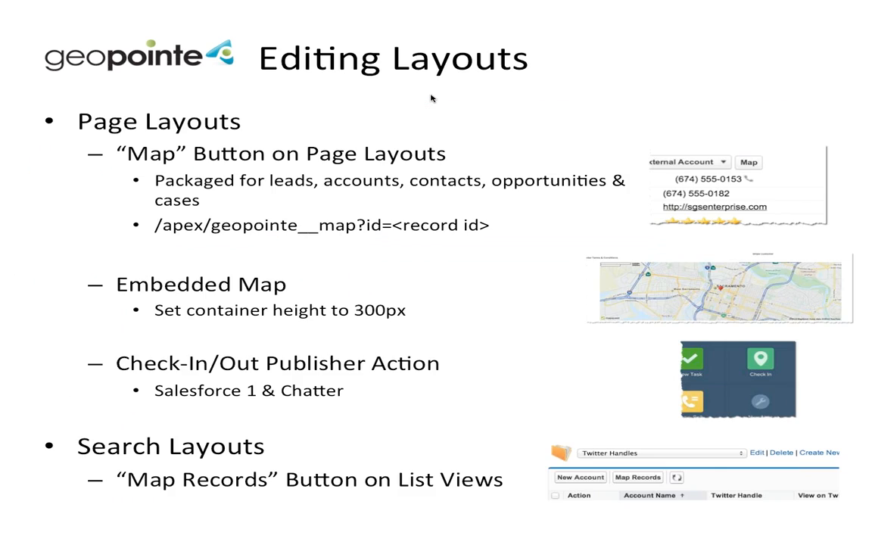
Advance to the Salesforce1 Setup slide, switch back to Safari and open the Mobile Navigation settings under Mobile Administration
key(Right)
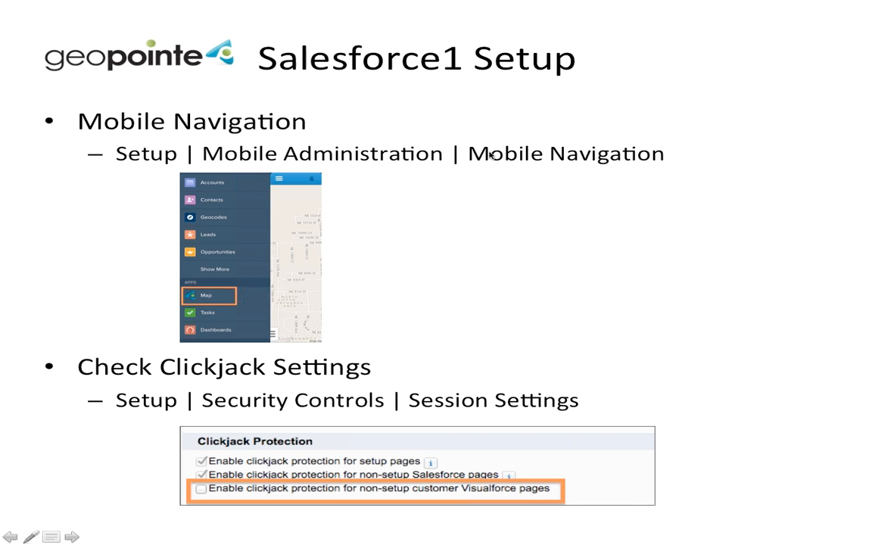
key(super+Tab)
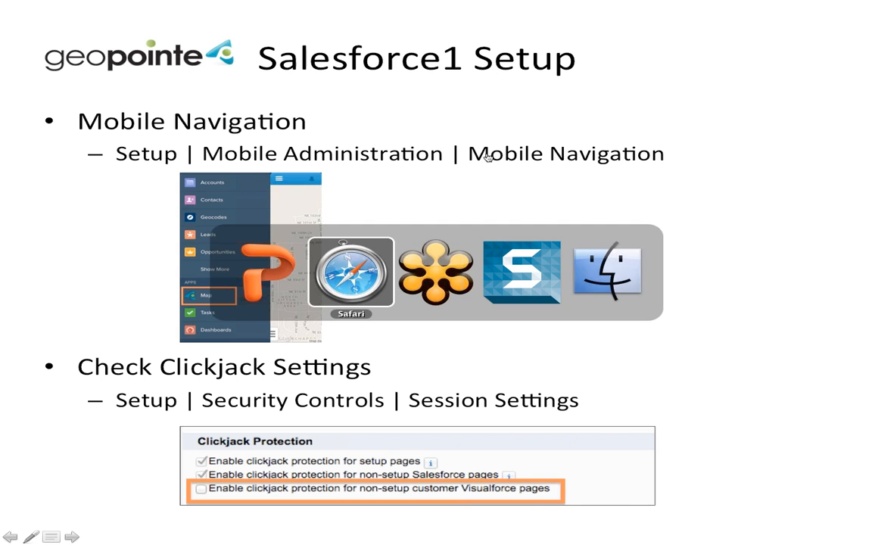
click(809, 74)
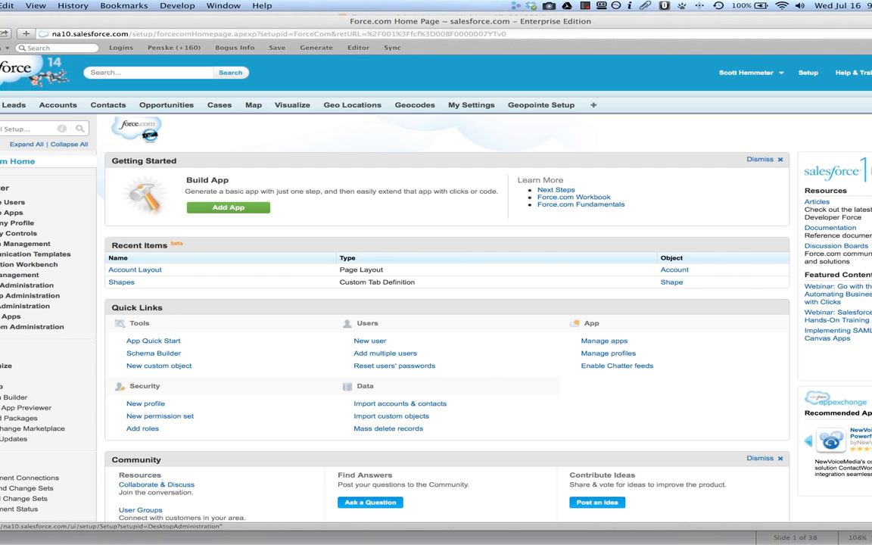
click(26, 286)
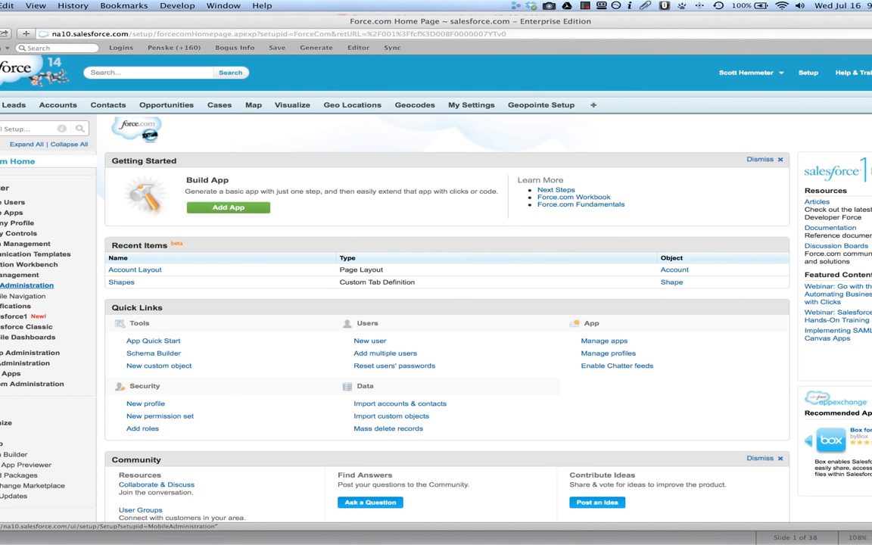
click(16, 297)
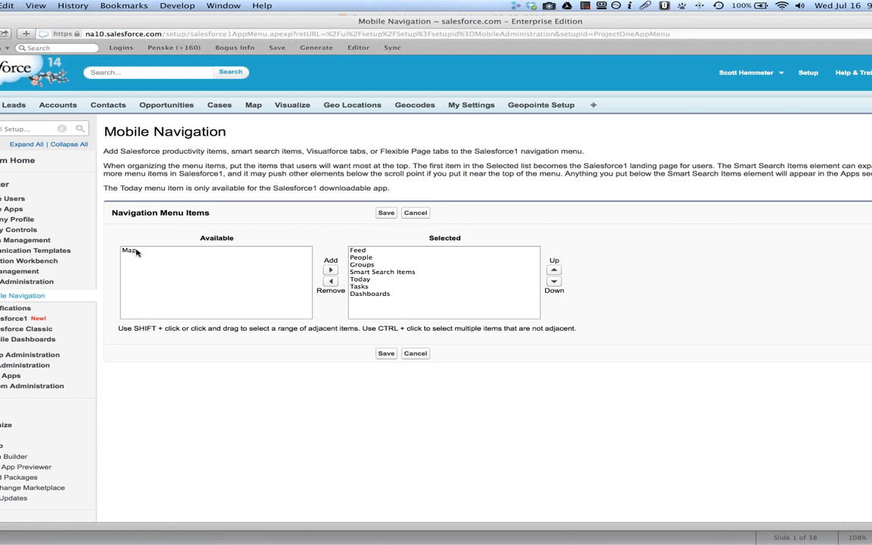
Add Map to the selected mobile navigation items, place it directly below Smart Search Items and save
click(128, 250)
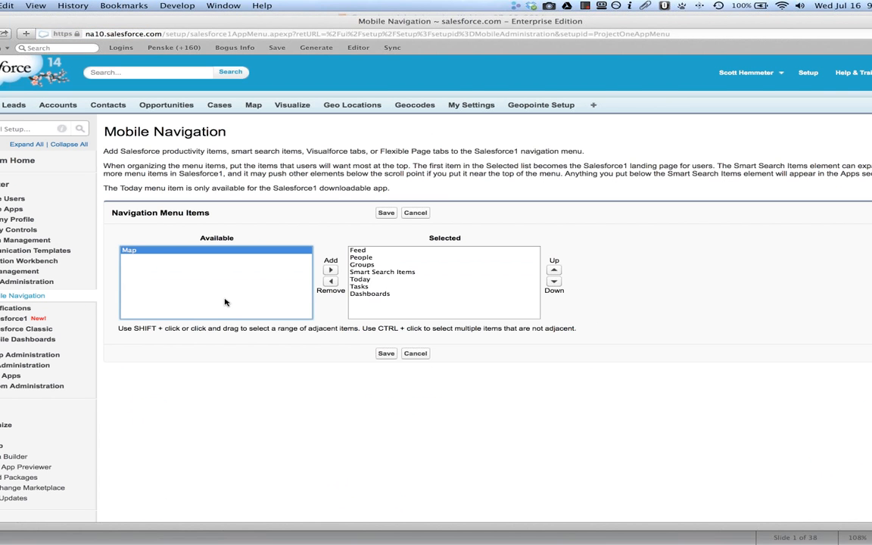
click(330, 271)
click(555, 270)
click(554, 270)
click(555, 270)
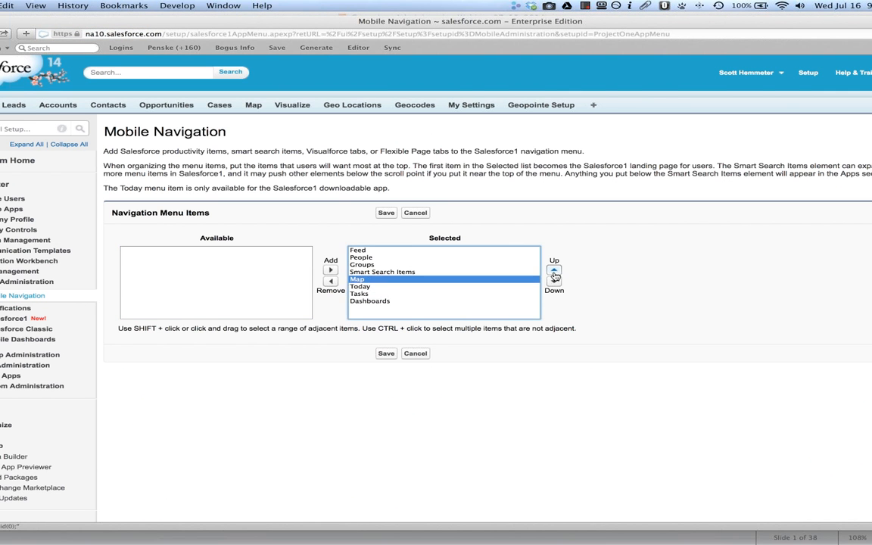
click(383, 353)
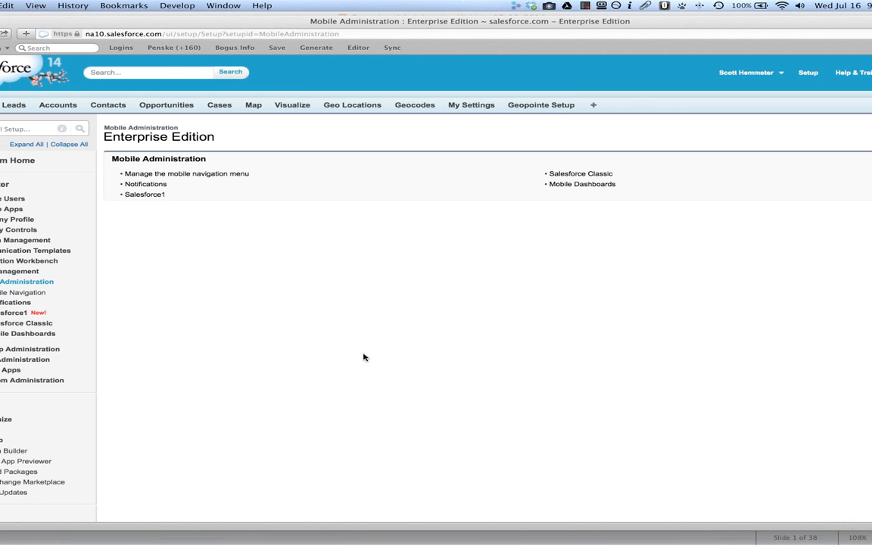
Load the Salesforce1 app in the browser at na10.salesforce.com/one/one.app
click(169, 34)
click(166, 34)
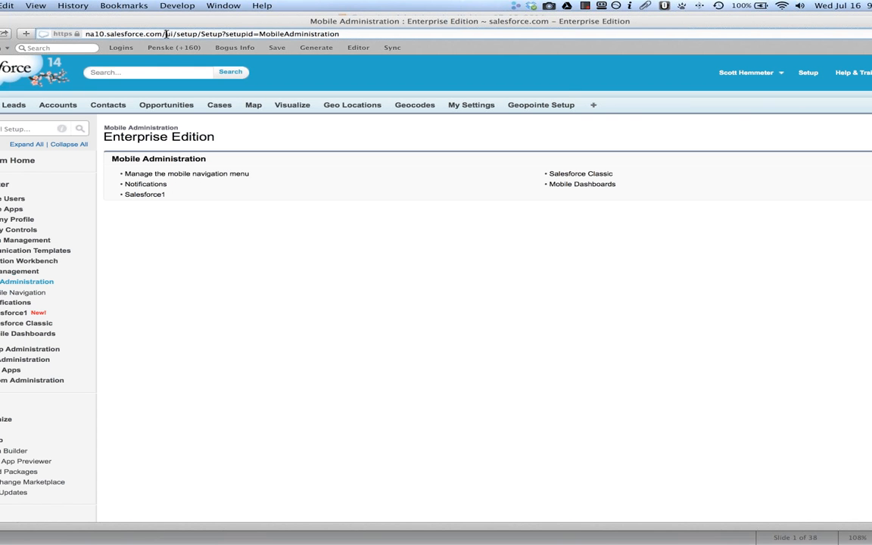
key(shift+super+Right)
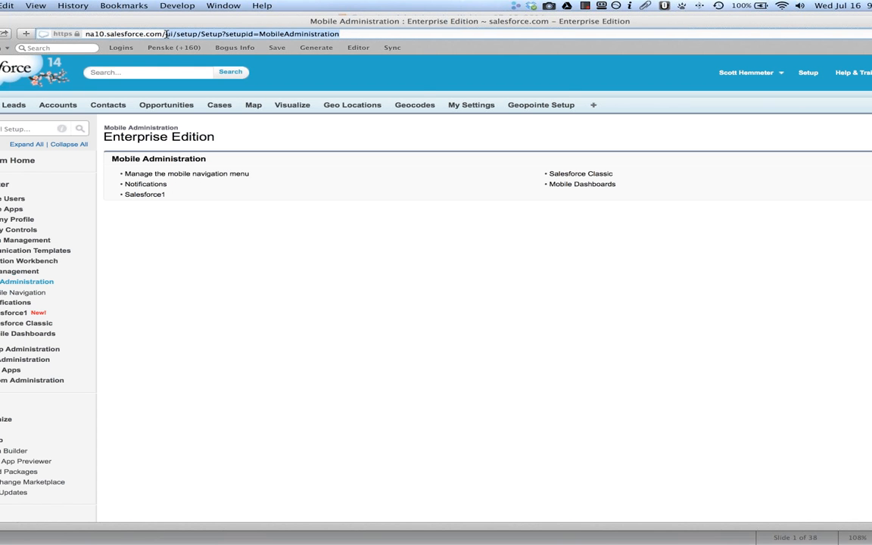
key(BackSpace)
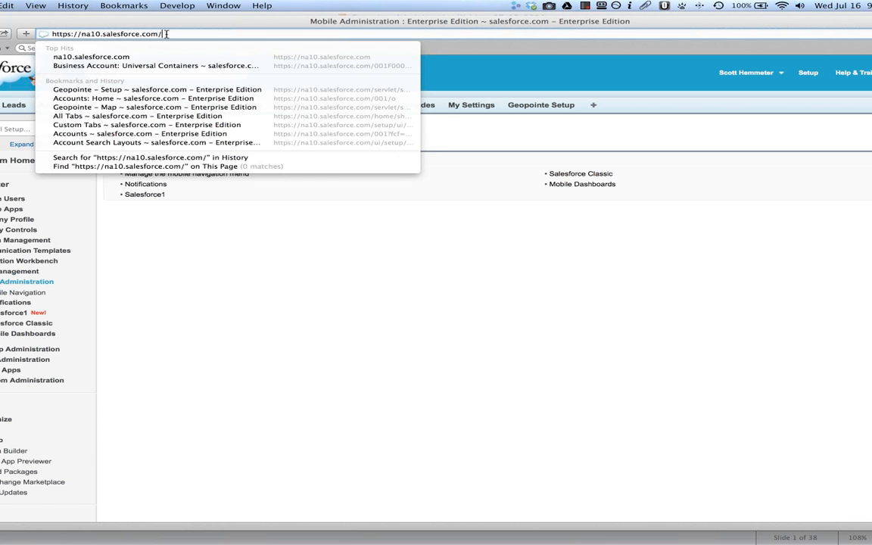
text(one)
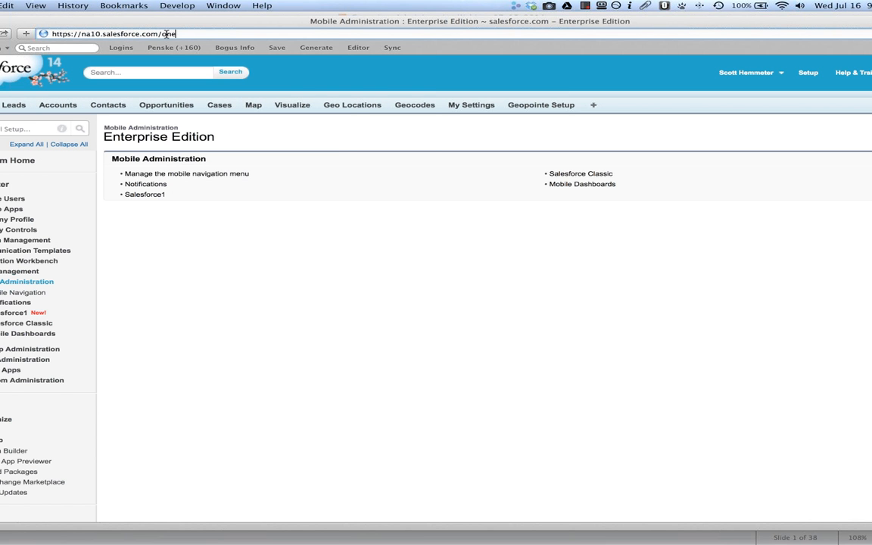
text(/one.app)
key(Return)
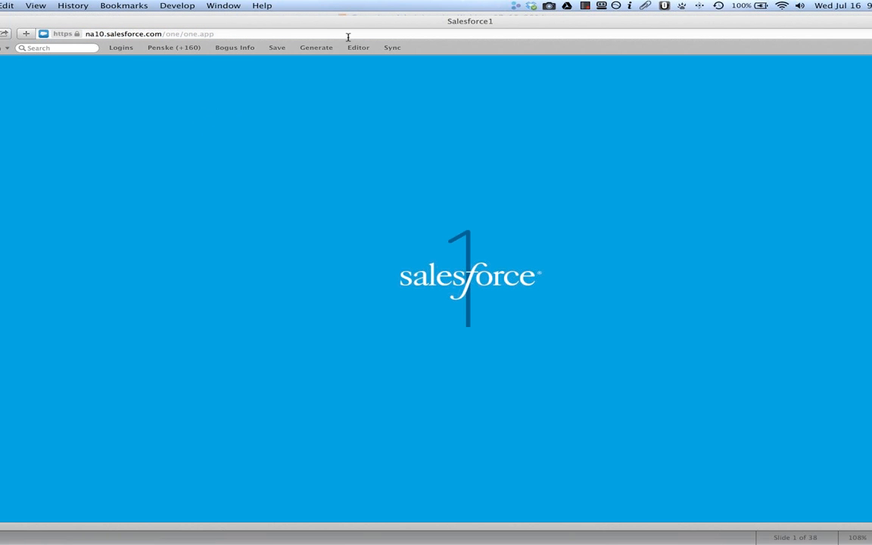
drag(360, 25, 338, 23)
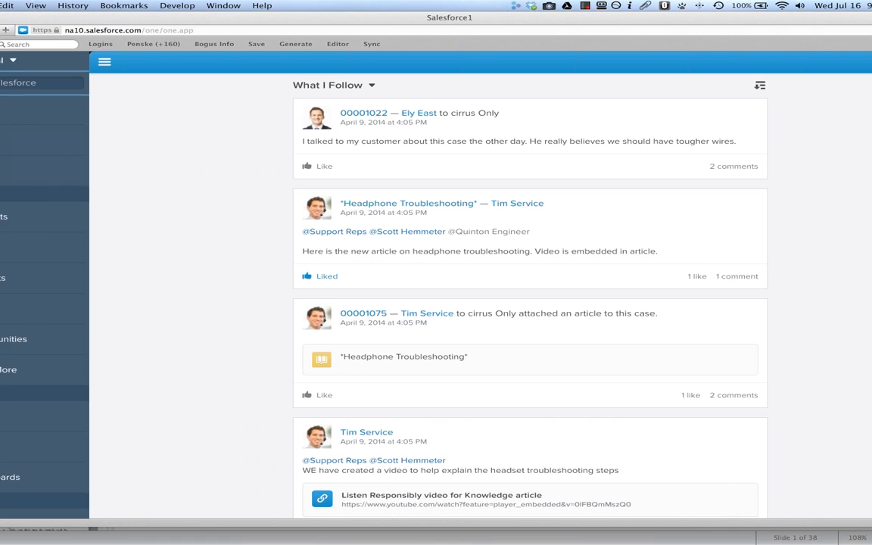
Open the Map in Salesforce1 and search the Accounts (All) data set within 200 miles of the current location
click(35, 377)
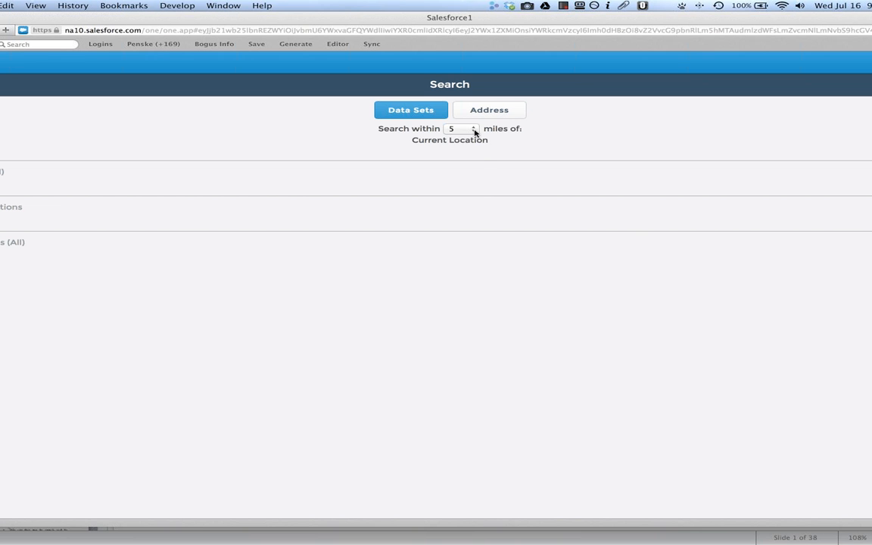
click(474, 132)
click(460, 186)
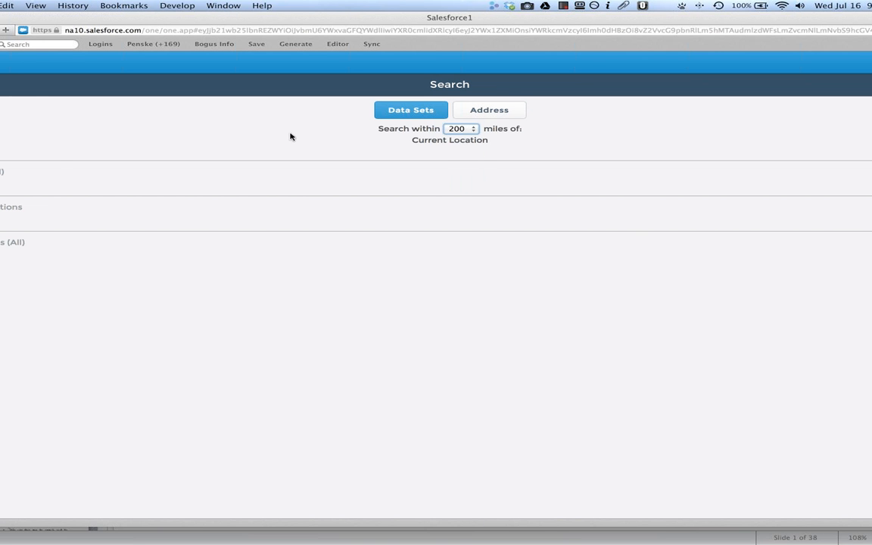
click(19, 172)
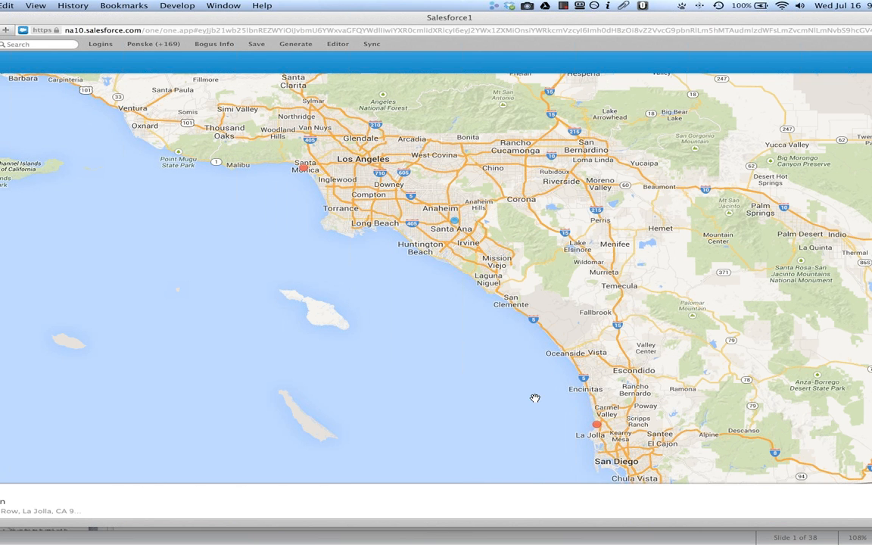
Open the La Jolla account record from the map results, examine its check-in and check-out actions, and close the action list
click(70, 495)
click(427, 245)
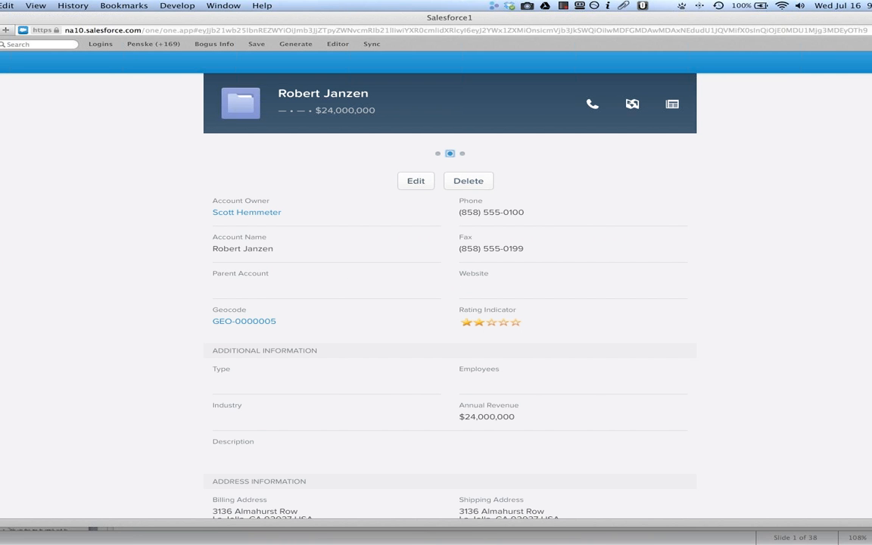
click(870, 500)
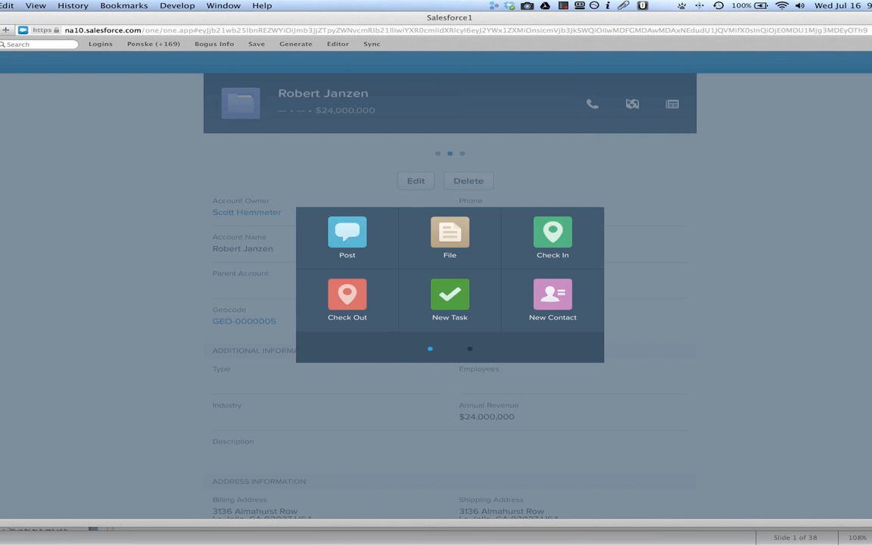
click(838, 450)
Check the Salesforce1 Setup slide, return to Safari and open Session Settings under Security Controls in Setup
key(super+Tab)
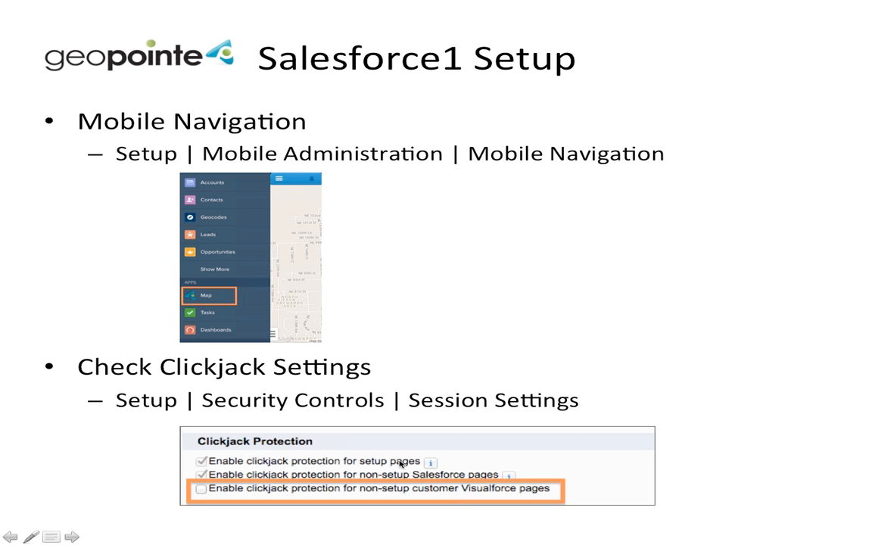
key(super+Tab)
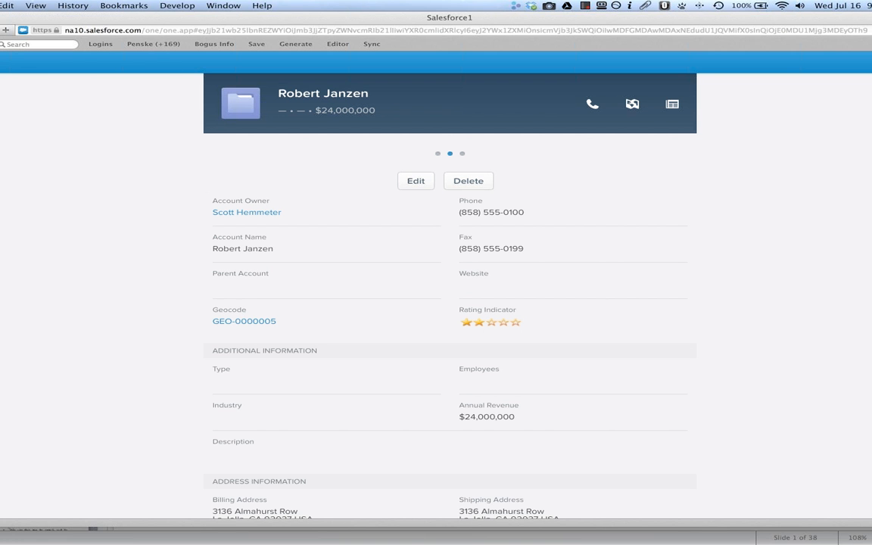
click(1, 30)
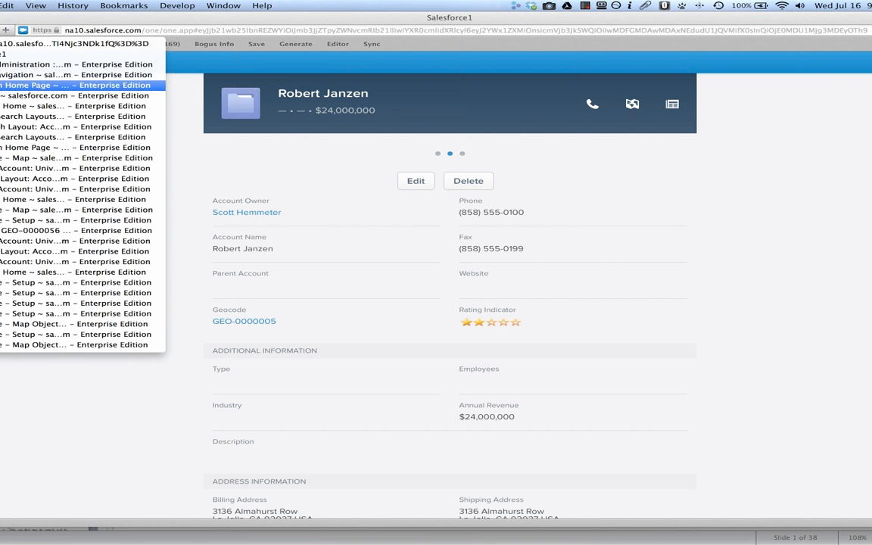
click(8, 86)
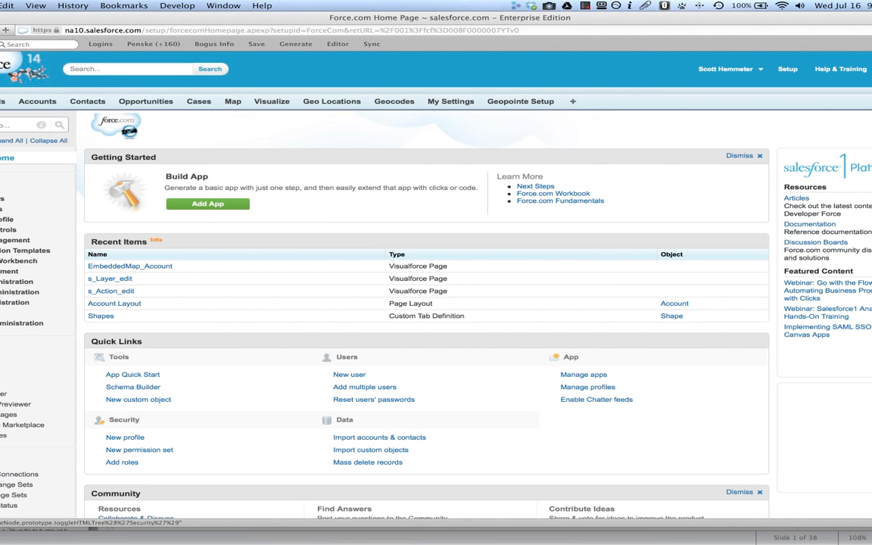
click(2, 230)
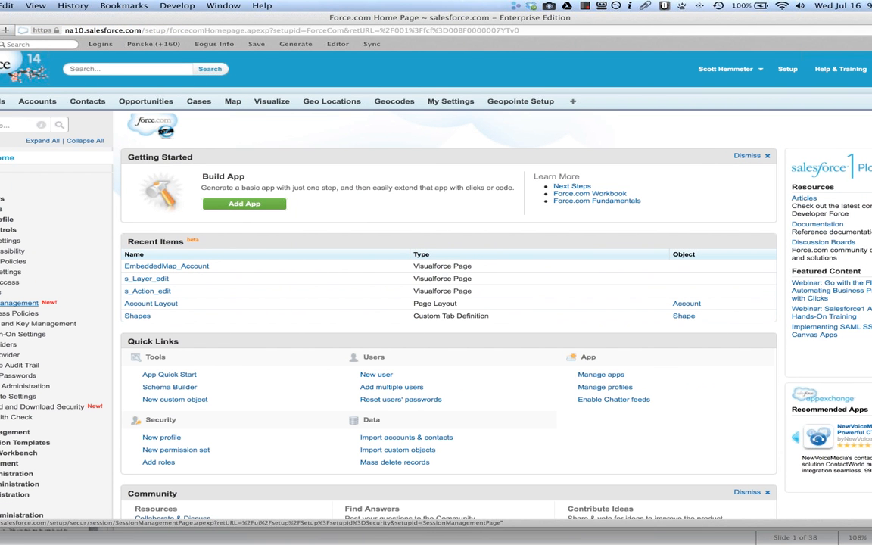
click(9, 271)
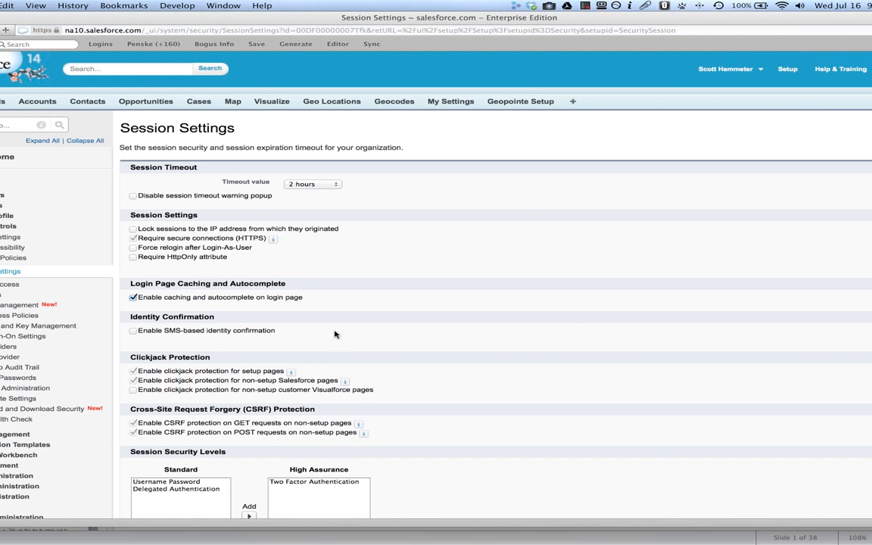
Examine the Clickjack Protection options, particularly the one for non-setup customer Visualforce pages
scroll(336, 334, down, 5)
click(132, 239)
drag(136, 258, 374, 260)
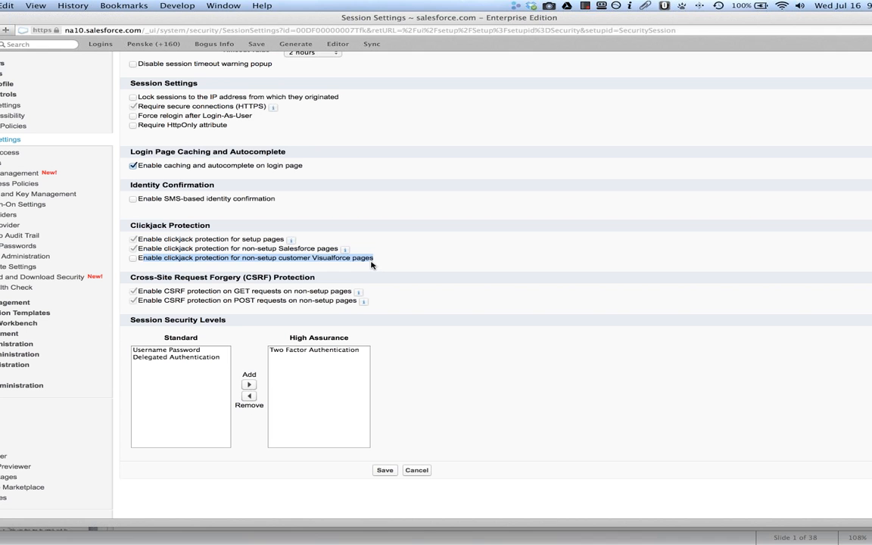
click(371, 267)
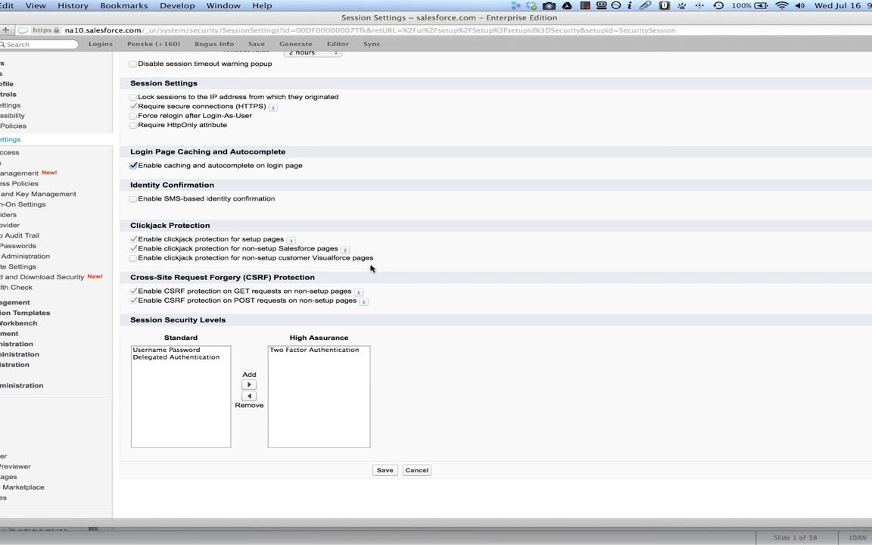
Switch to the PowerPoint presentation and advance from the Setting up the Salesforce UI demo slide
key(super+Tab)
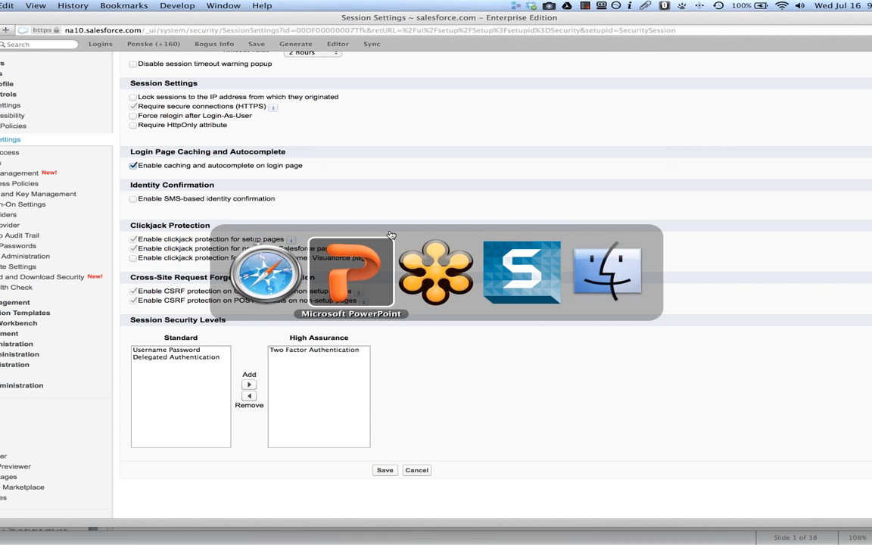
key(Right)
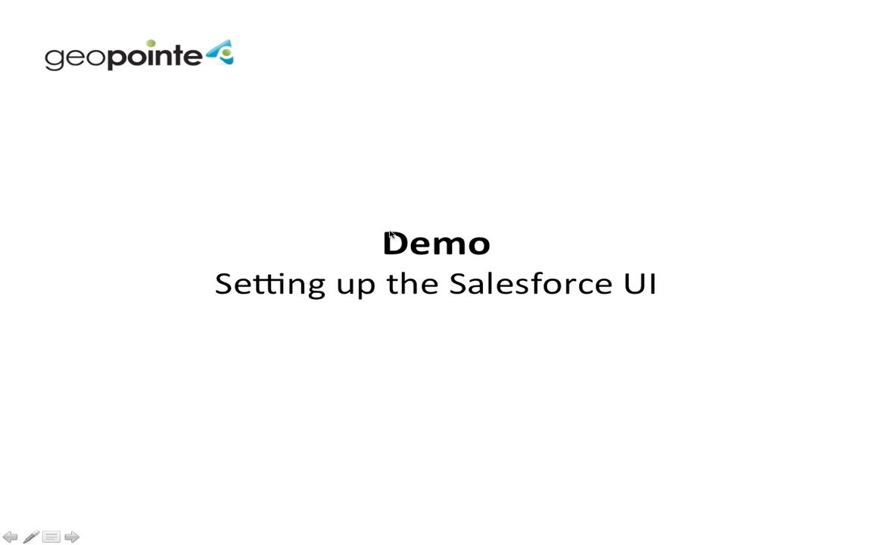
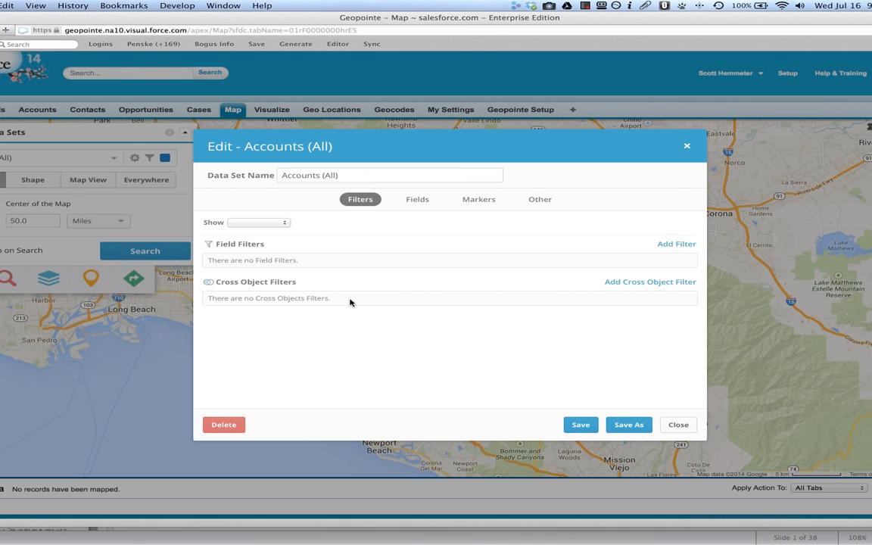
Add the Account Type and Industry fields to the selected fields of the Accounts (All) data set
click(418, 201)
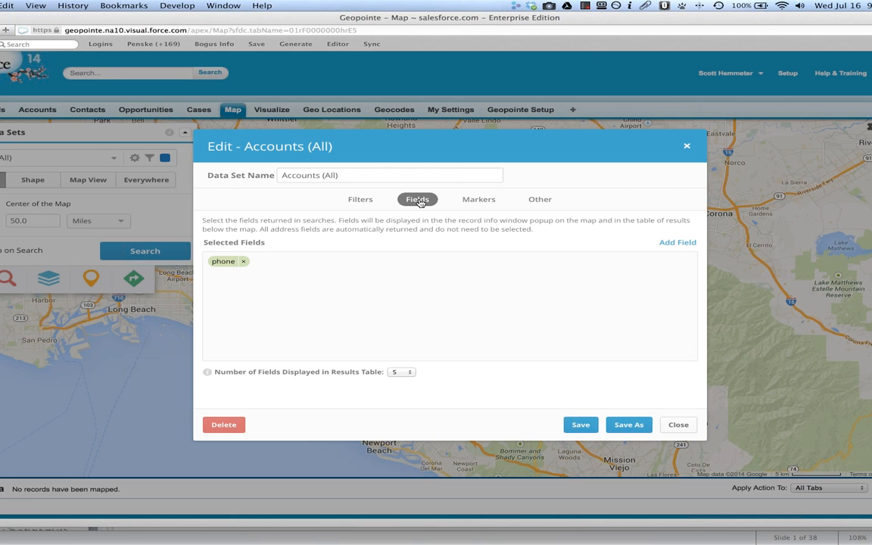
click(663, 244)
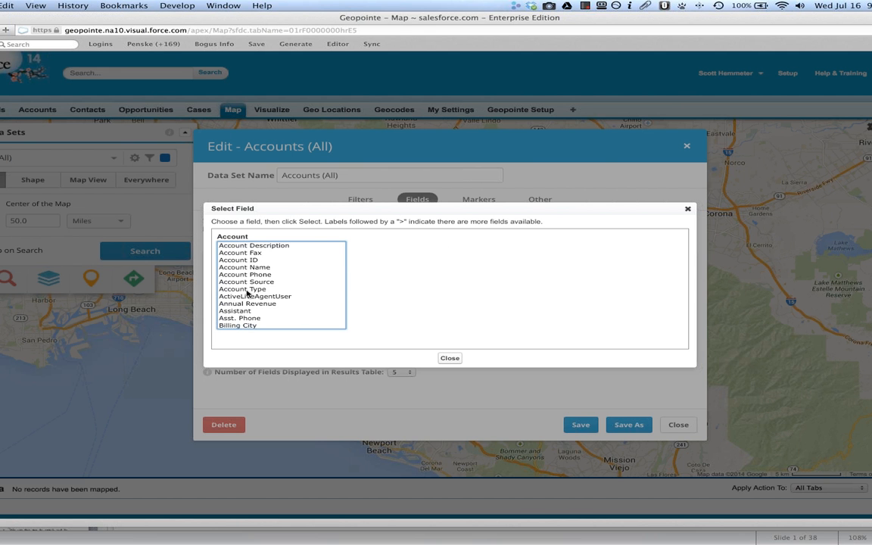
click(247, 290)
click(388, 297)
click(664, 243)
scroll(253, 276, down, 8)
scroll(253, 278, down, 3)
click(228, 311)
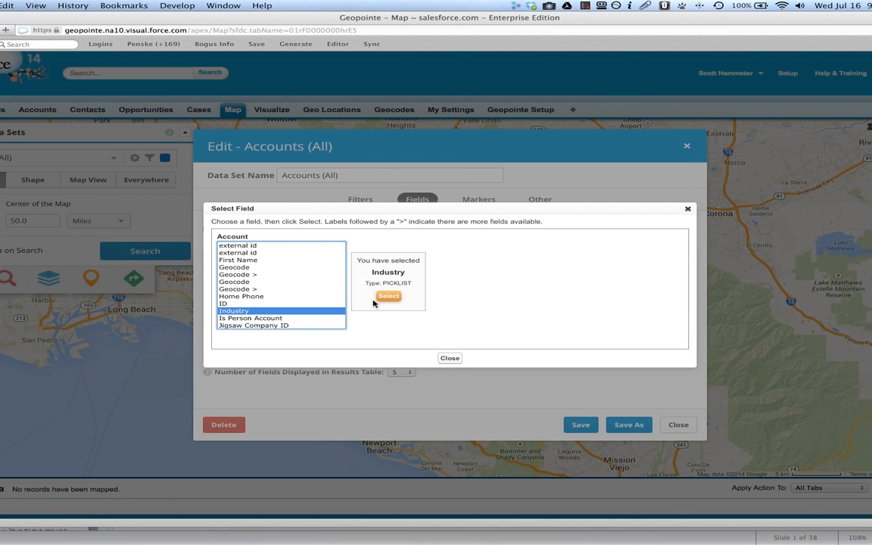
click(388, 296)
Reorder the data set's fields to industry, type, phone, save over the existing data set and close its editor
drag(315, 262, 212, 259)
drag(268, 262, 356, 266)
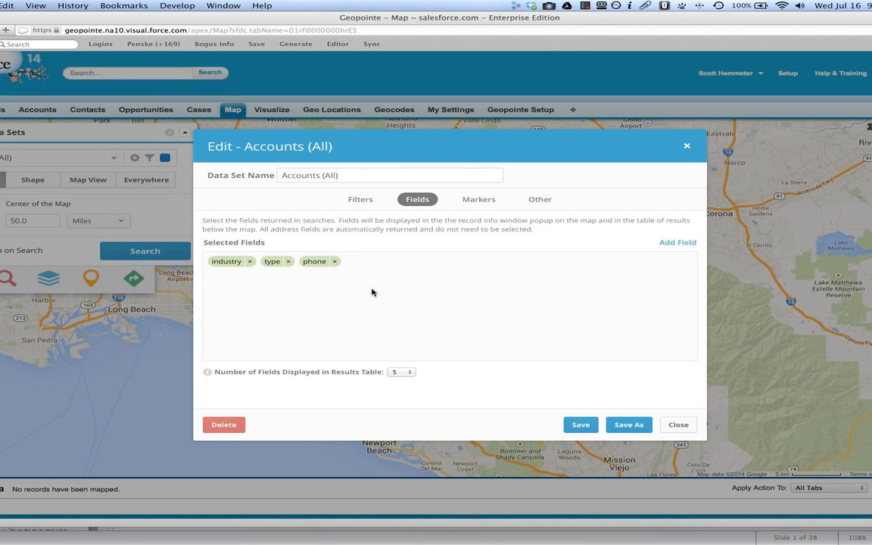
click(580, 425)
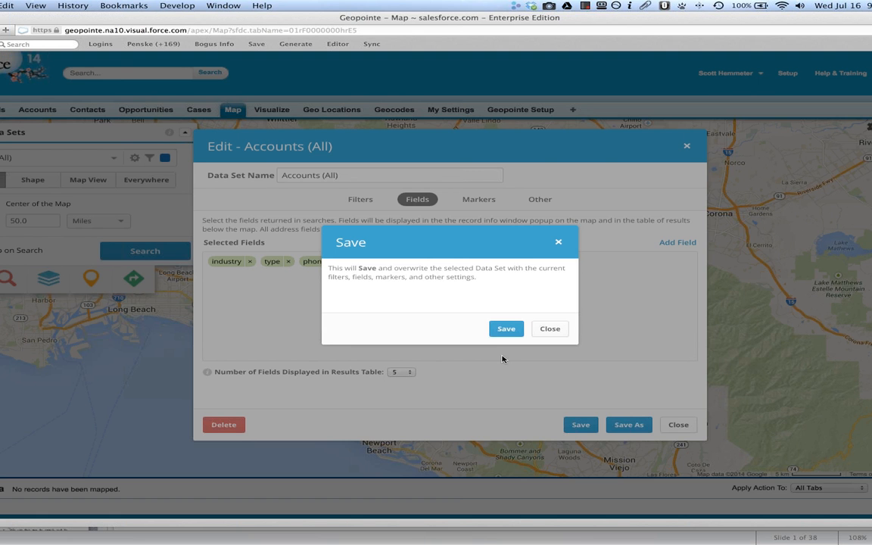
click(506, 329)
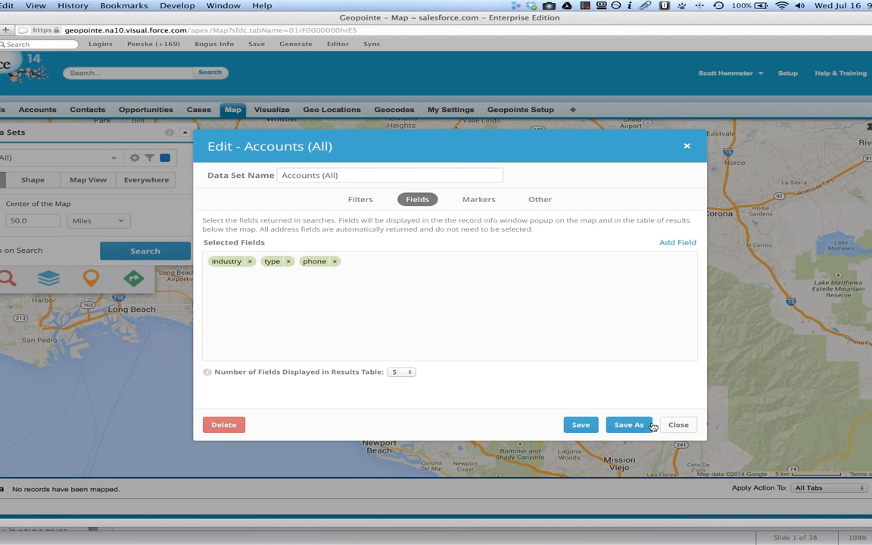
click(674, 424)
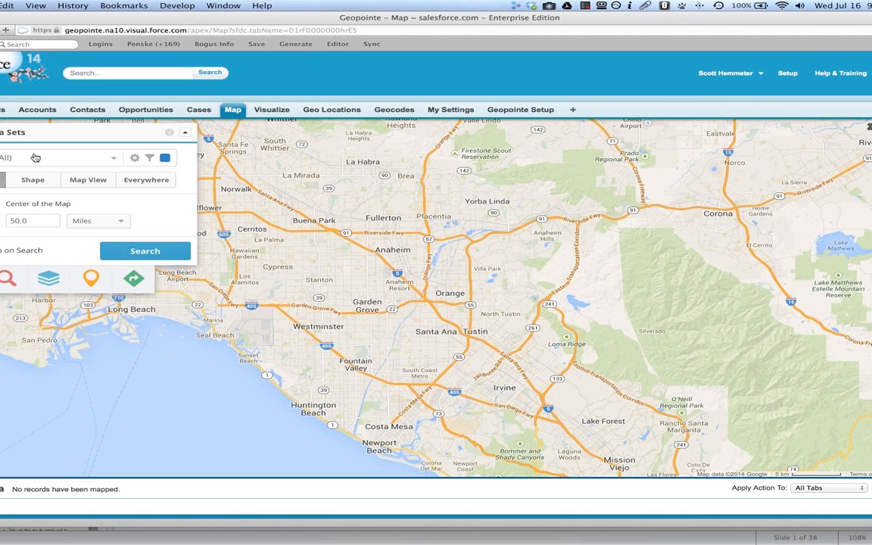
Search Accounts (All) everywhere and examine the Industry and Account Type fields in the Vand Enterprises, Inc. popup and the results table
click(144, 181)
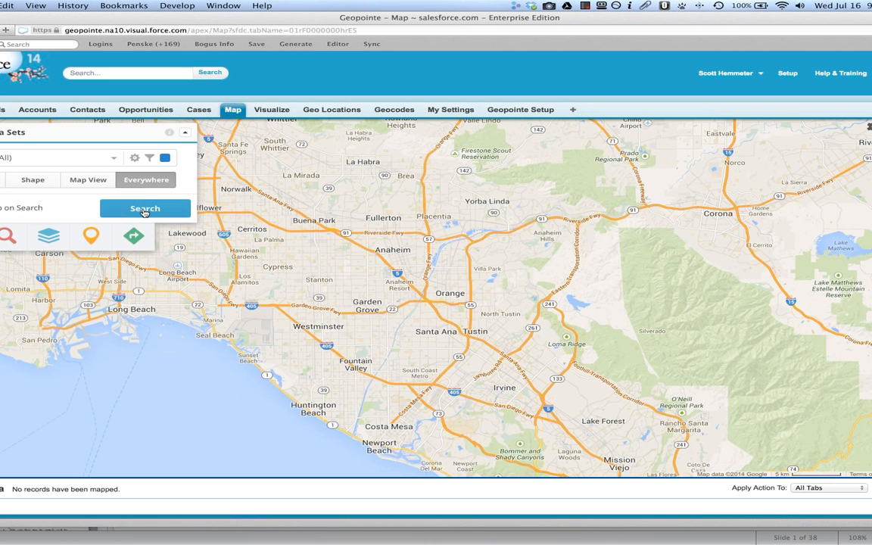
click(145, 210)
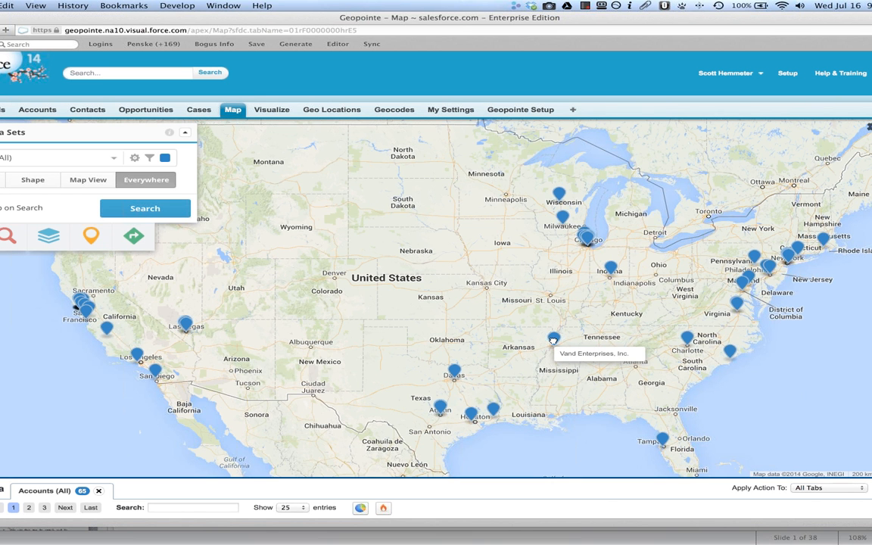
click(552, 341)
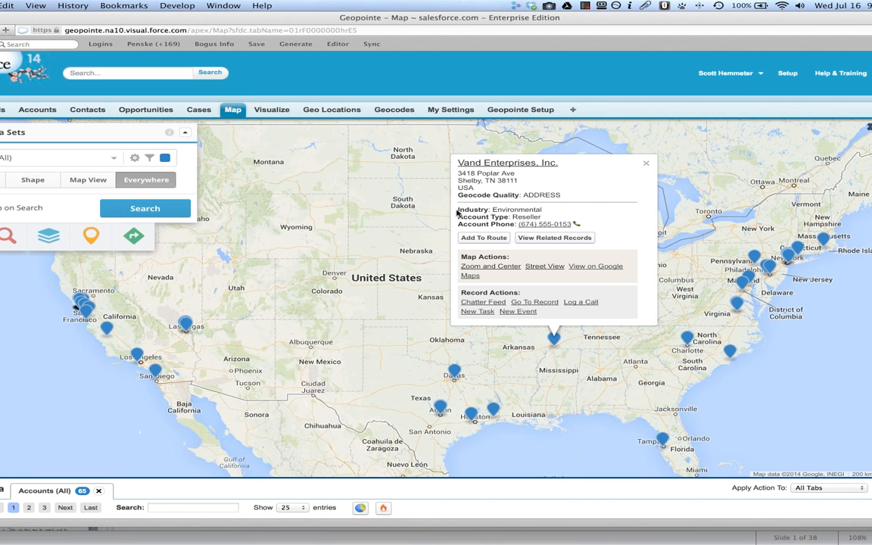
drag(458, 162, 458, 211)
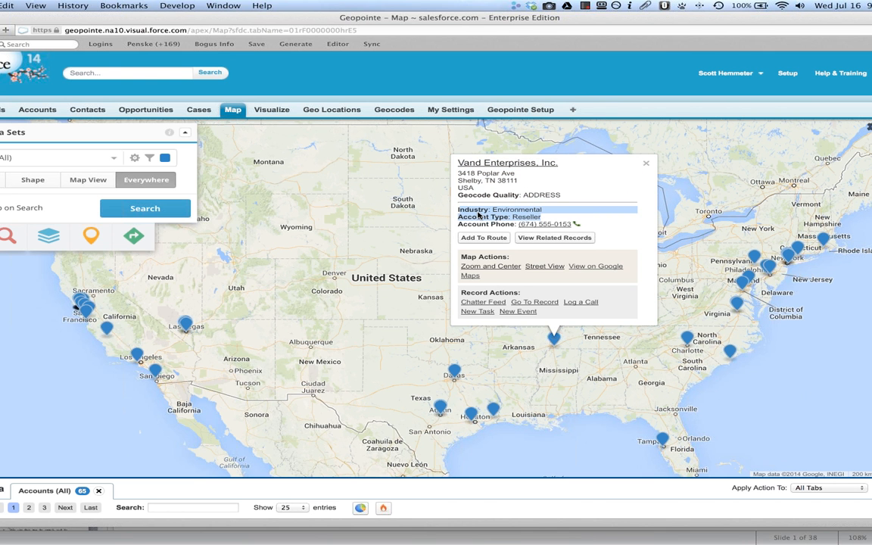
scroll(318, 227, down, 5)
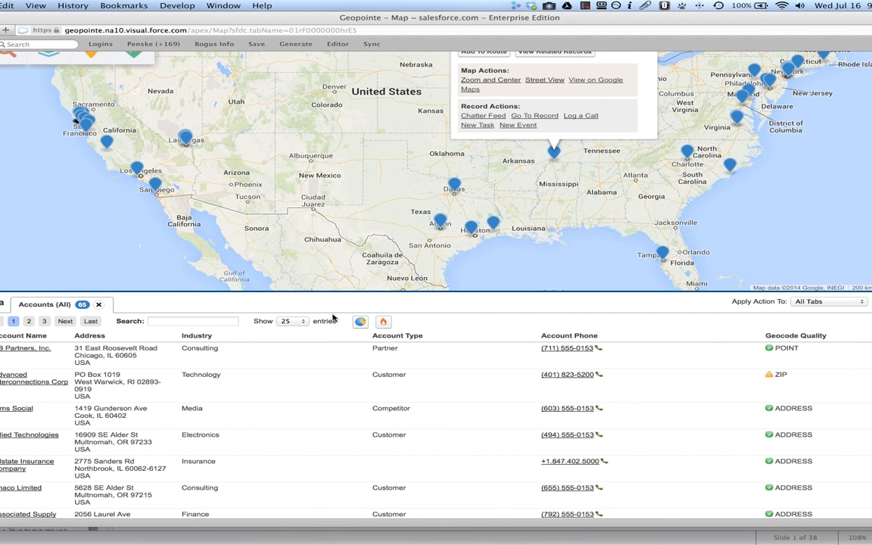
Switch to PowerPoint, advance to the Color Markers By requirement for Hot, Warm and Cold Leads, and return to the Geopointe map
key(super+Tab)
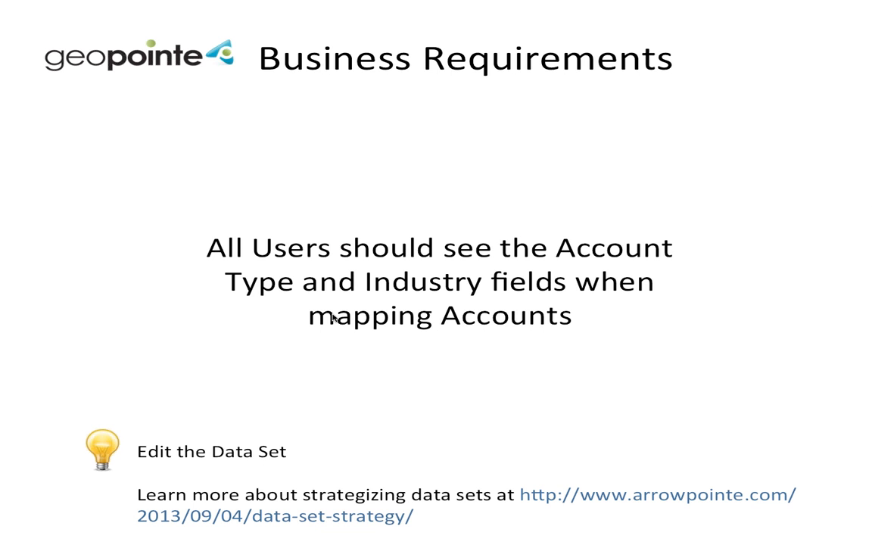
key(Right)
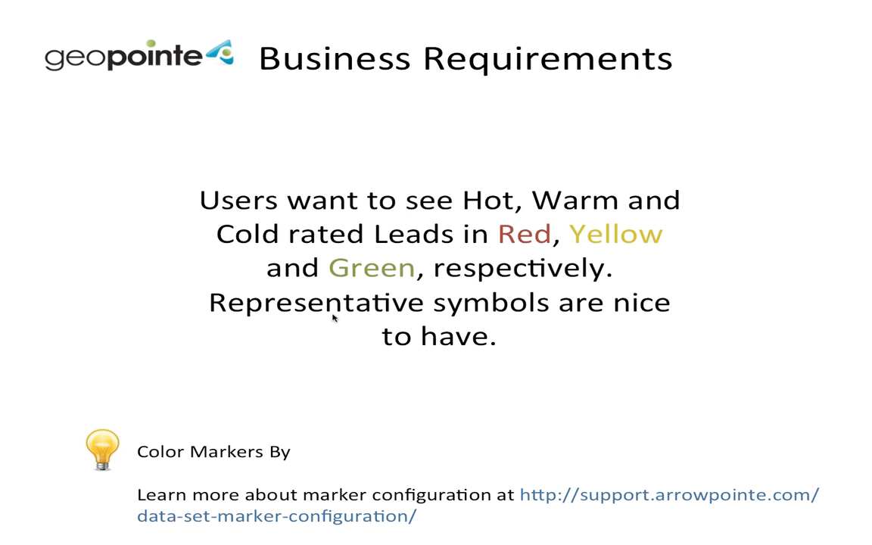
key(super+Tab)
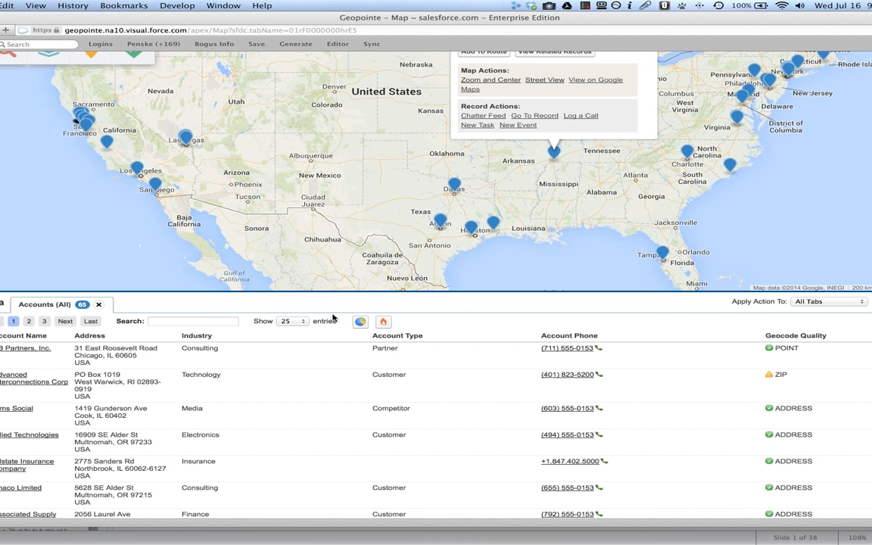
Open the marker settings of the Accounts (All) data set, examine the static marker's color and icon choices, and close the picker
scroll(262, 306, up, 3)
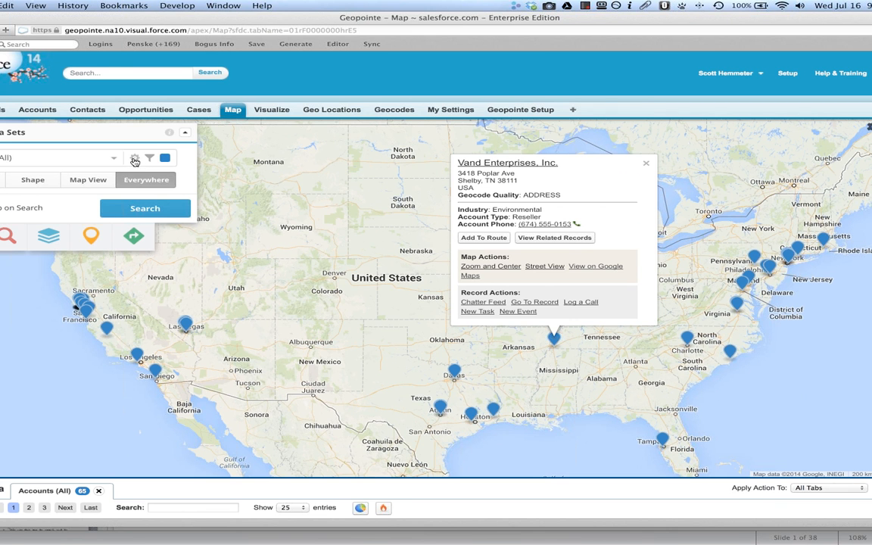
click(135, 161)
click(477, 201)
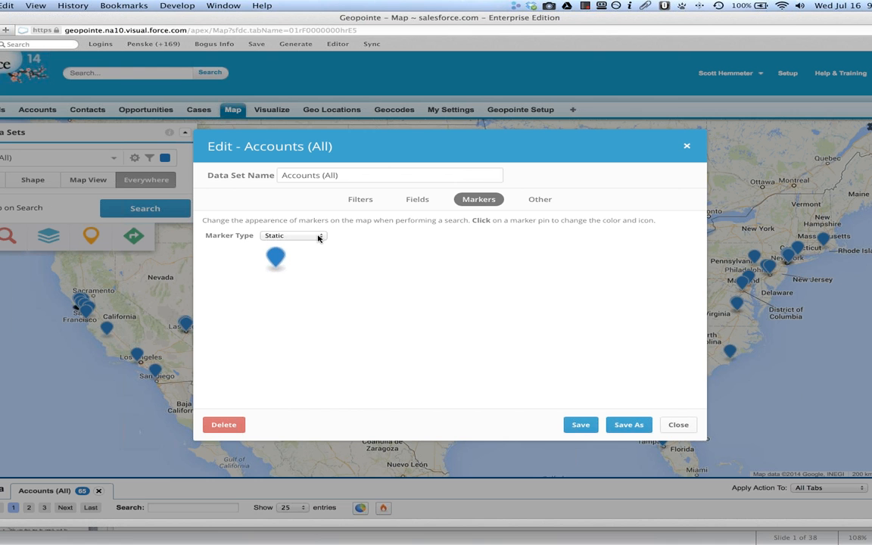
click(277, 258)
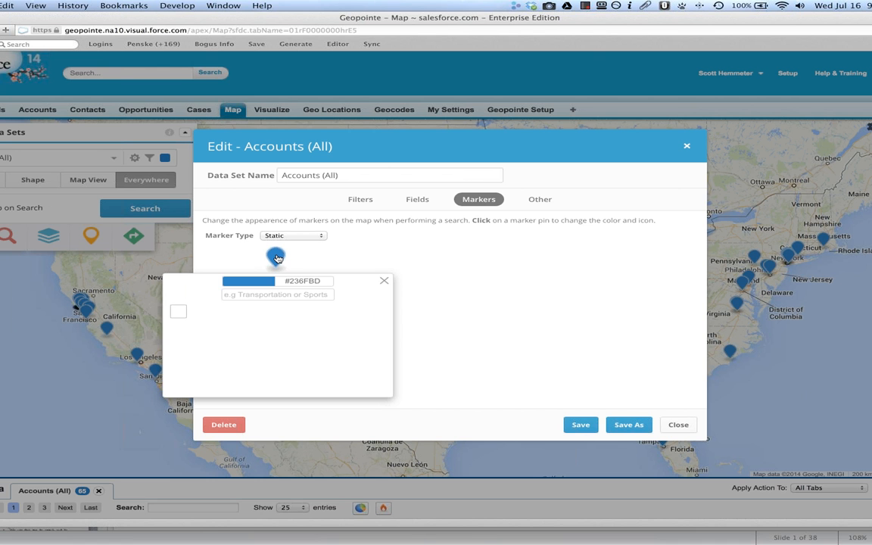
click(295, 281)
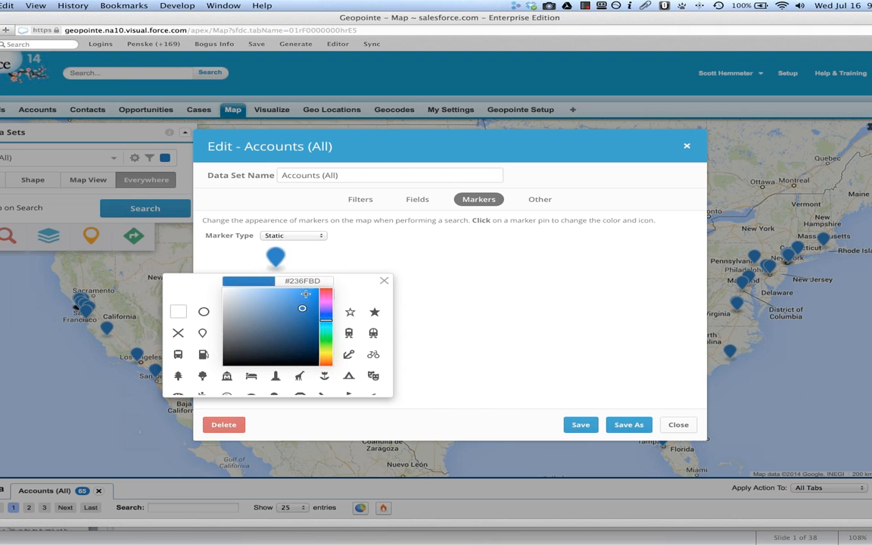
click(364, 294)
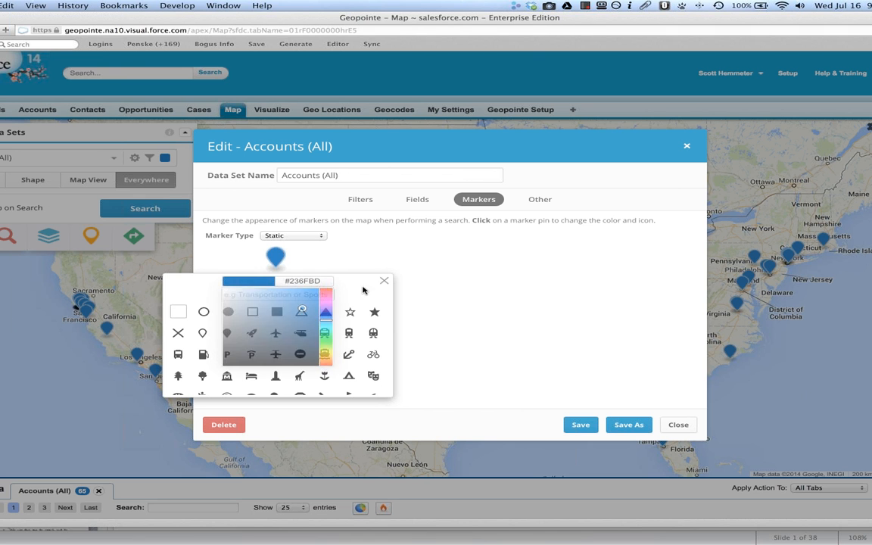
click(384, 283)
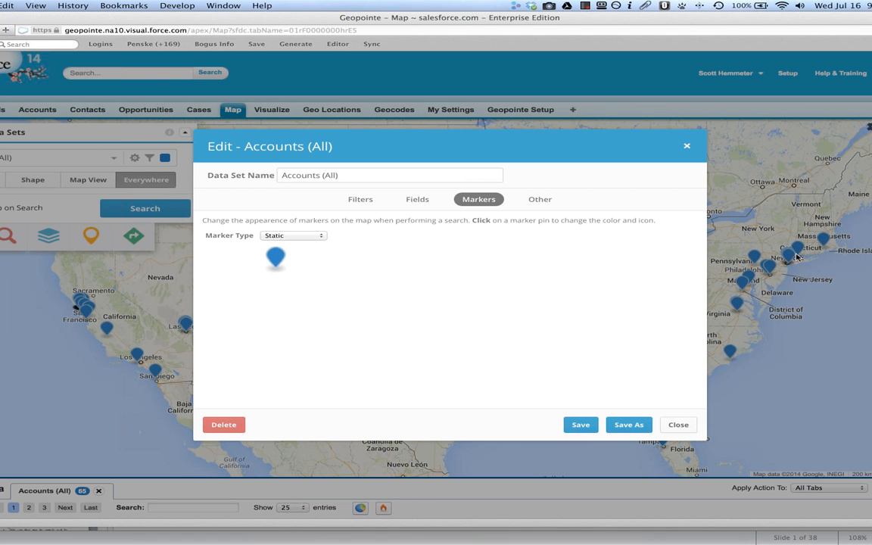
Set the Accounts (All) marker type to Color by Field and open the field selection
click(321, 236)
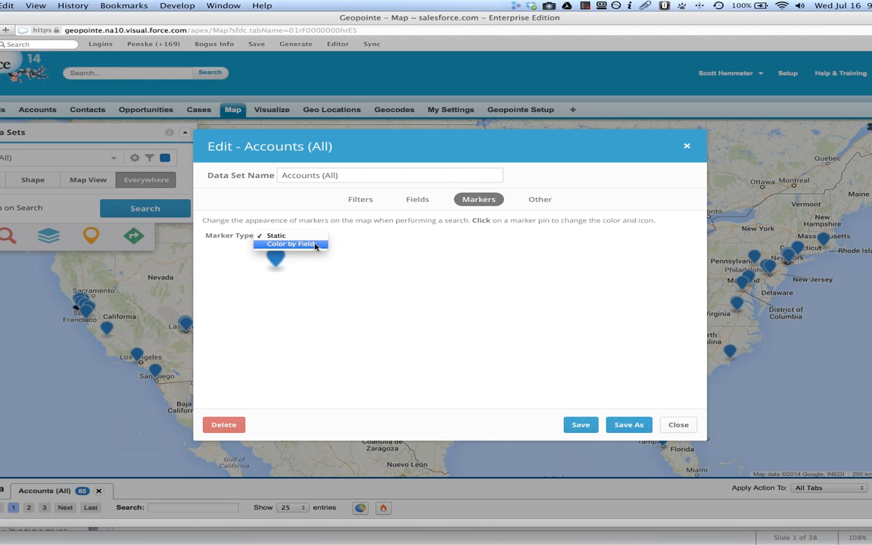
click(316, 245)
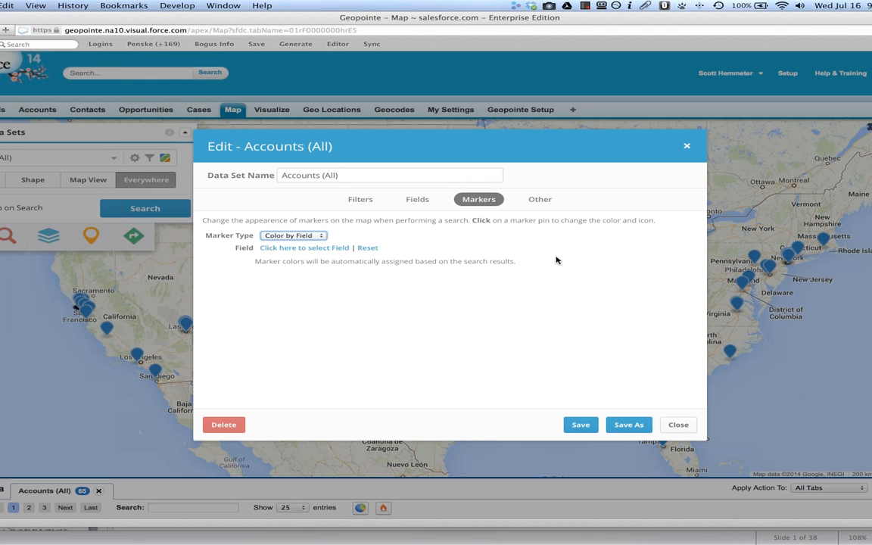
click(303, 248)
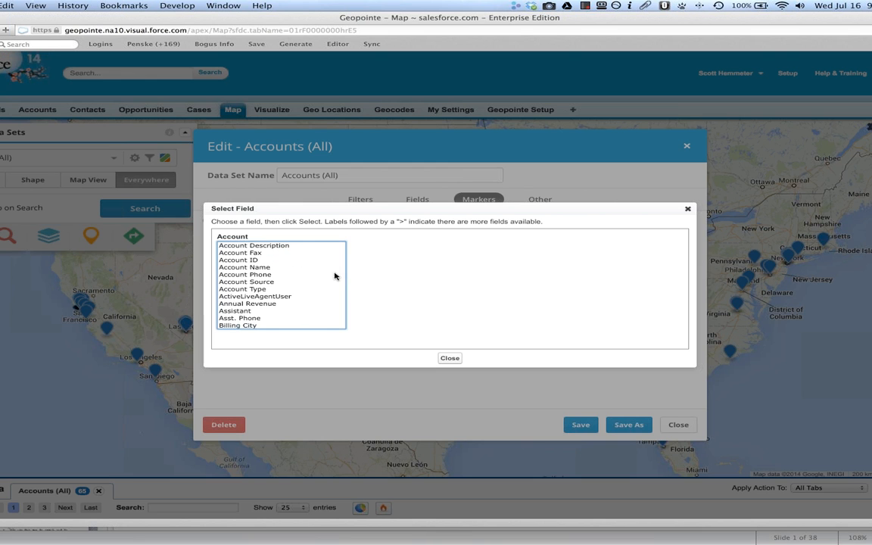
click(251, 275)
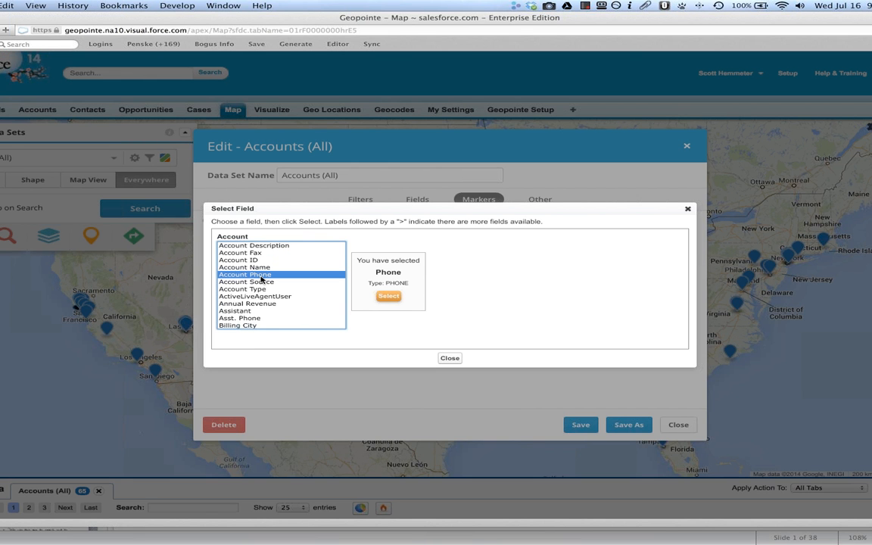
scroll(262, 279, down, 10)
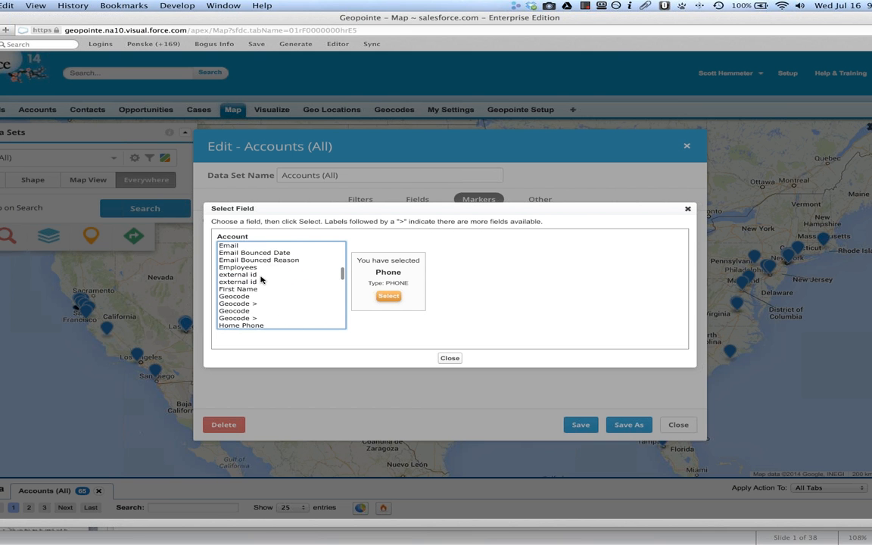
scroll(261, 279, down, 10)
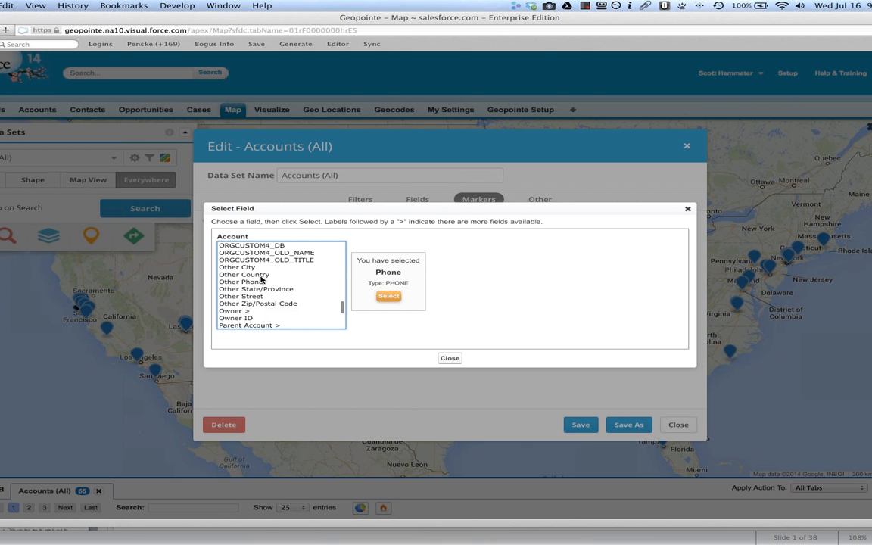
scroll(261, 280, down, 1)
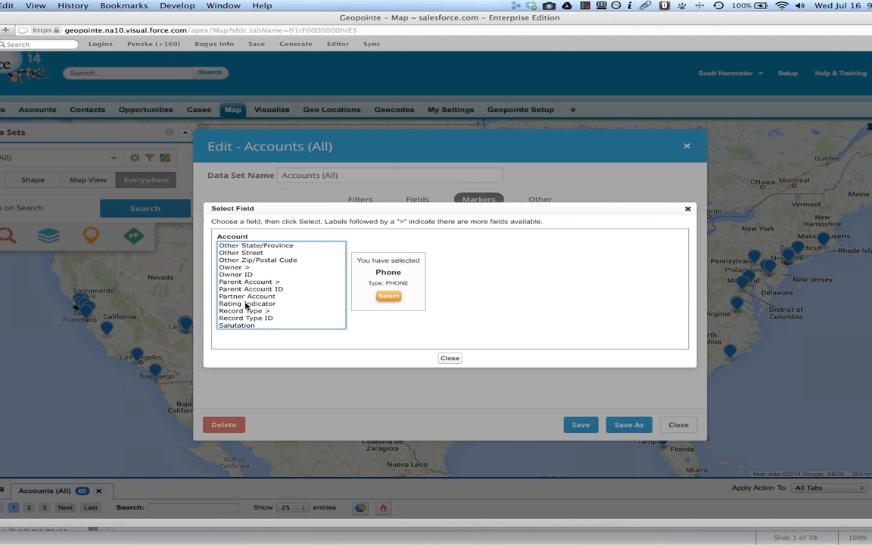
click(254, 303)
scroll(257, 303, up, 15)
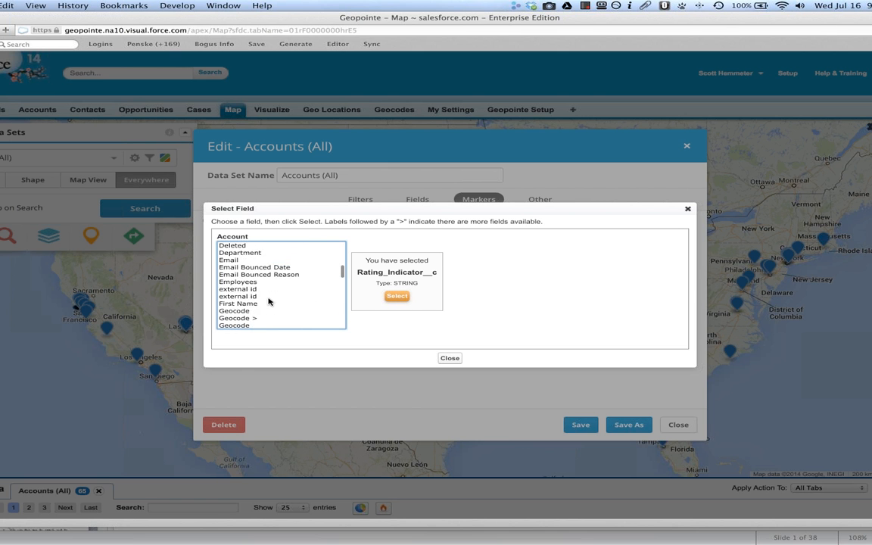
scroll(268, 302, up, 5)
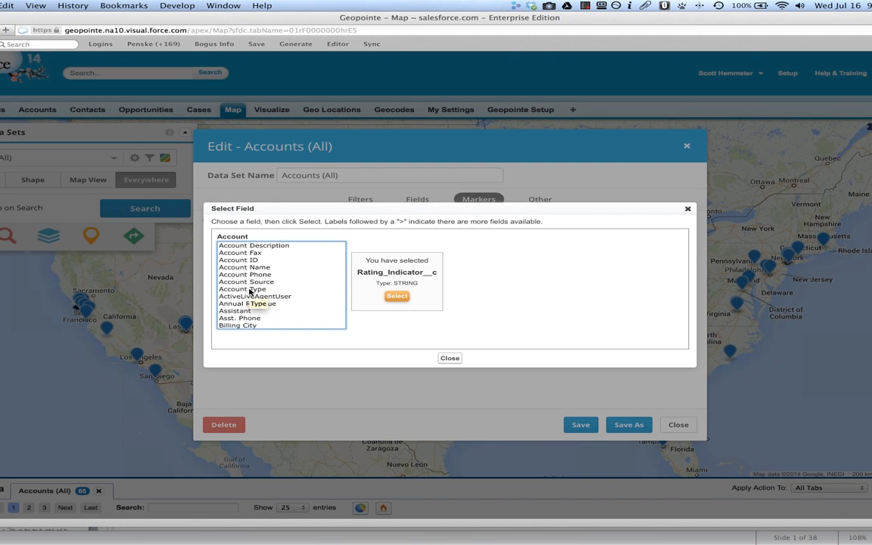
Choose Account Type as the field that determines the marker colors
click(342, 291)
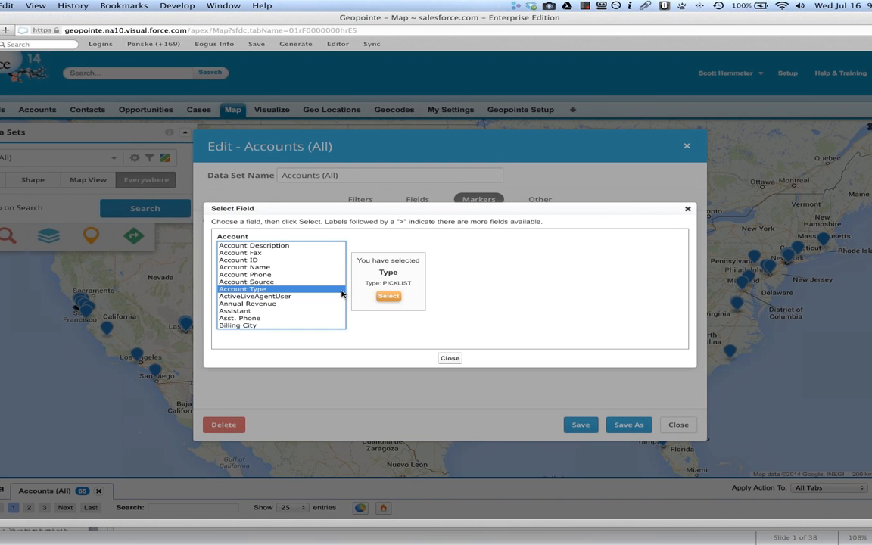
click(388, 297)
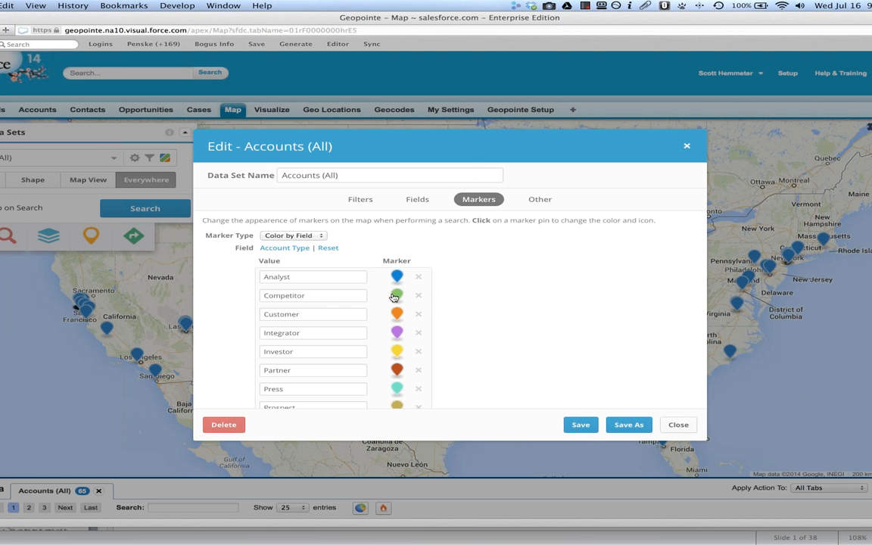
Change the Customer value's marker to dark green #0C7D16 with a star icon
scroll(513, 289, down, 1)
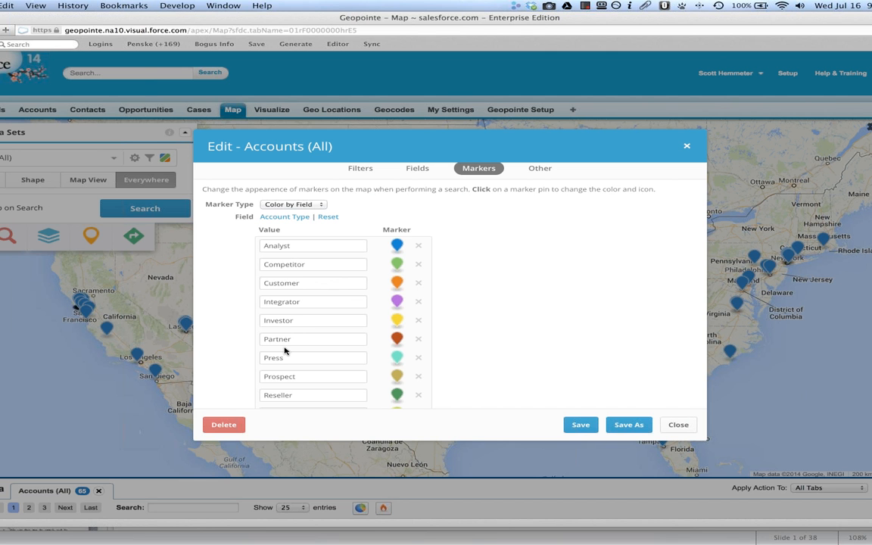
scroll(284, 350, down, 3)
scroll(284, 348, up, 3)
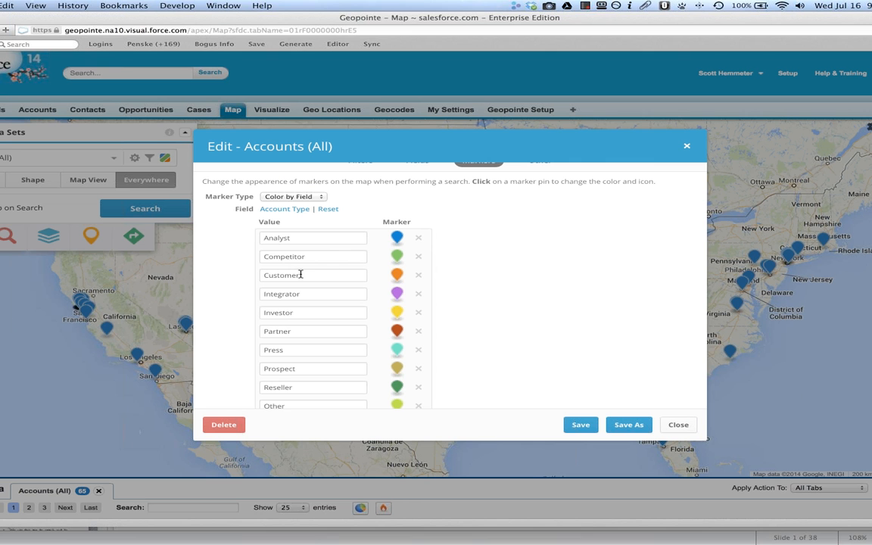
click(399, 278)
click(421, 292)
click(446, 351)
drag(427, 326, 432, 339)
click(482, 308)
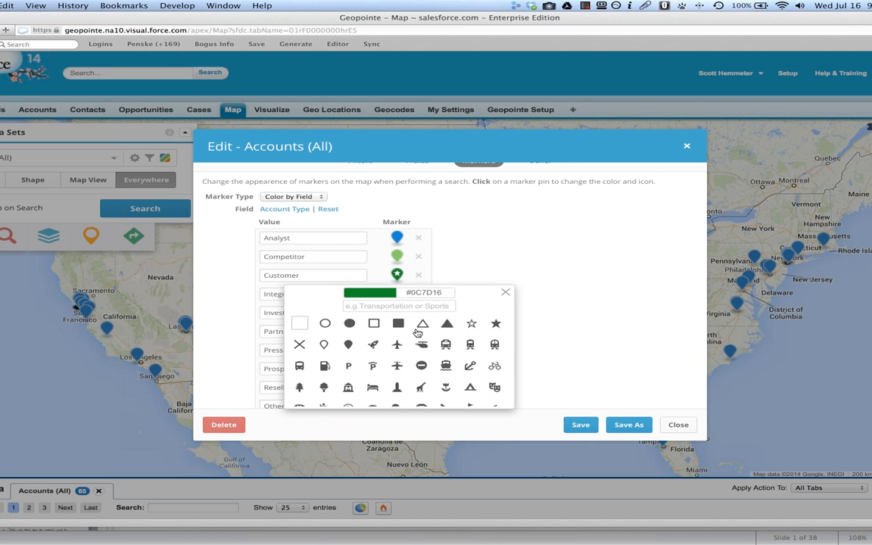
click(506, 293)
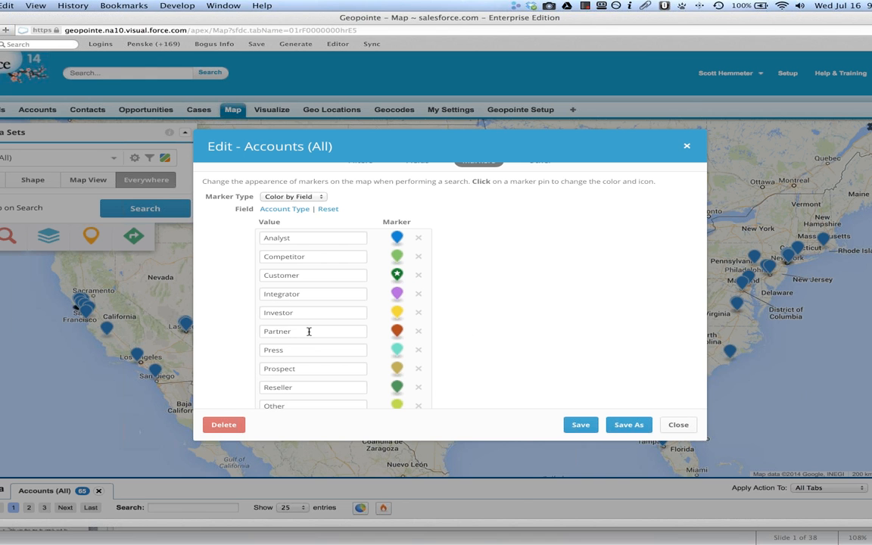
Change the Prospect value's marker to orange #D6803A with a letter P icon
click(394, 368)
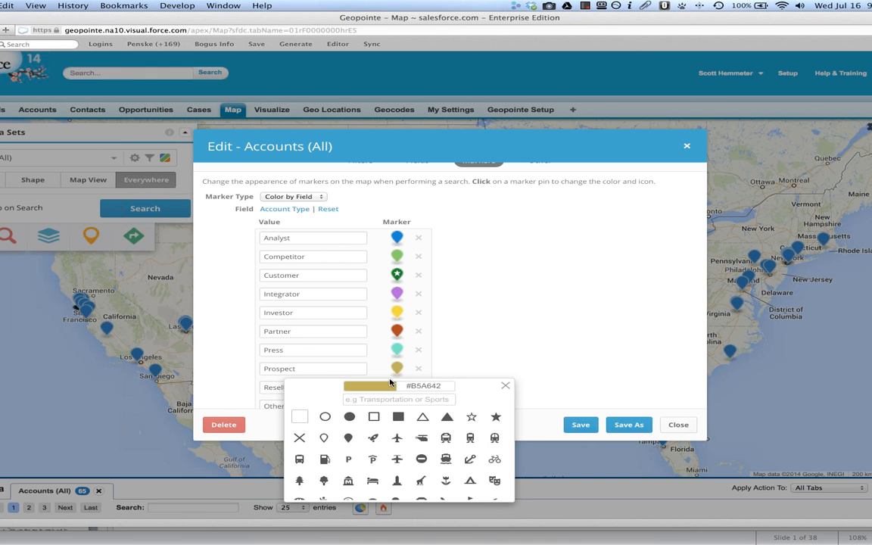
click(388, 387)
click(448, 464)
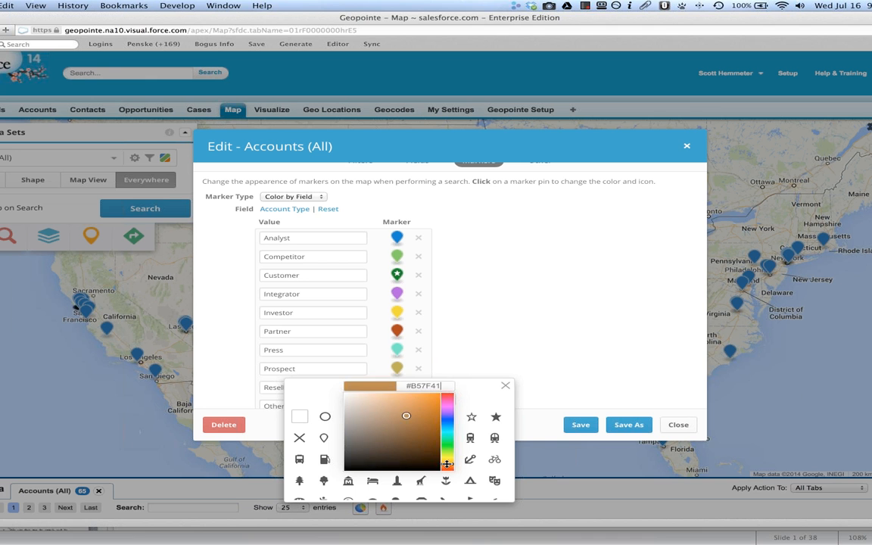
click(448, 466)
drag(406, 405, 391, 403)
click(415, 406)
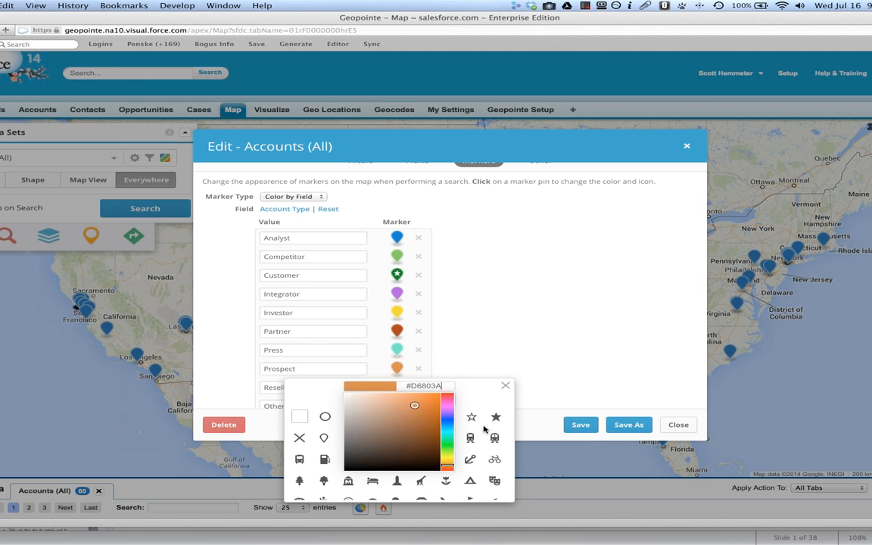
click(477, 395)
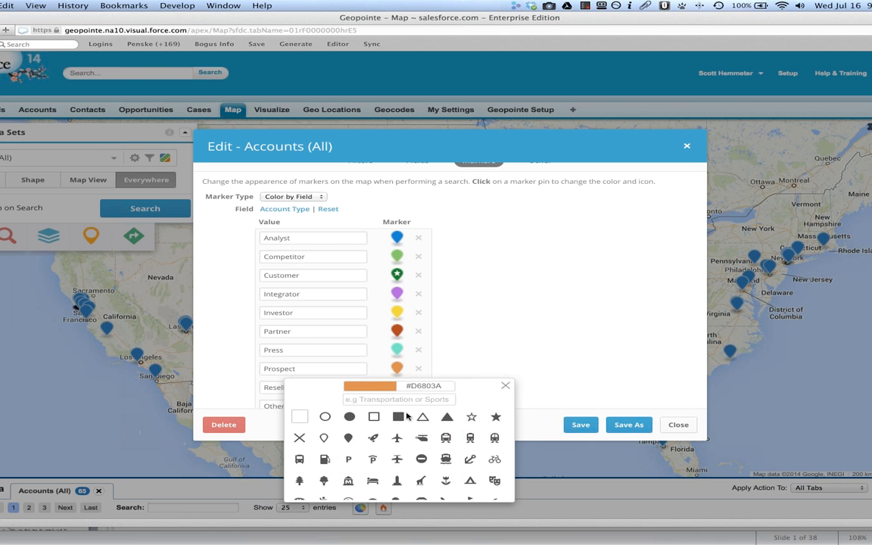
scroll(351, 442, down, 1)
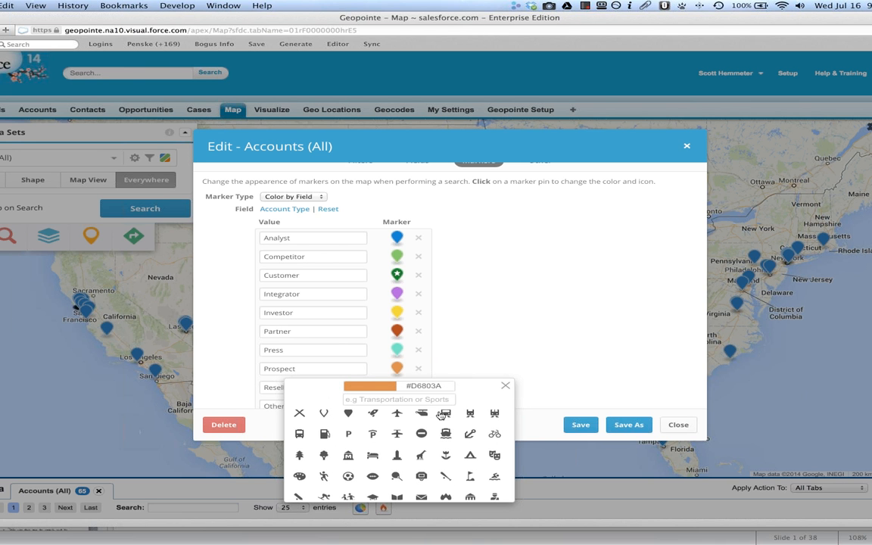
click(506, 388)
Give the Other value's marker an X icon, keeping its color
scroll(311, 352, down, 2)
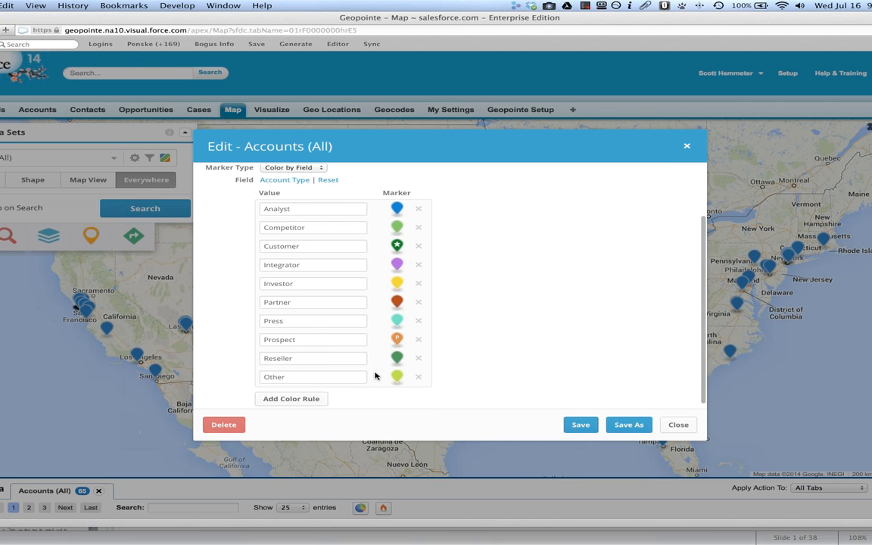
click(398, 381)
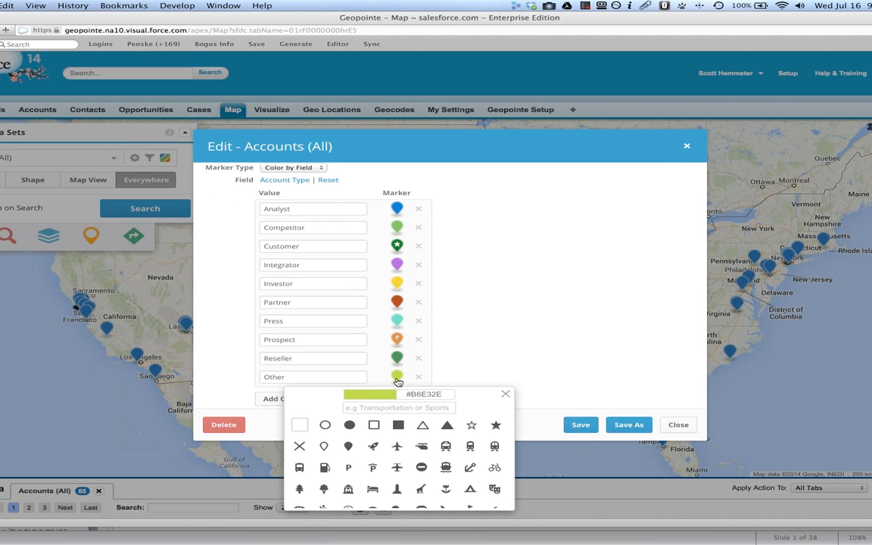
click(301, 448)
click(506, 394)
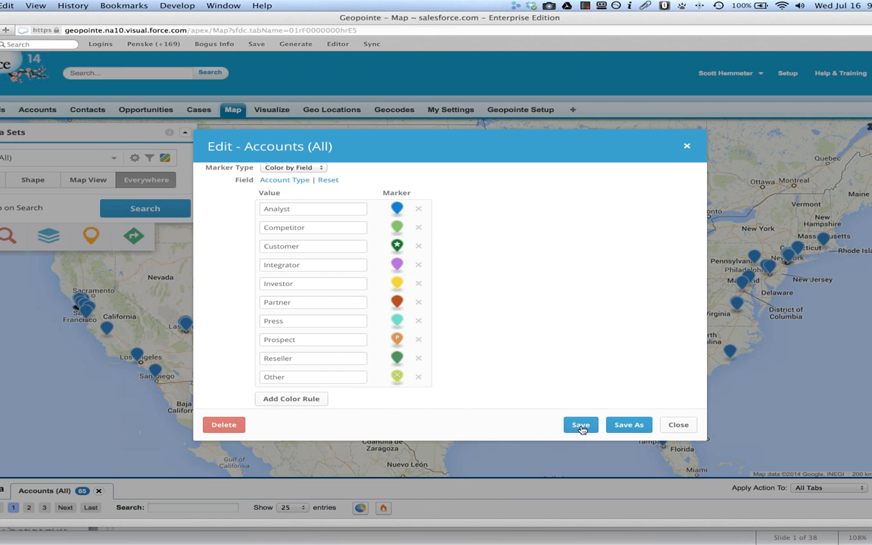
Save the Accounts (All) marker settings, close the editor and rerun the search everywhere
click(581, 425)
click(505, 331)
click(674, 425)
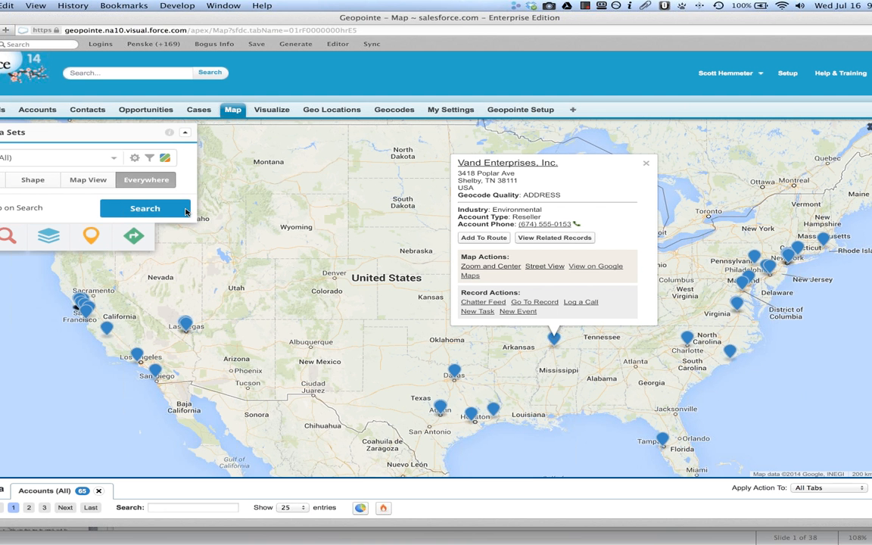
click(186, 211)
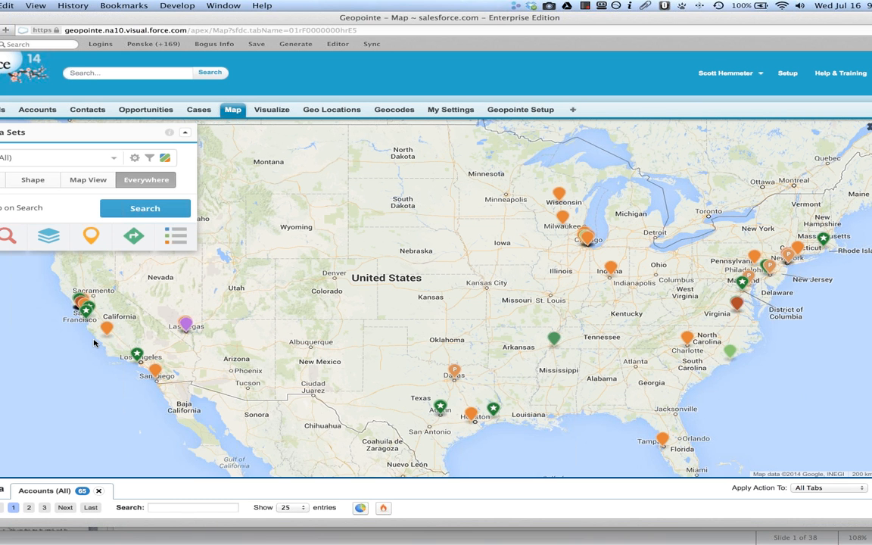
Examine the colored markers around California and display the map's Account Type legend
scroll(94, 343, up, 2)
drag(95, 350, 304, 350)
scroll(350, 349, up, 1)
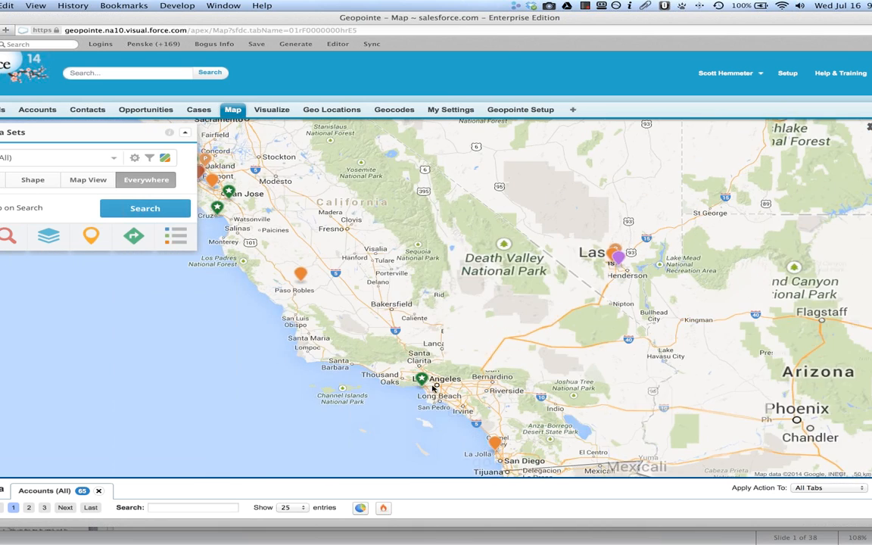
click(178, 238)
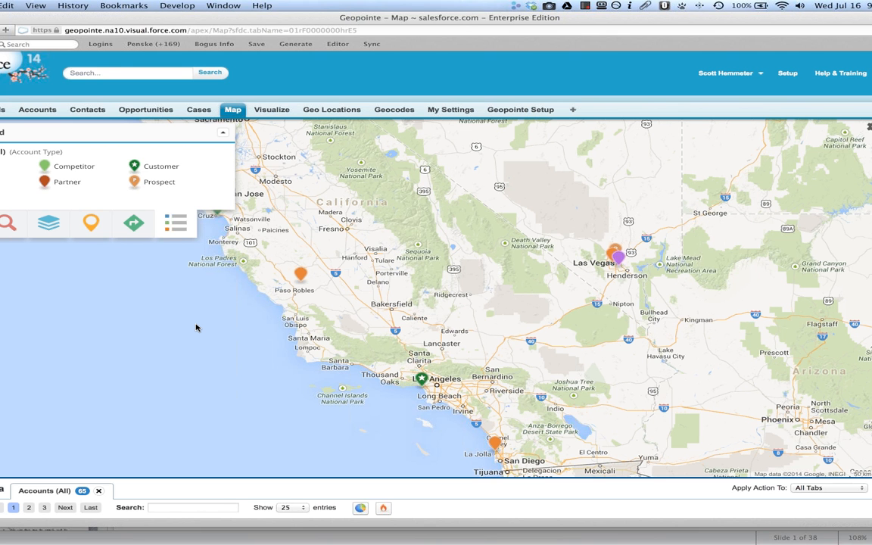
Switch to PowerPoint, advance to the next business requirement and return to the Geopointe map
key(super+Tab)
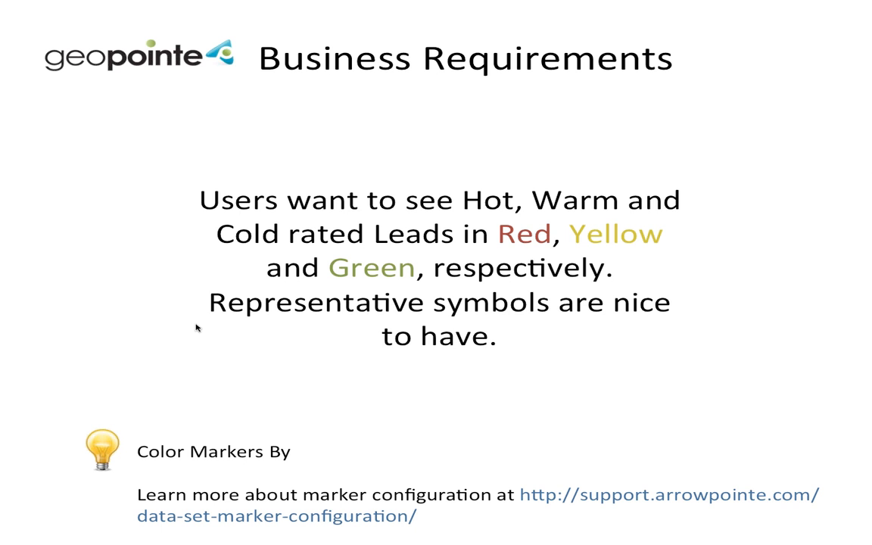
key(Right)
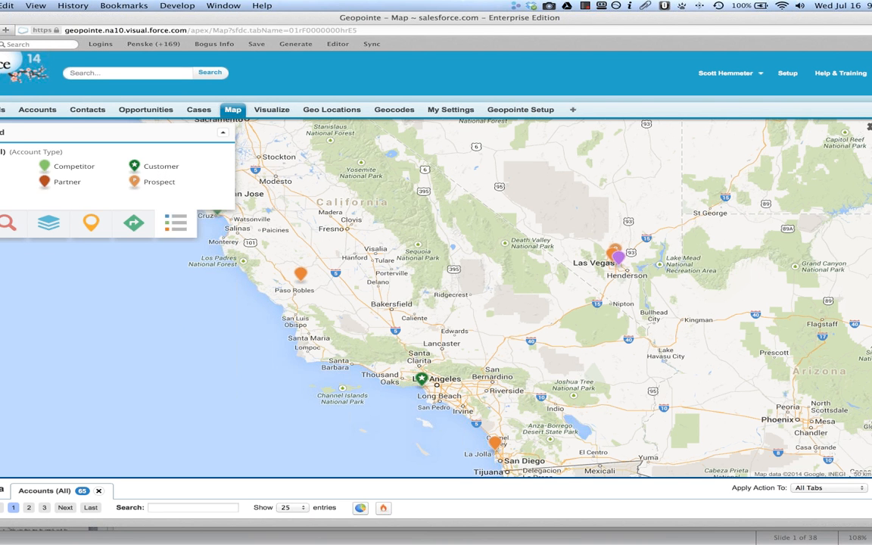
Open the filters of the Accounts (All) data set and set it to show All Accounts
click(0, 224)
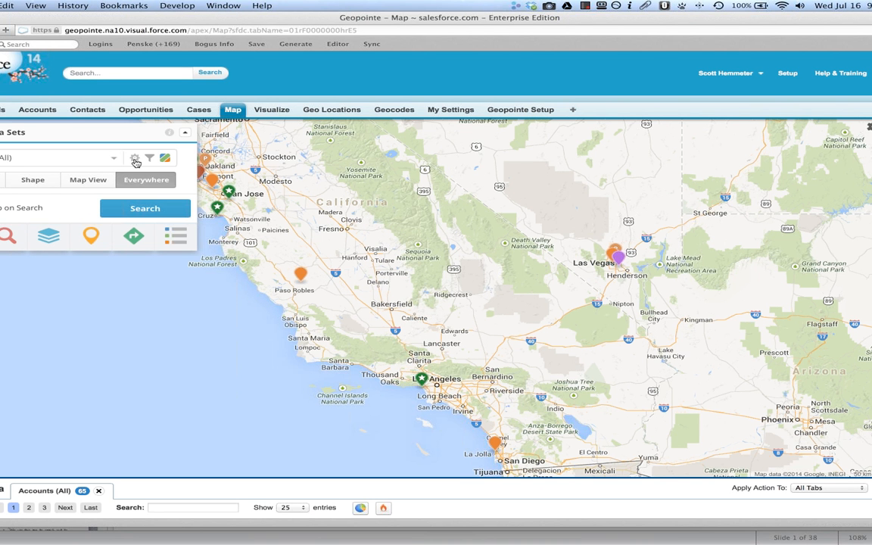
click(165, 159)
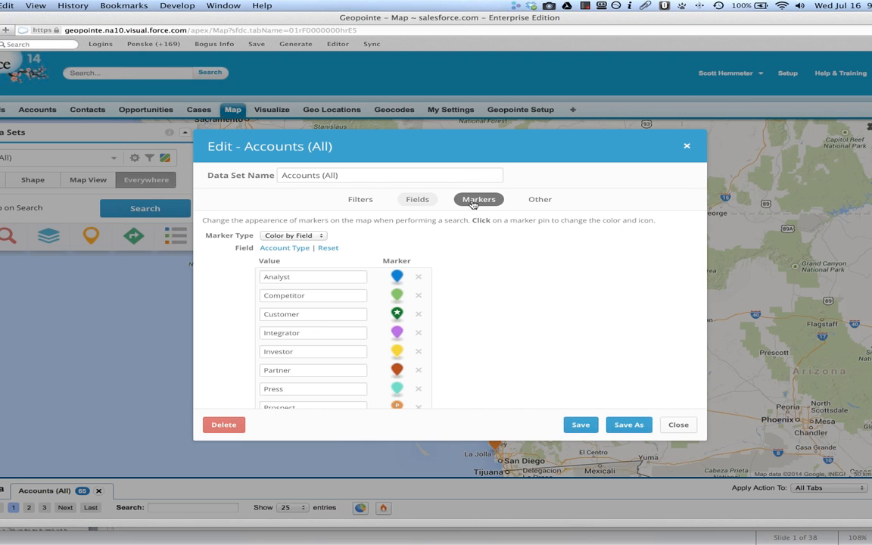
click(359, 200)
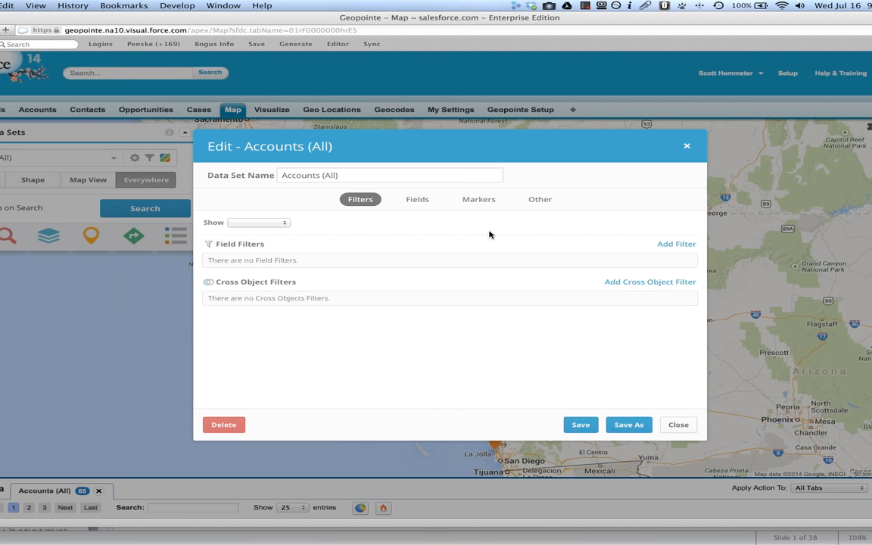
click(283, 222)
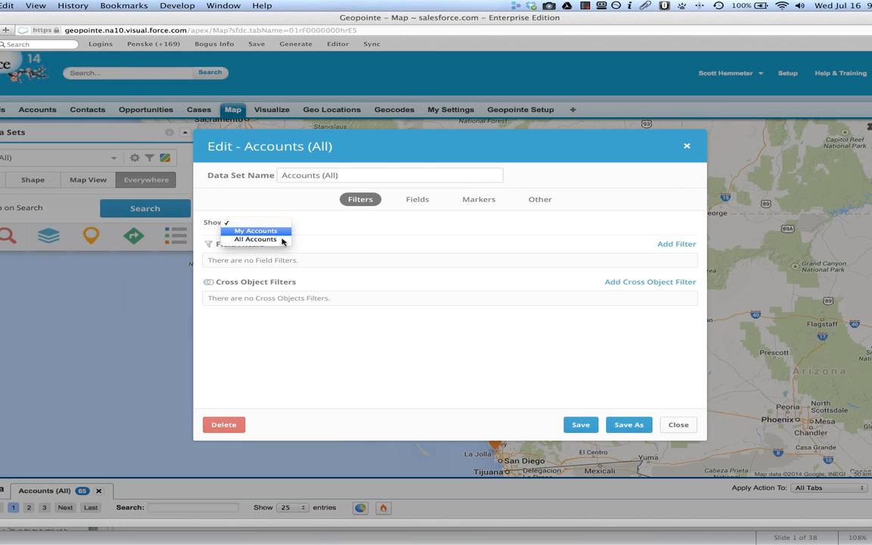
click(283, 240)
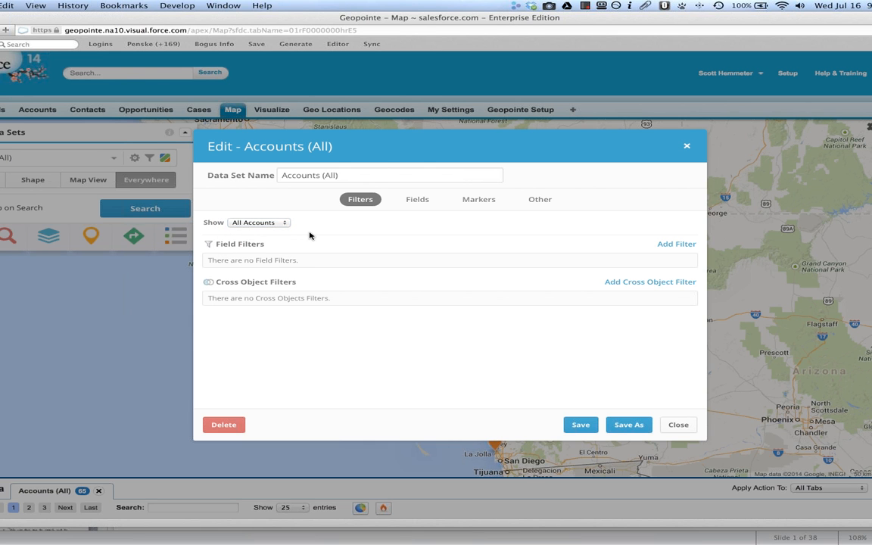
Add a field filter where Account Type equals Customer
click(677, 245)
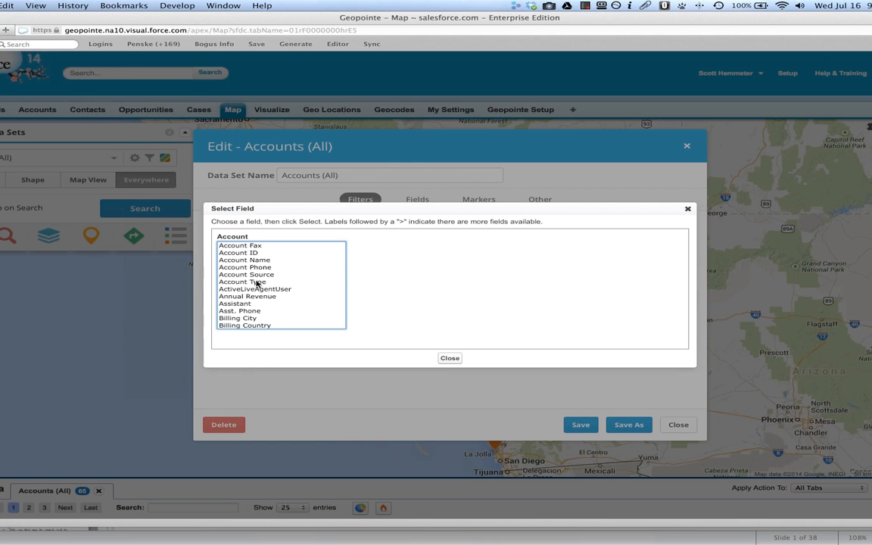
click(235, 282)
click(390, 297)
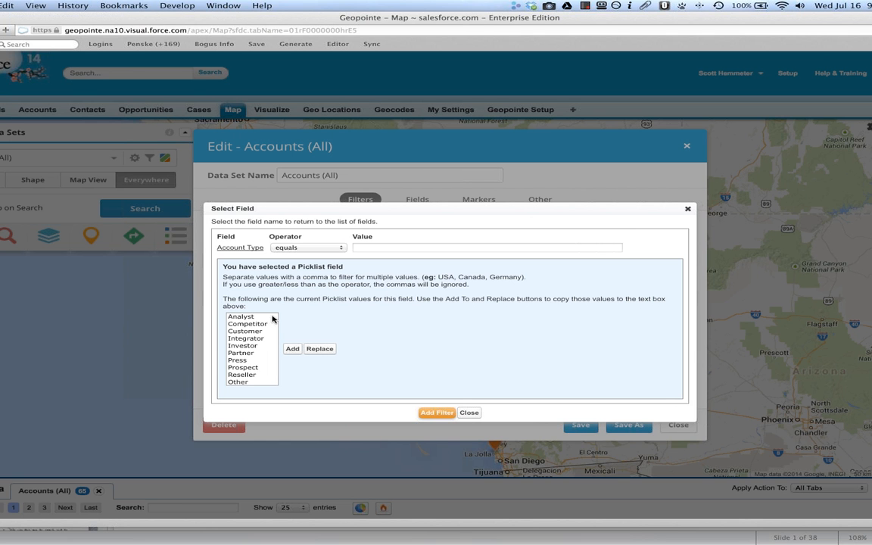
click(245, 331)
click(293, 348)
click(437, 413)
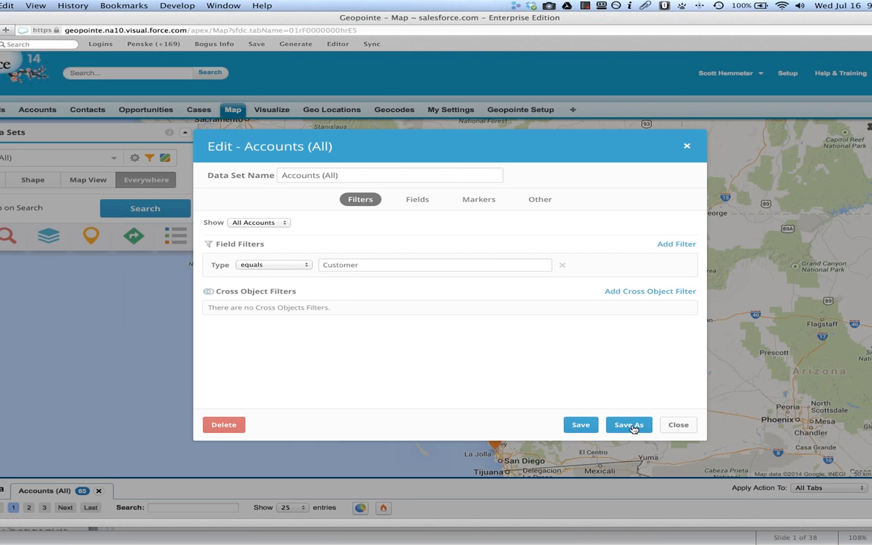
Save the filtered settings as a new data set named Customers
click(629, 424)
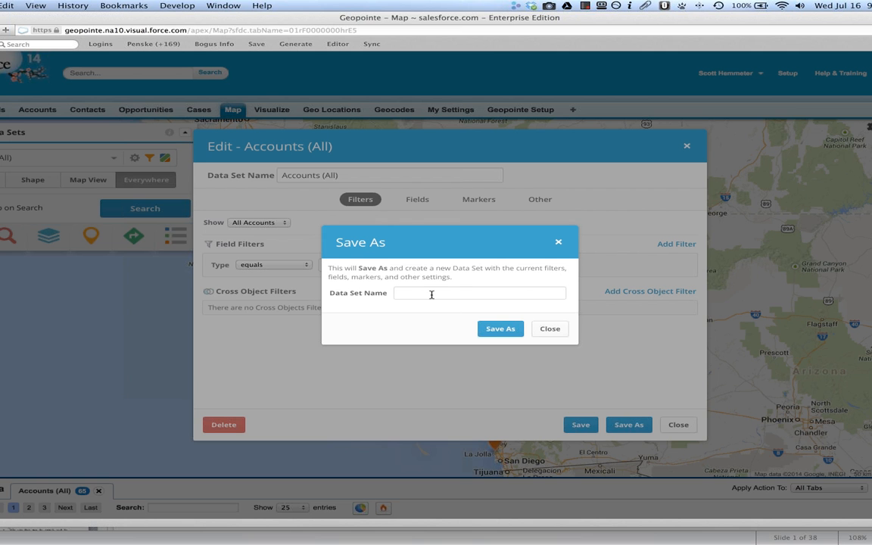
text(Customers)
click(480, 329)
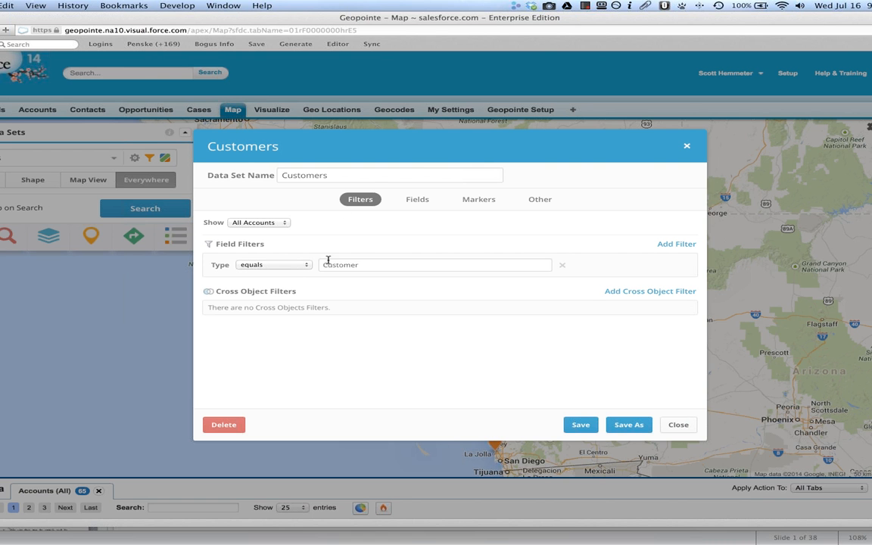
Change the Type filter value to Prospects, save the settings as a new data set named Prospects and close the editor
drag(381, 265, 302, 264)
text(Prospects)
double_click(298, 175)
text(Prospects)
click(635, 425)
click(499, 328)
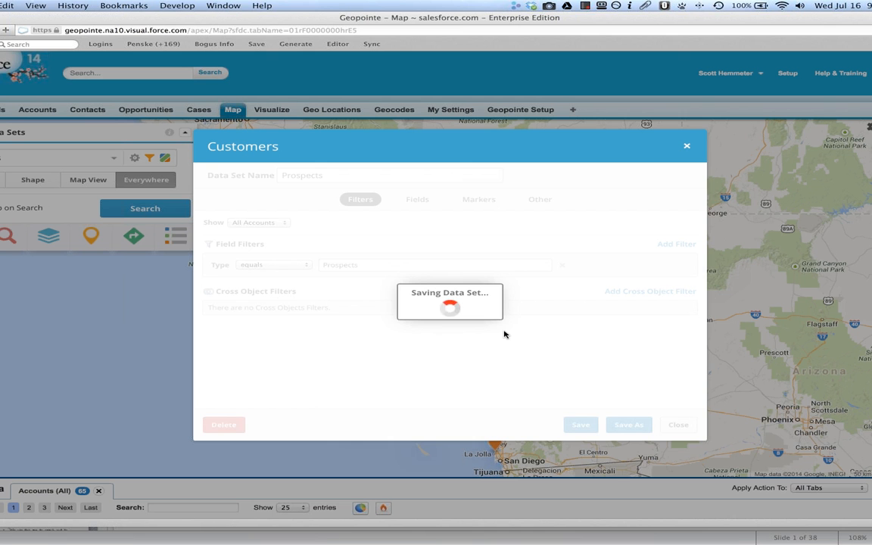
click(675, 422)
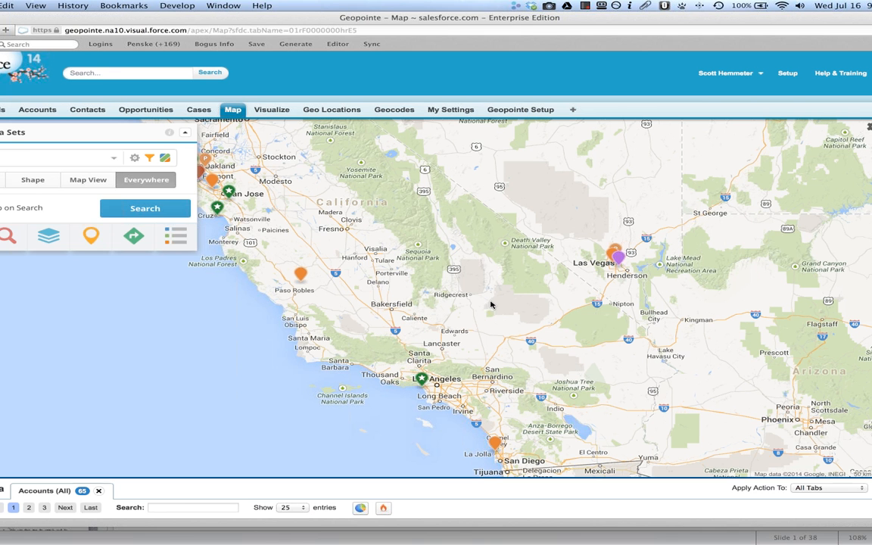
Select the Accounts (All) data set and plot its records everywhere on the map
click(100, 154)
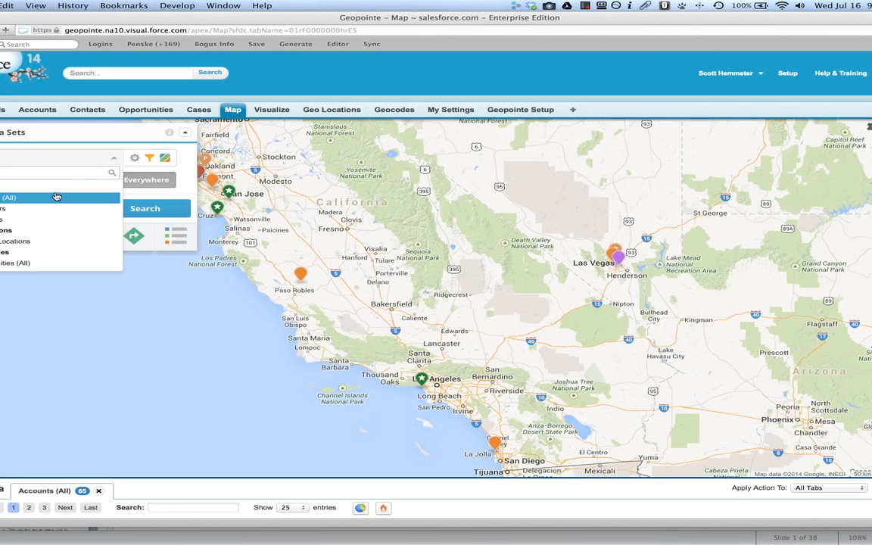
click(52, 198)
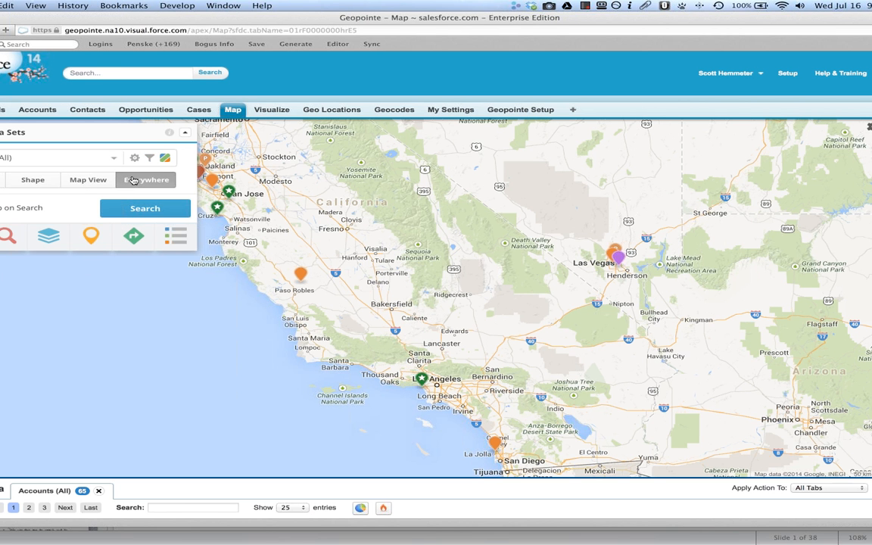
click(147, 209)
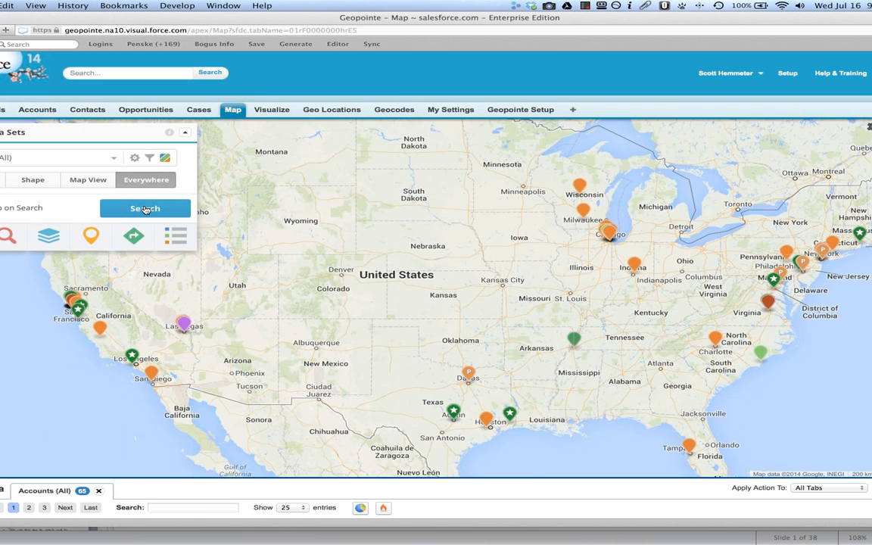
Select the Customers data set and plot its records everywhere on the map
click(57, 157)
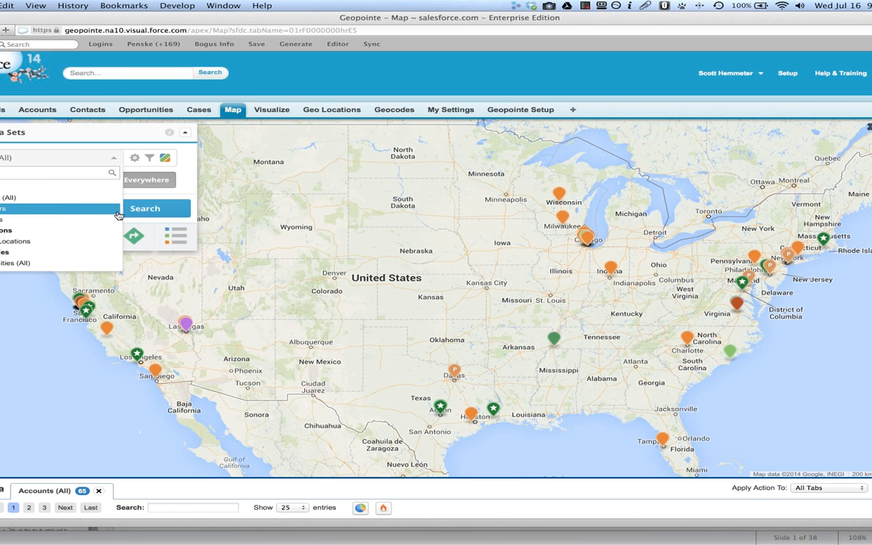
click(44, 217)
click(152, 210)
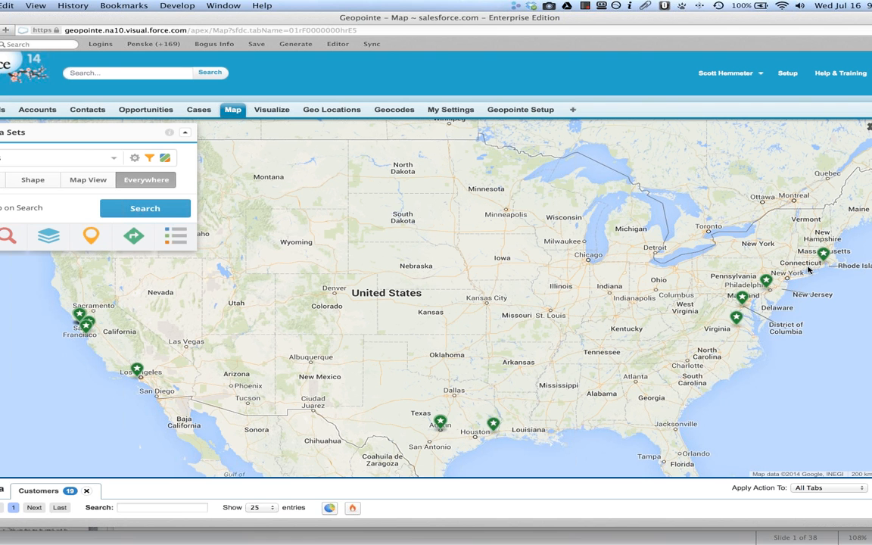
Select the Prospects data set and plot its records everywhere on the map
click(75, 157)
click(51, 218)
click(139, 213)
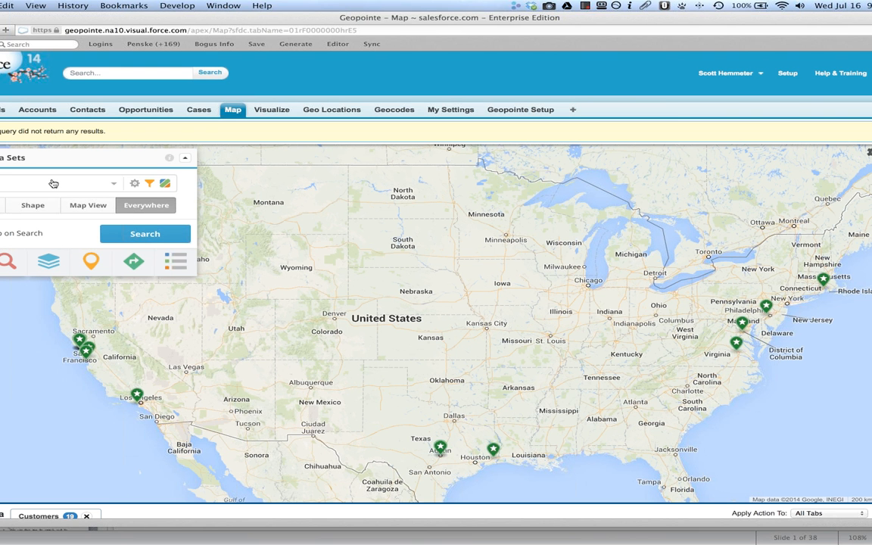
Set the Prospects data set's Type filter value to Prospect, save it and plot its records everywhere again
click(134, 184)
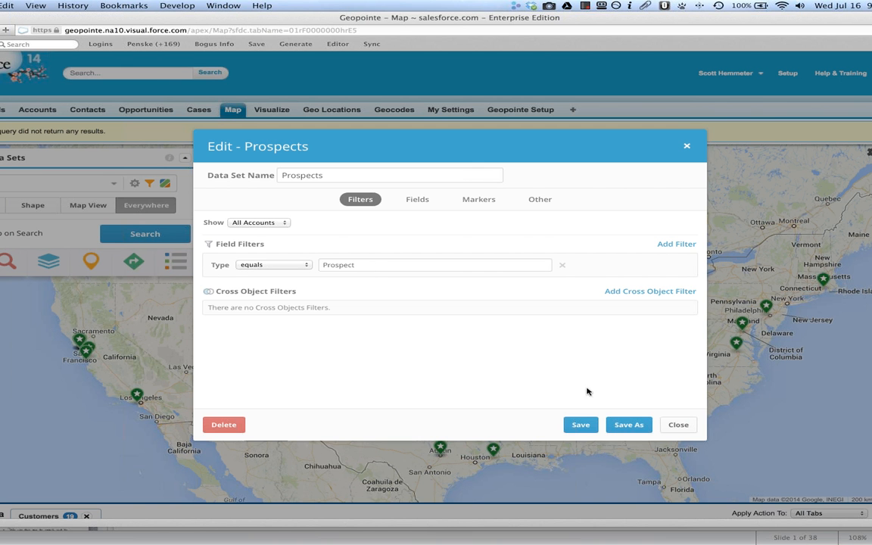
click(581, 425)
click(508, 334)
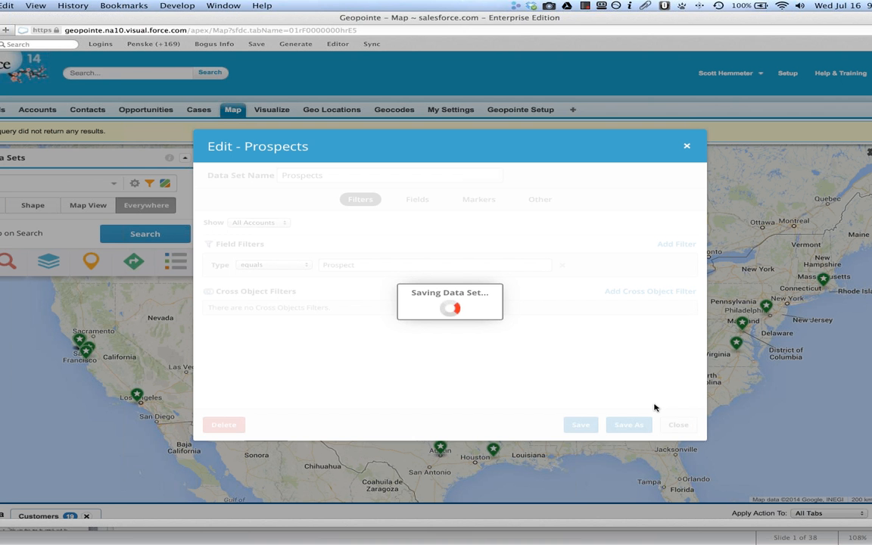
click(679, 425)
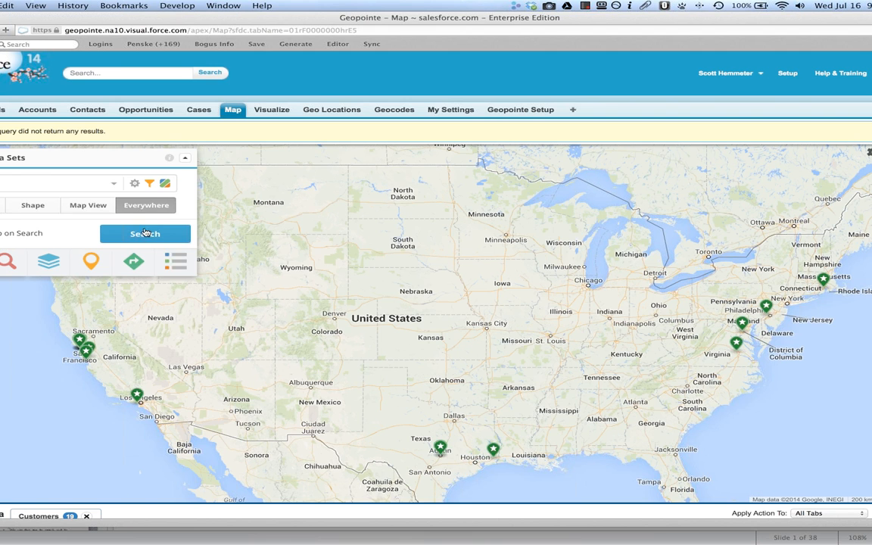
click(139, 235)
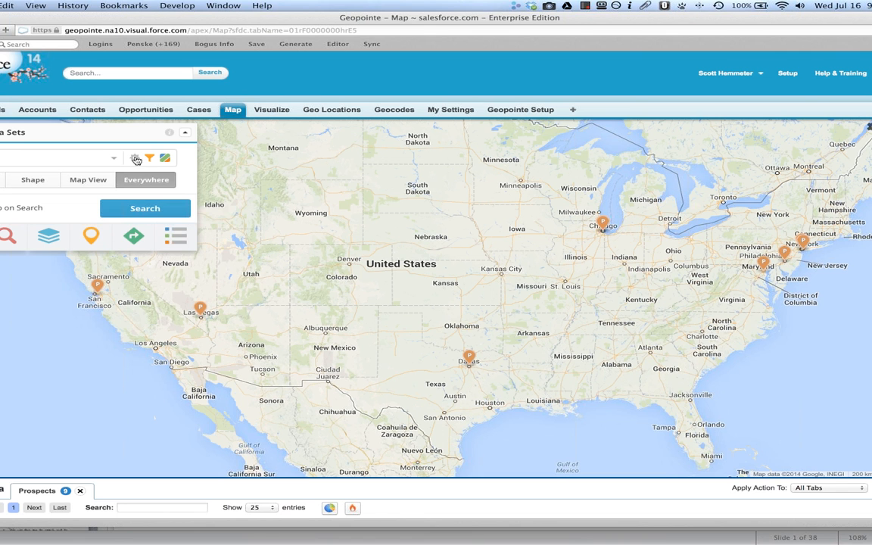
Try the Me option for the Prospects data set's Data Set Access, restore All Users and close the editor
click(135, 158)
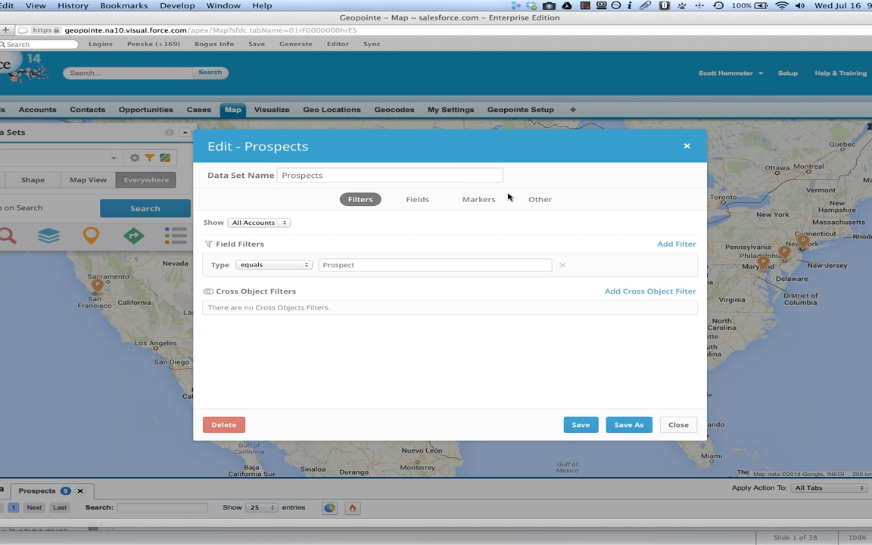
click(540, 200)
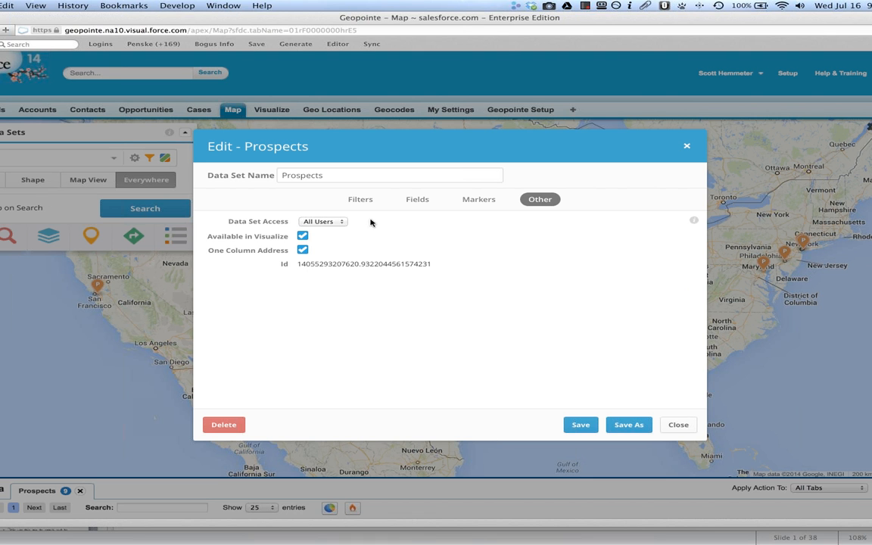
click(342, 222)
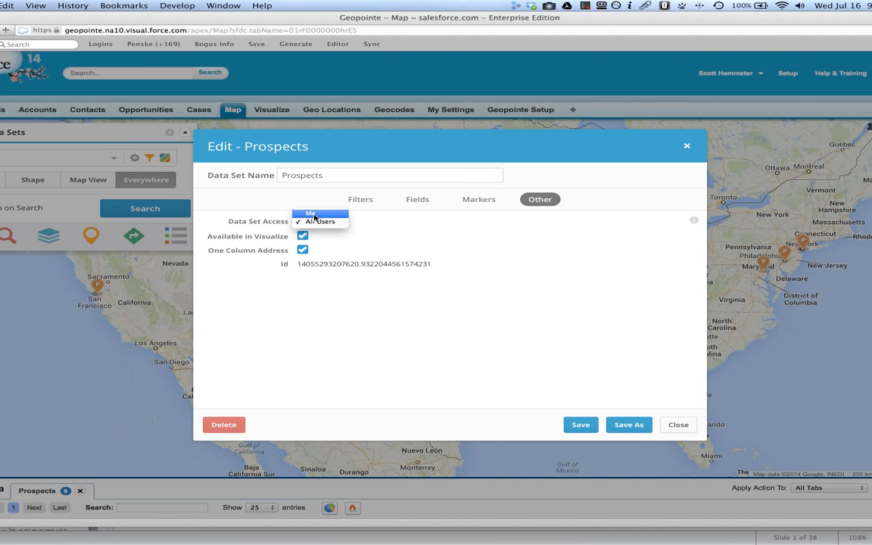
click(315, 215)
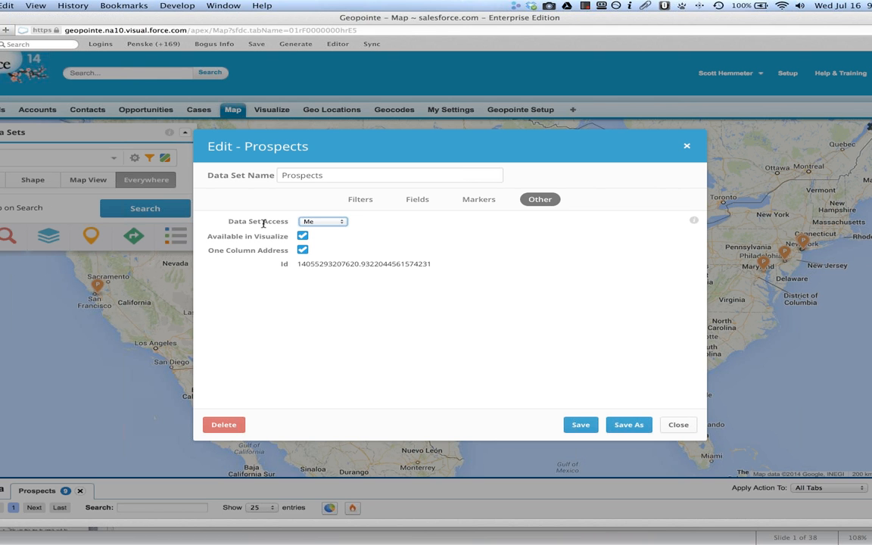
click(305, 221)
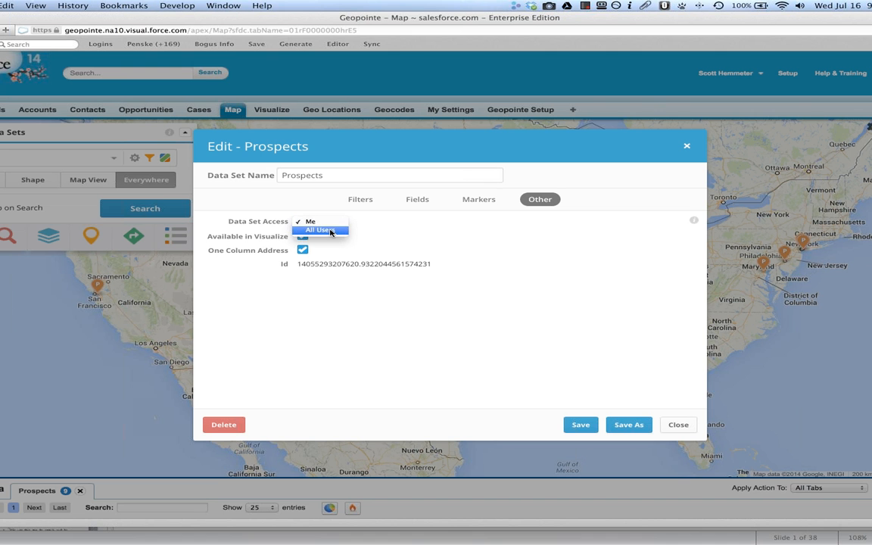
click(331, 231)
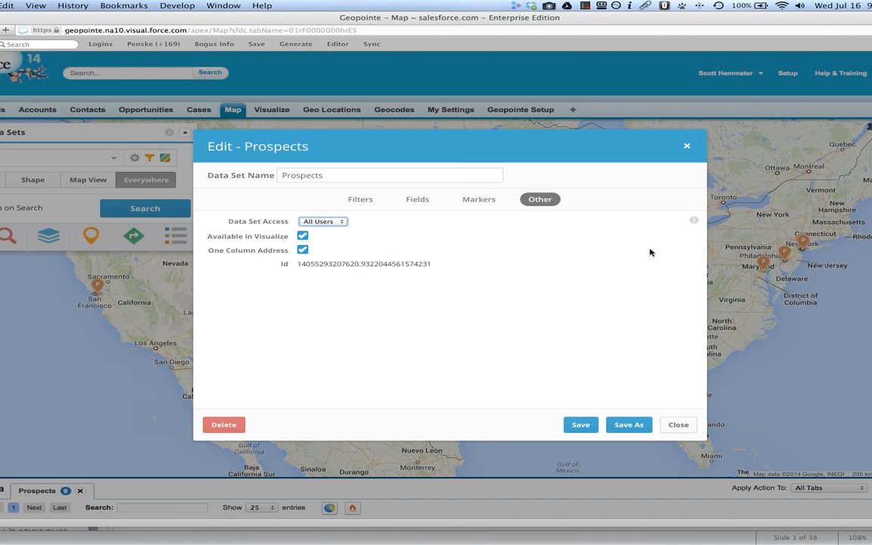
mouse_move(694, 222)
click(338, 224)
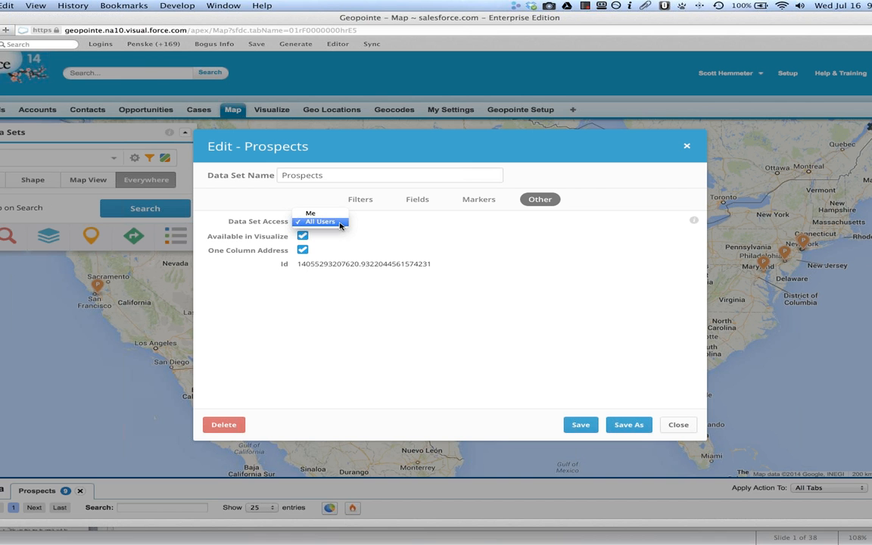
click(363, 223)
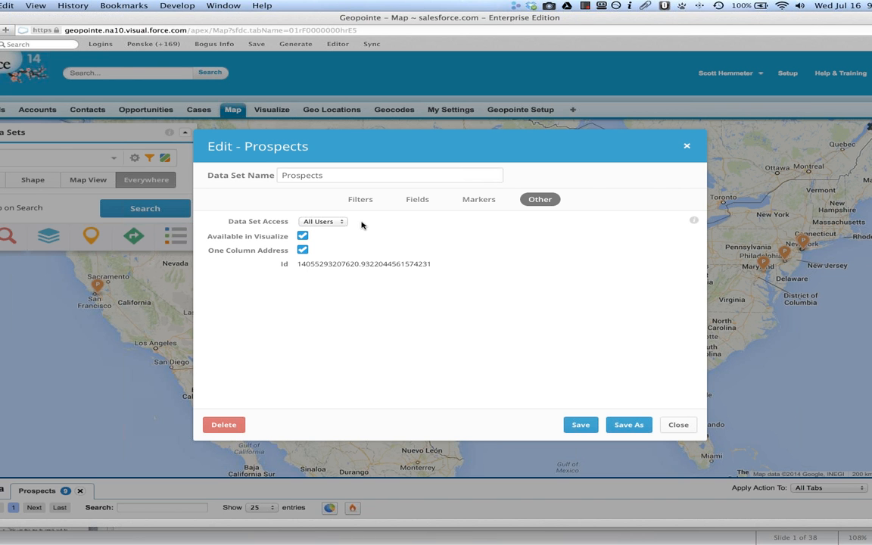
click(679, 425)
Switch to the presentation, advance to the requirement about exporting results to a CSV file and return to the browser
key(super+Tab)
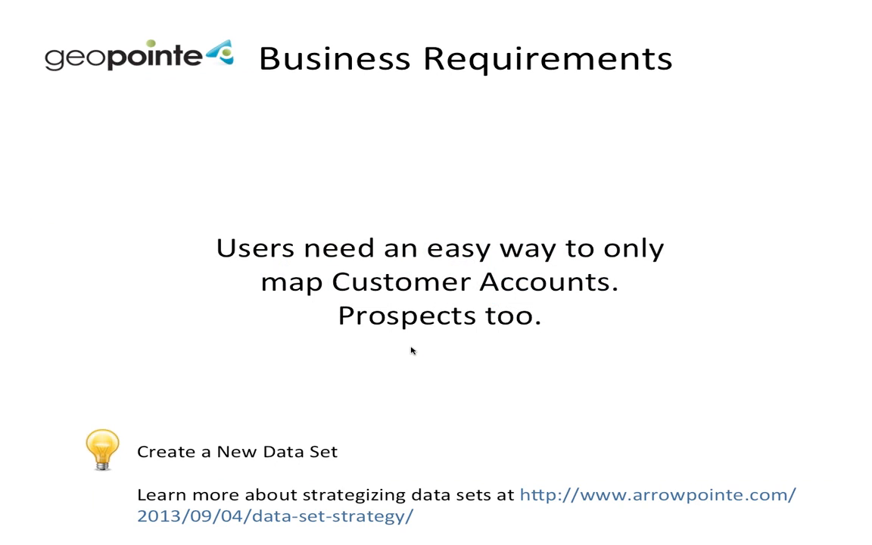
key(Right)
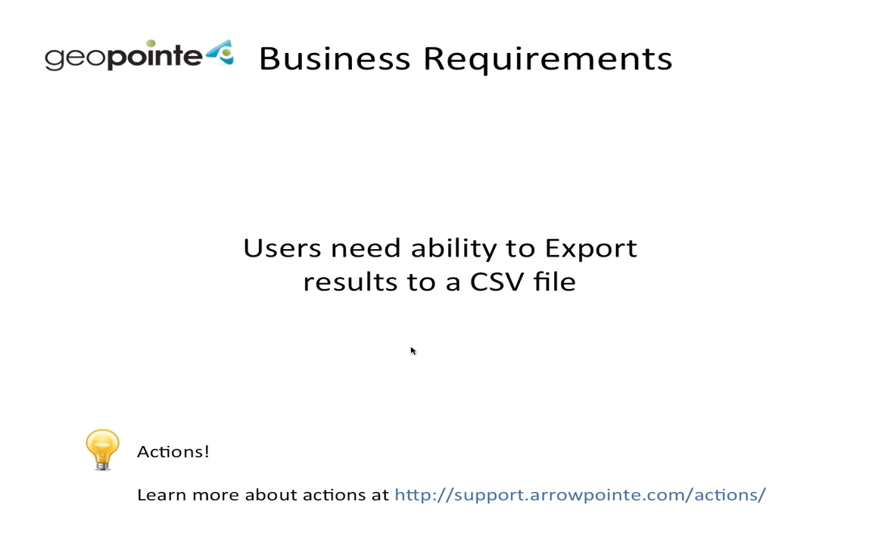
key(super+Tab)
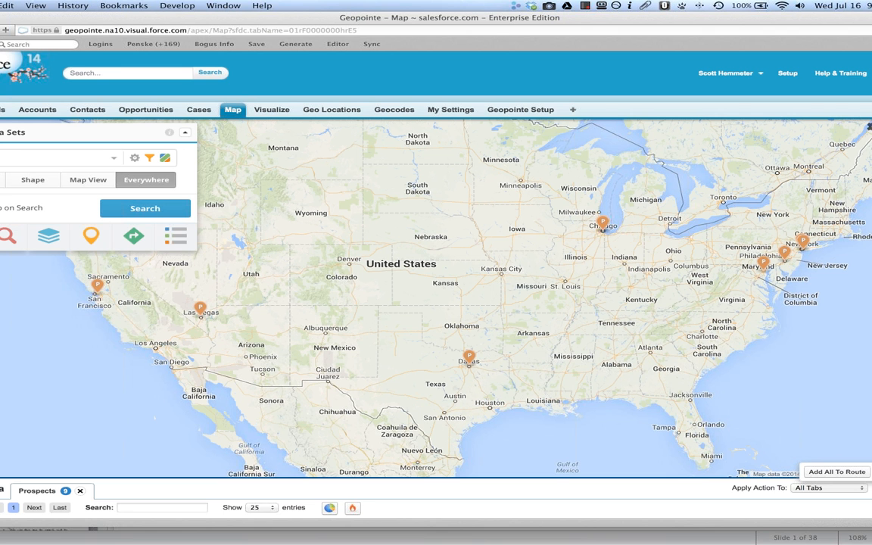
Open Geopointe Setup in a separate browser tab and activate the Export CSV list action
super+click(520, 113)
click(516, 58)
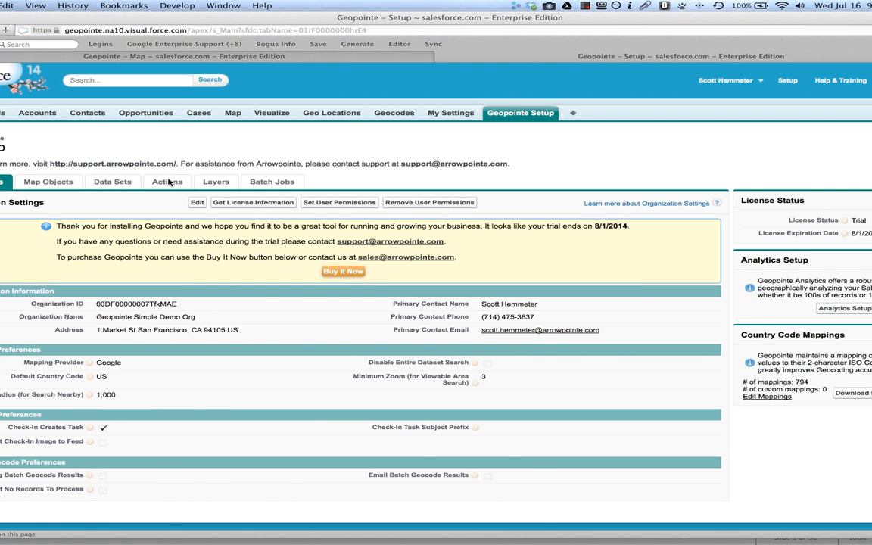
click(168, 182)
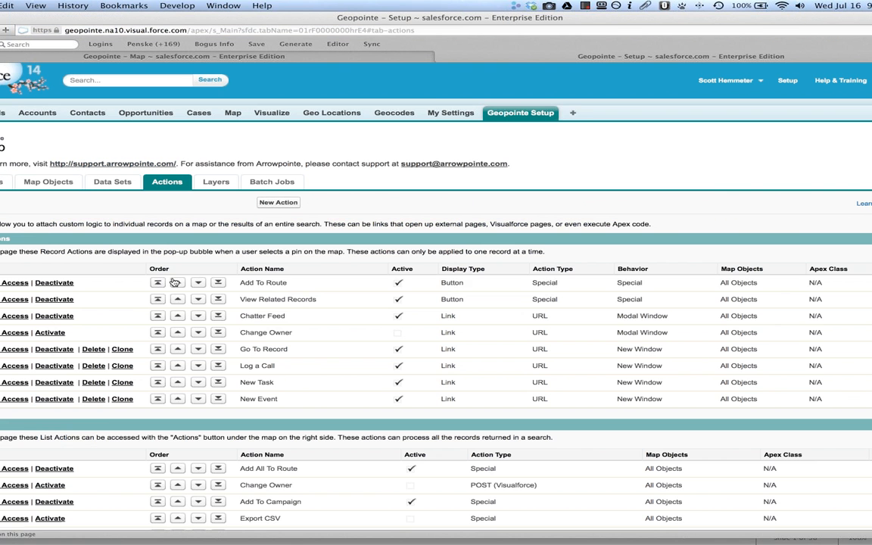
scroll(337, 258, down, 2)
scroll(339, 284, down, 1)
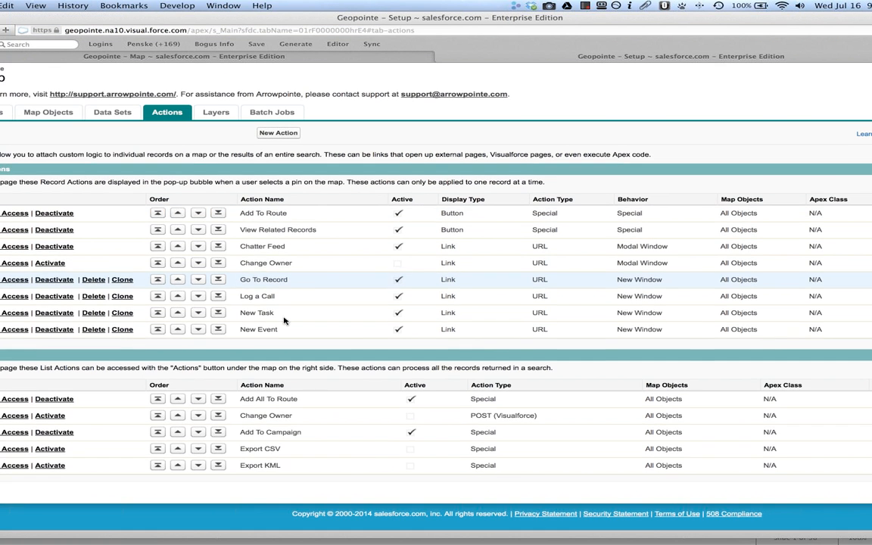
click(50, 449)
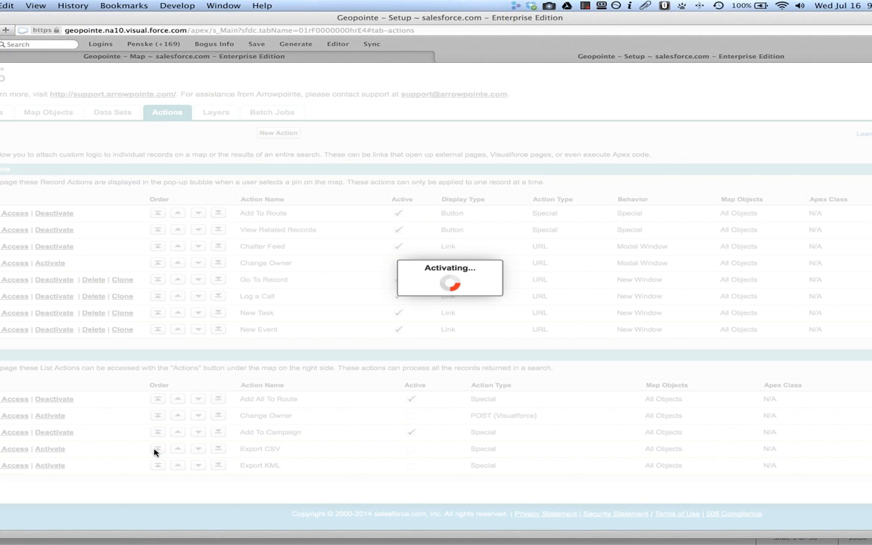
Reload the Geopointe map page and plot the Prospects data set everywhere
click(121, 56)
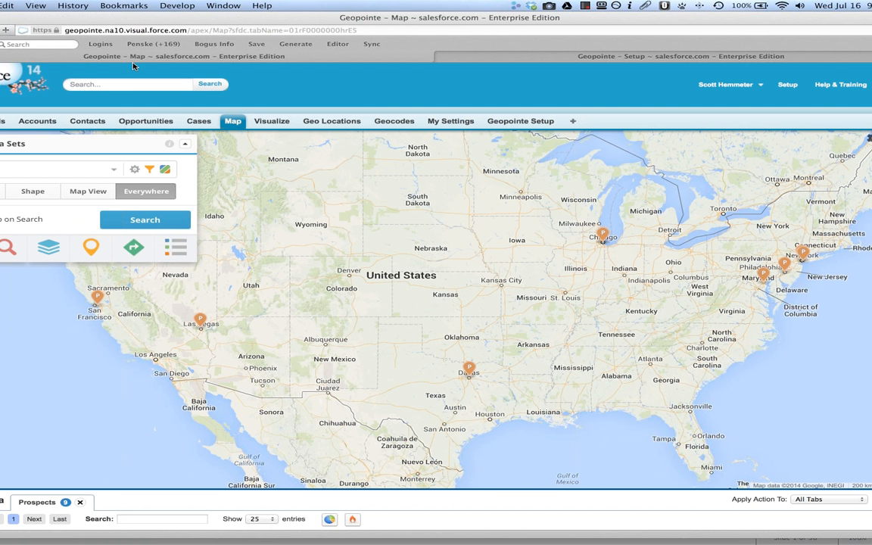
click(233, 122)
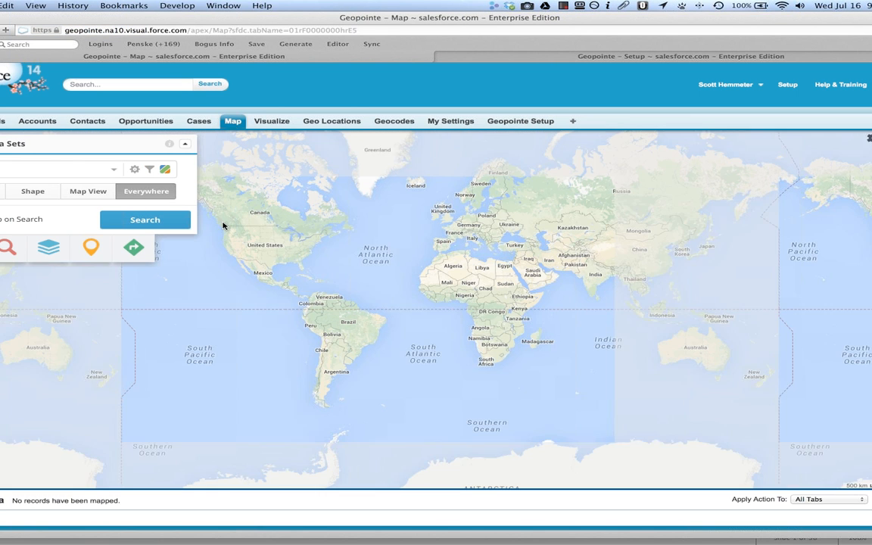
click(145, 220)
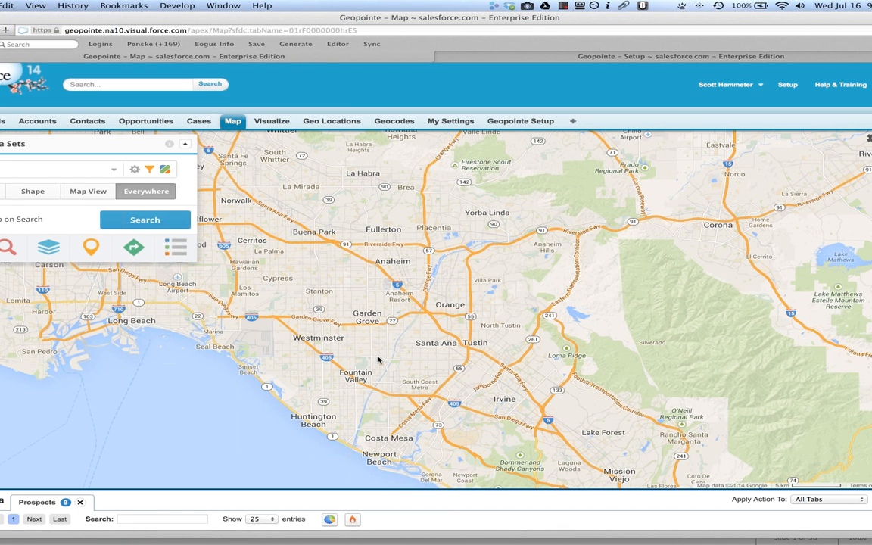
Switch to the presentation, advance to the requirement about changing record ownership and return to the browser
key(super+Tab)
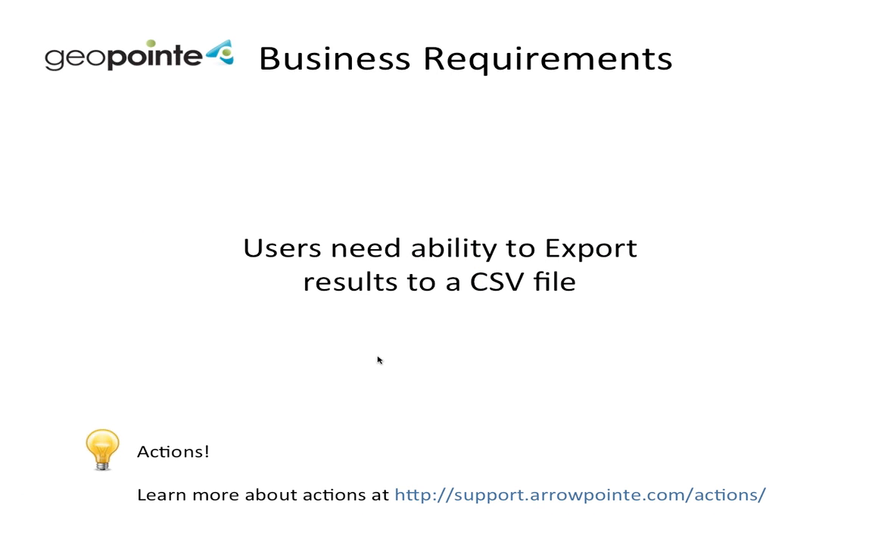
key(Right)
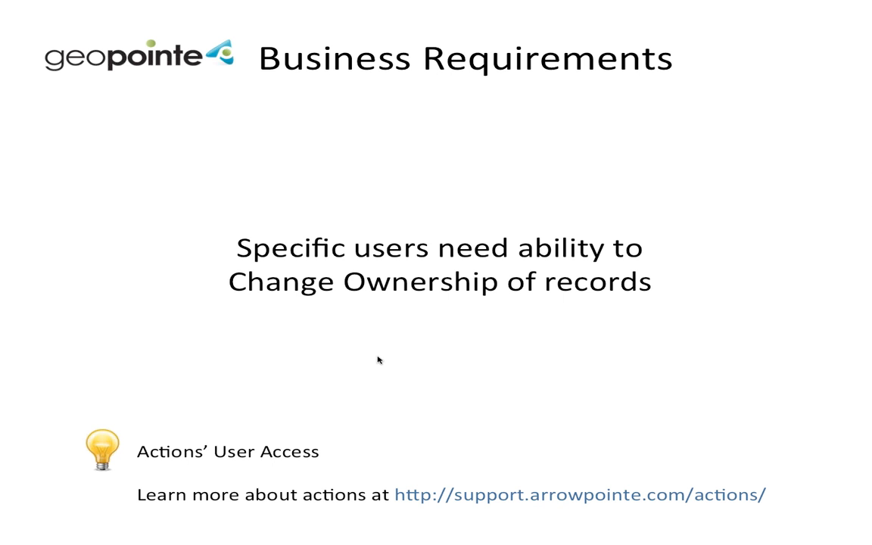
key(super+Tab)
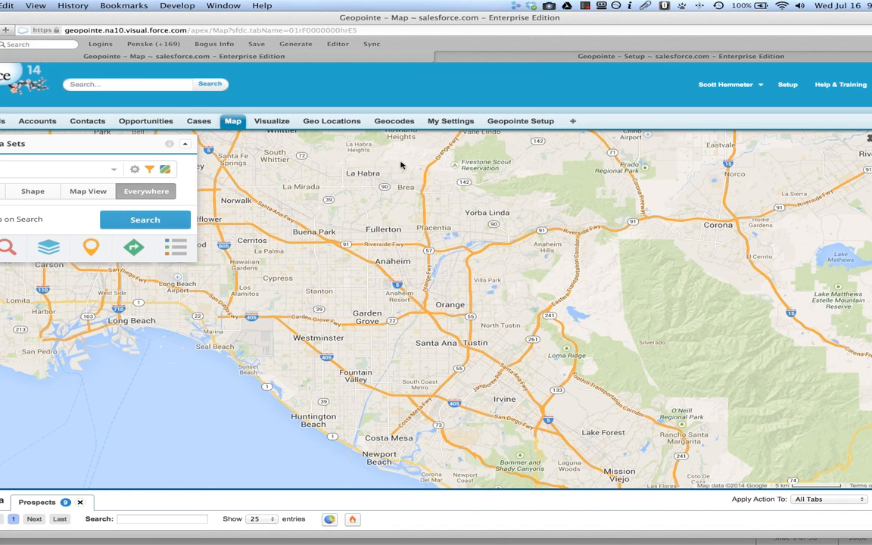
Activate the Change Owner list action in Geopointe Setup and open its user access settings
click(477, 55)
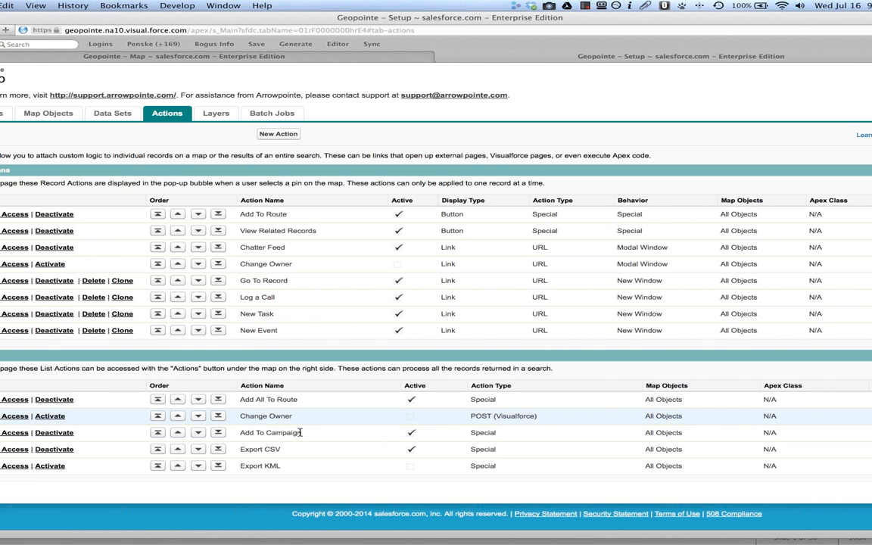
click(47, 417)
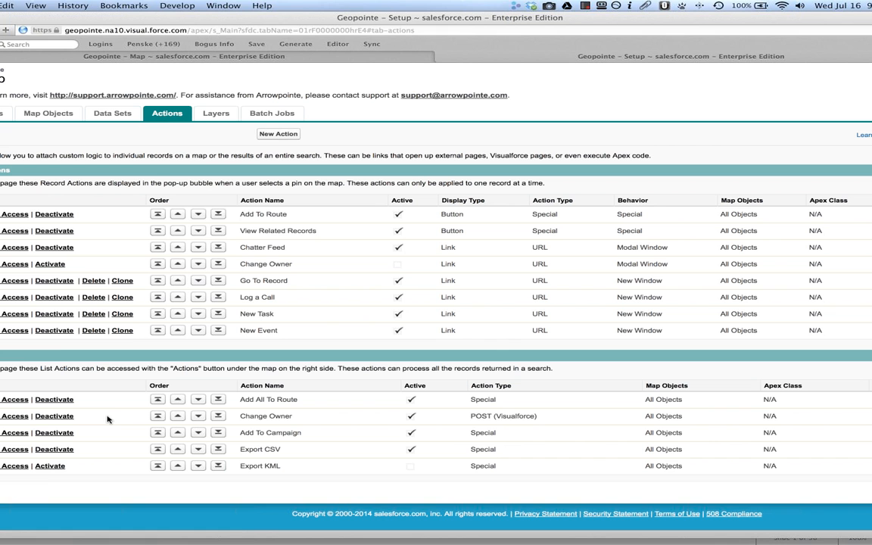
click(8, 417)
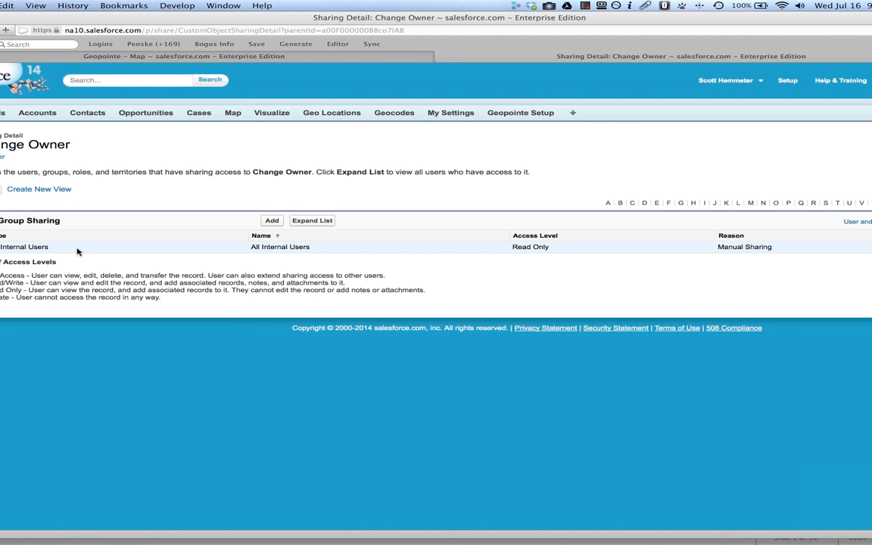
Grant three individual users Read Only access to the Change Owner action and remove the All Internal Users share
click(272, 221)
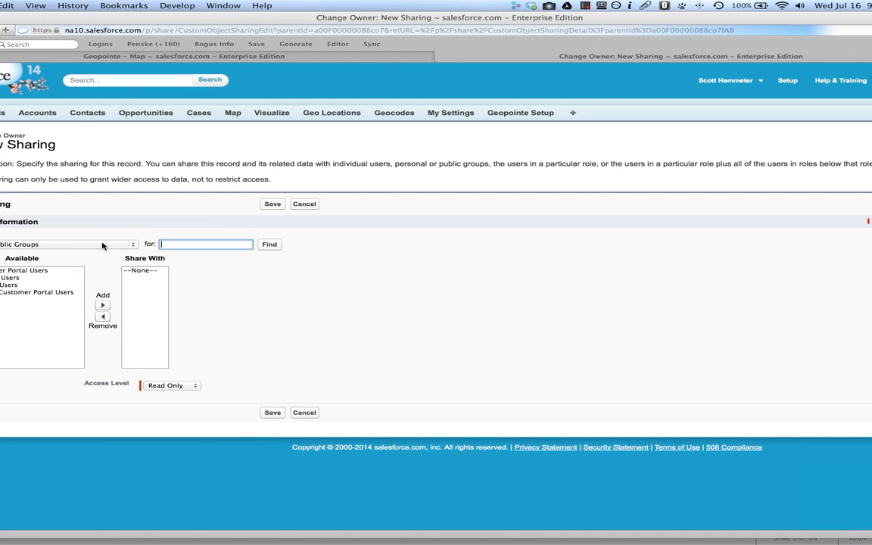
click(66, 245)
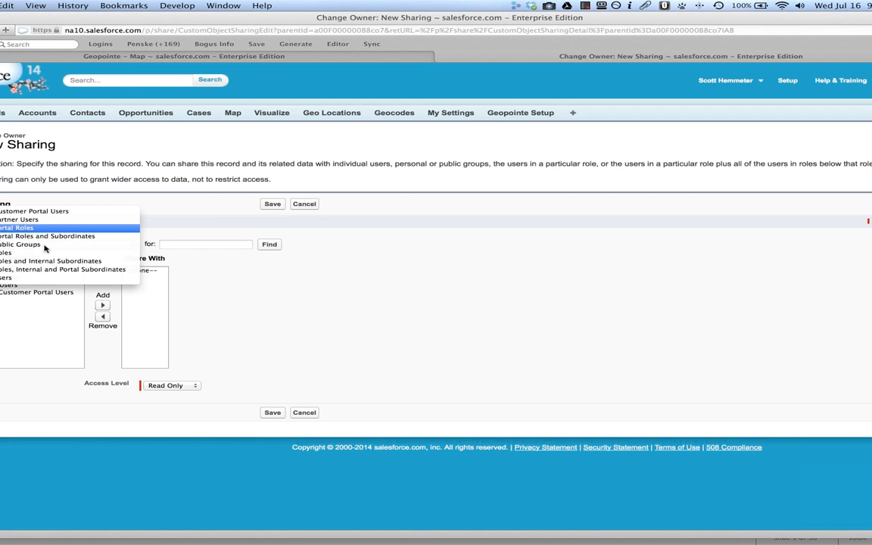
click(36, 281)
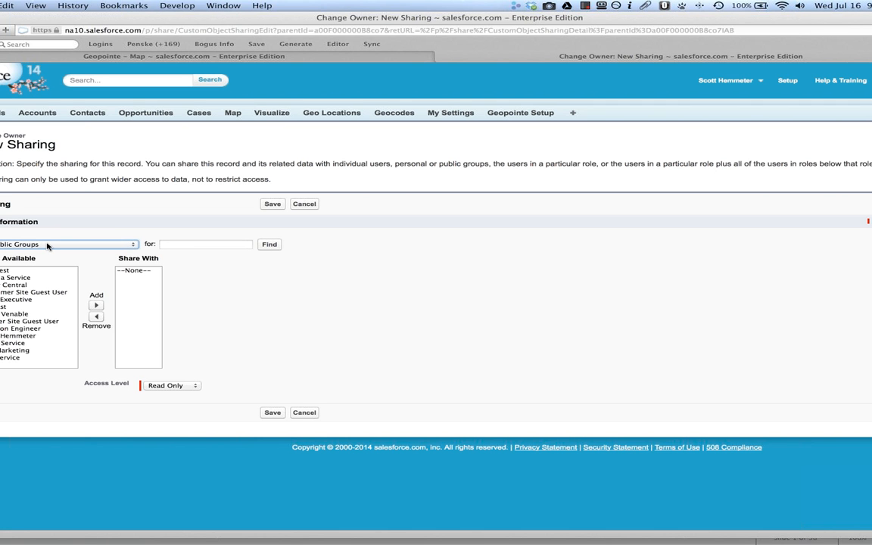
click(6, 313)
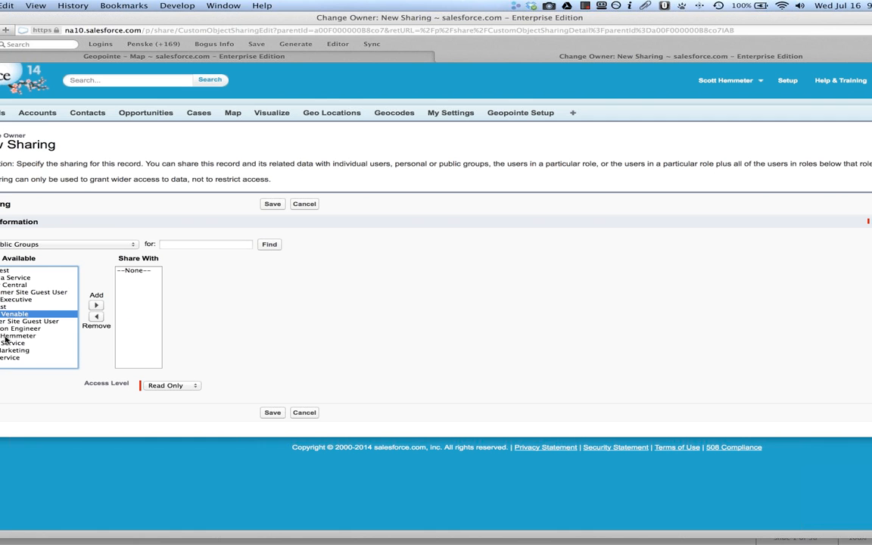
super+click(9, 343)
super+click(10, 350)
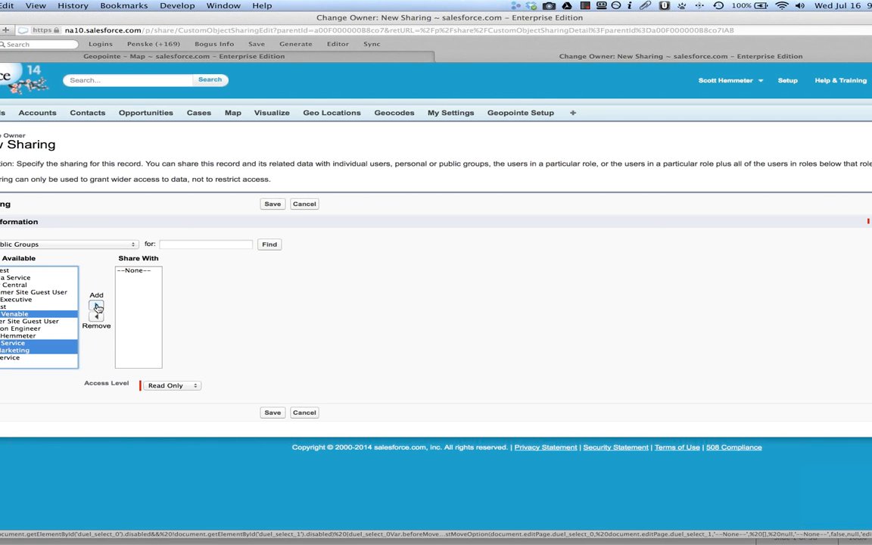
click(96, 305)
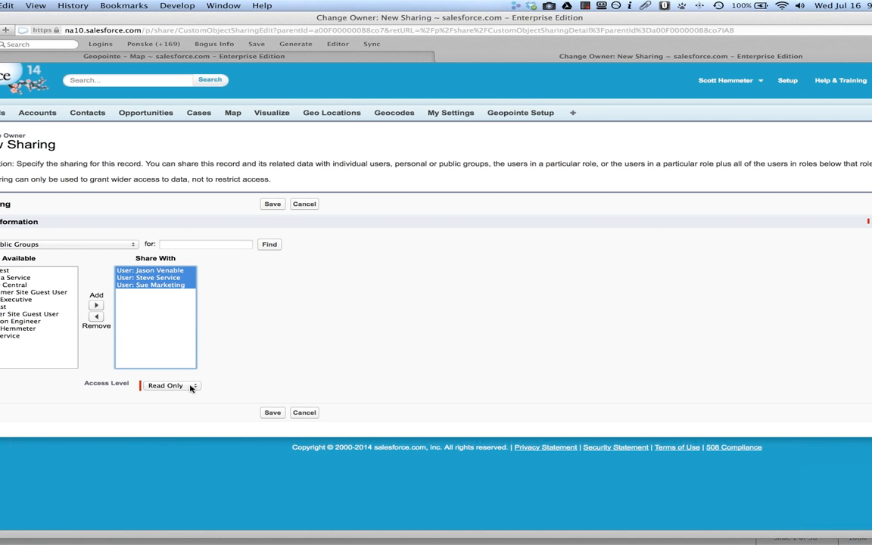
click(271, 206)
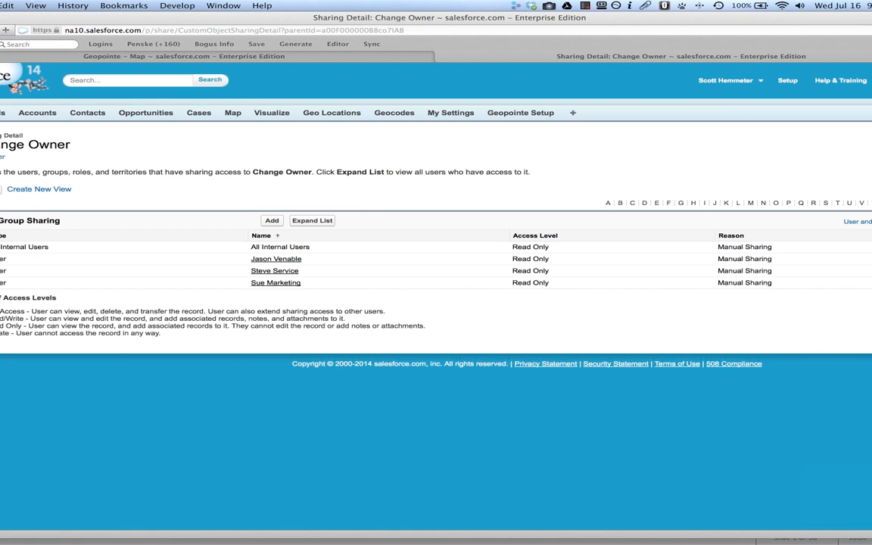
click(48, 249)
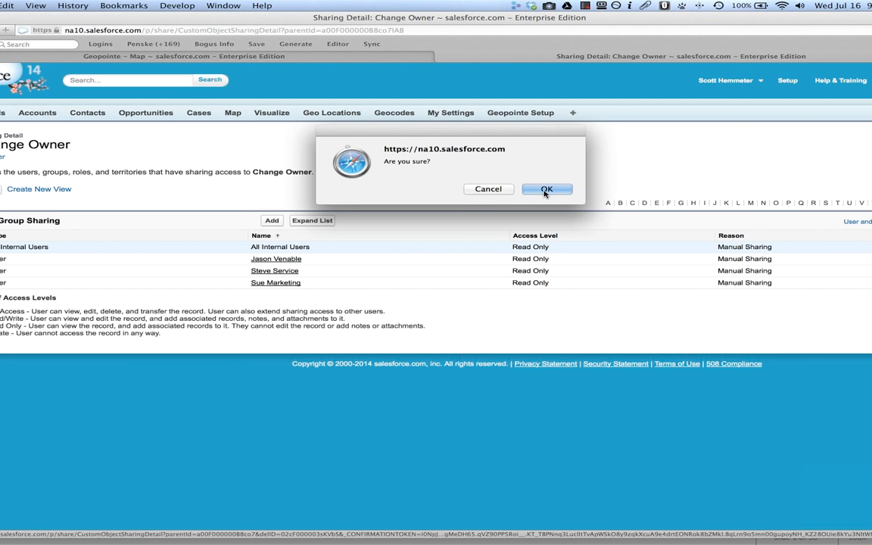
click(546, 190)
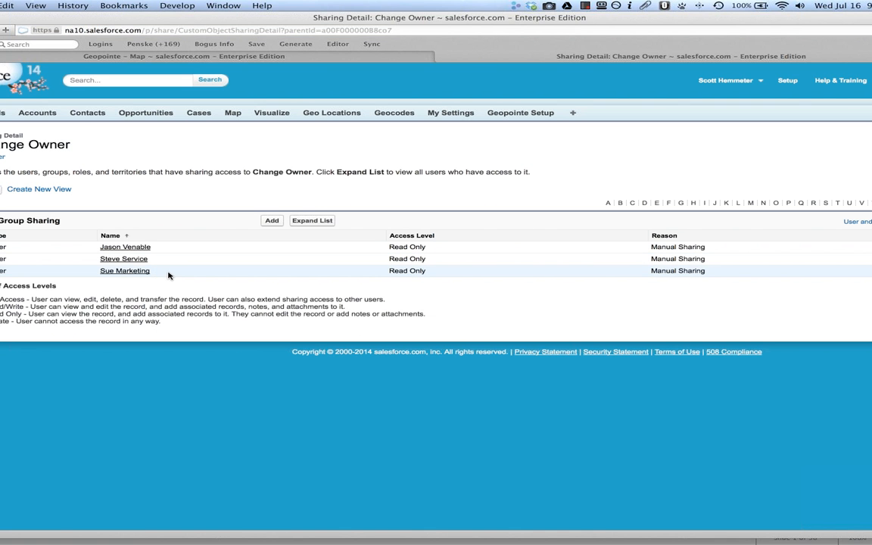
Share the Change Owner action with the signed-in administrator's own user at Read Only access
click(272, 220)
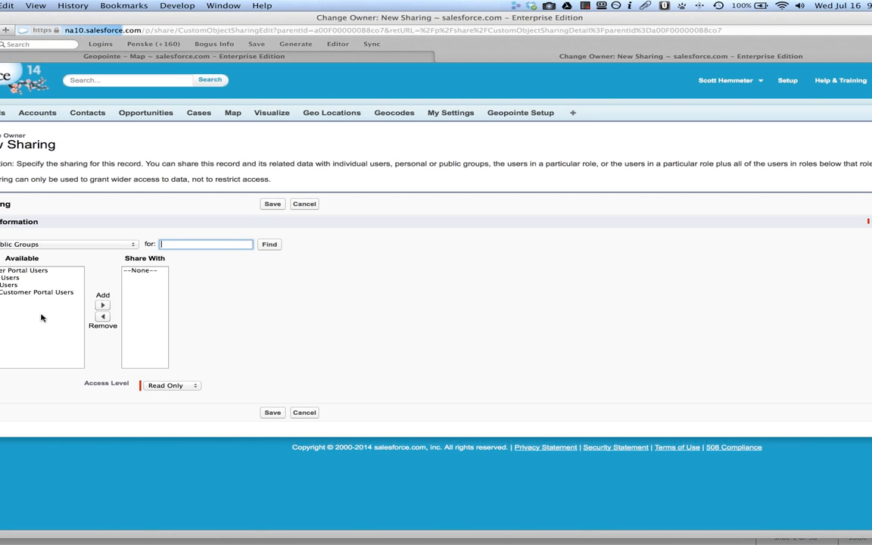
click(14, 244)
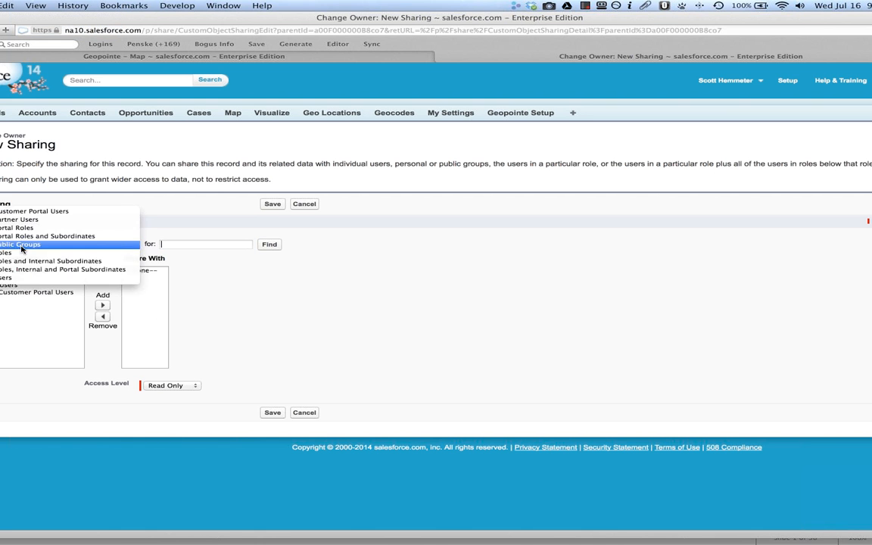
click(14, 292)
click(2, 336)
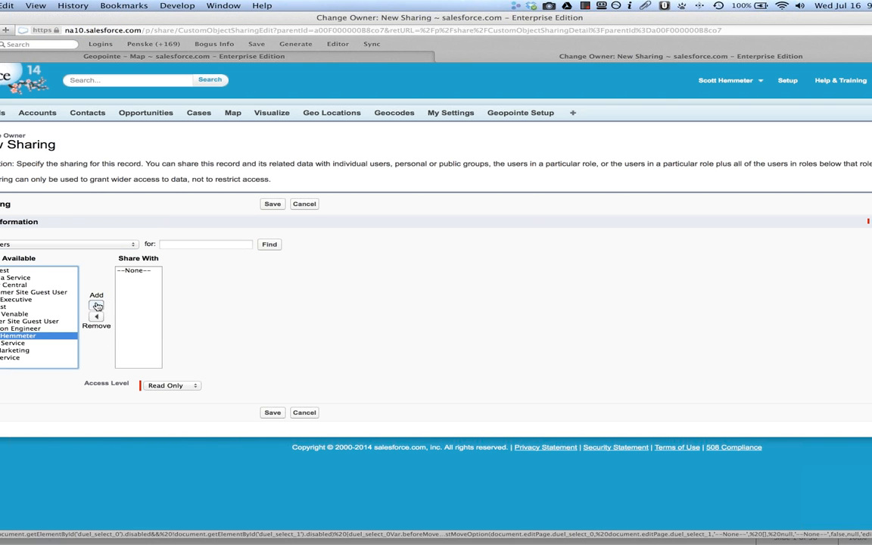
click(97, 305)
click(272, 204)
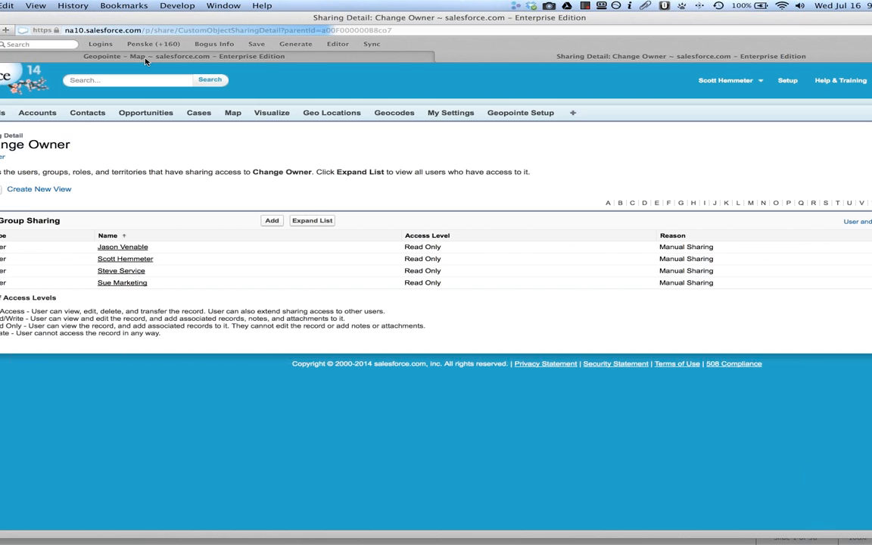
Reload the Geopointe map, plot the Prospects everywhere and check the Change Owner action on the plotted records without reassigning them
click(136, 57)
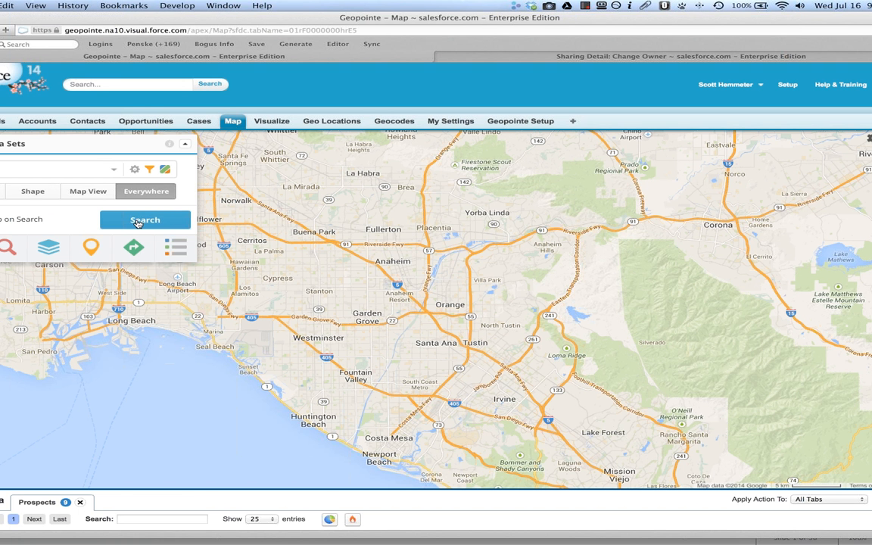
click(231, 120)
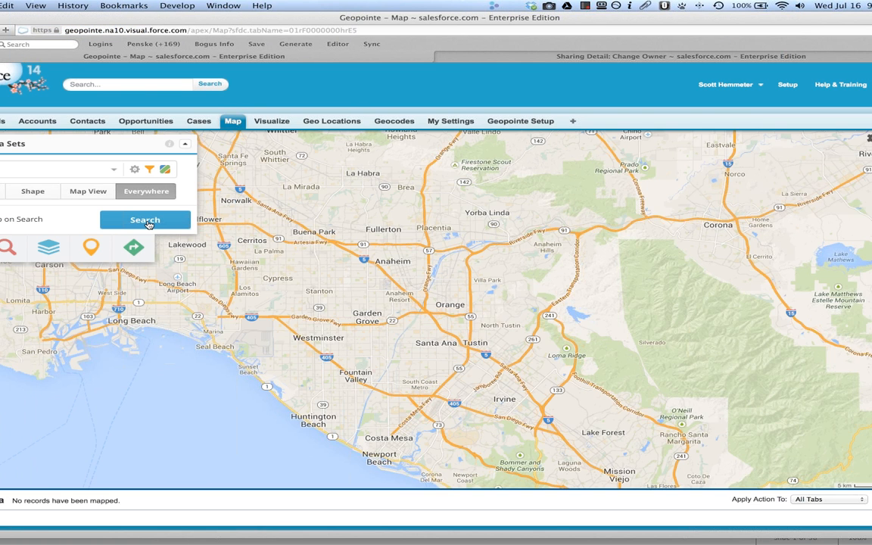
click(155, 221)
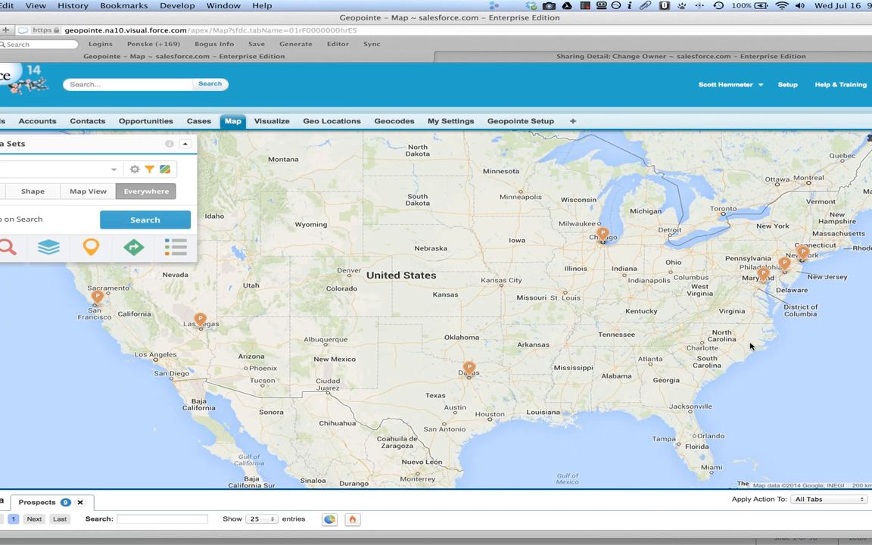
drag(754, 343, 642, 364)
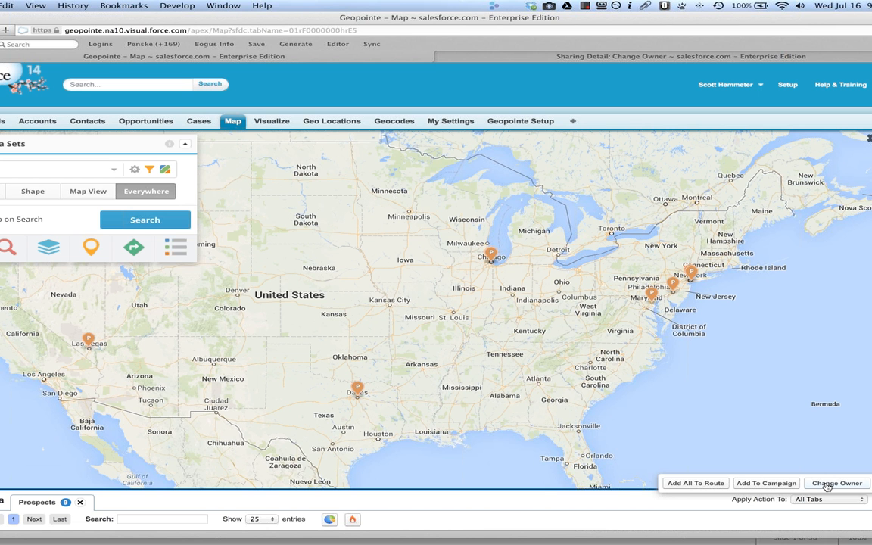
click(828, 484)
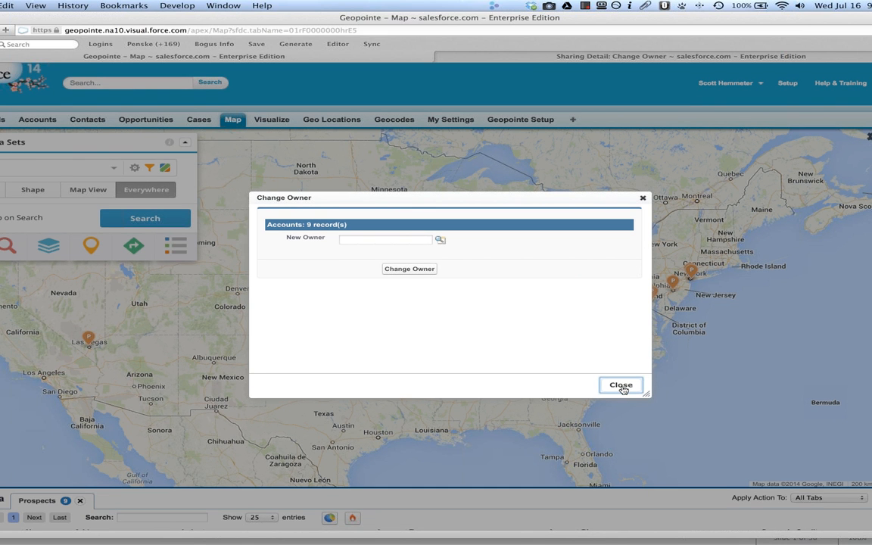
click(623, 389)
Switch to the presentation, advance to the requirement about filtering by Regions and return to the browser
key(super+Tab)
key(Right)
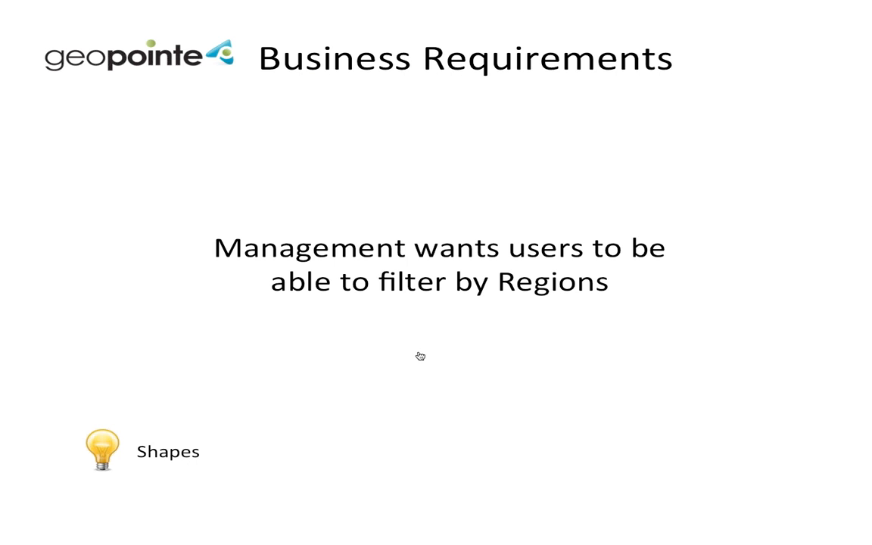
key(super+Tab)
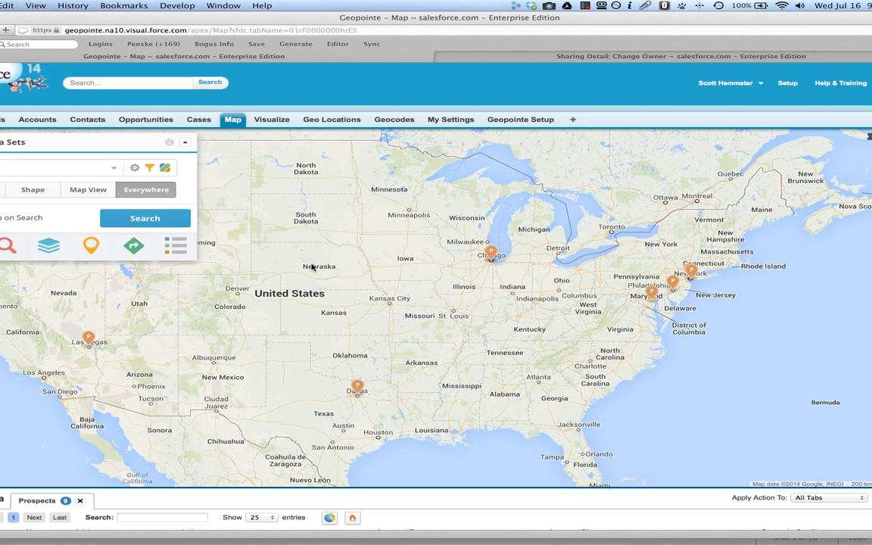
Set the search area to Shape and draw a closed polygon around the northeastern United States, extending over eastern Canada
click(28, 194)
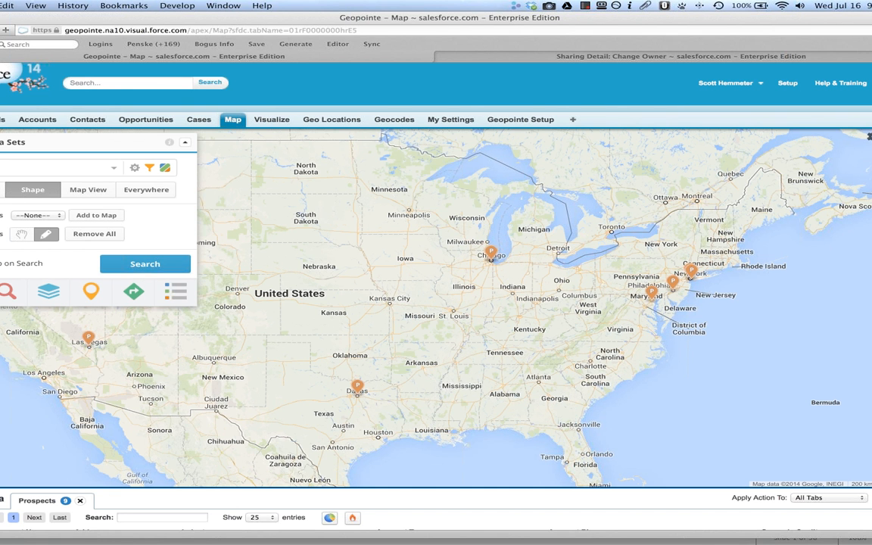
click(55, 238)
click(596, 250)
click(598, 326)
click(711, 327)
click(781, 256)
click(871, 237)
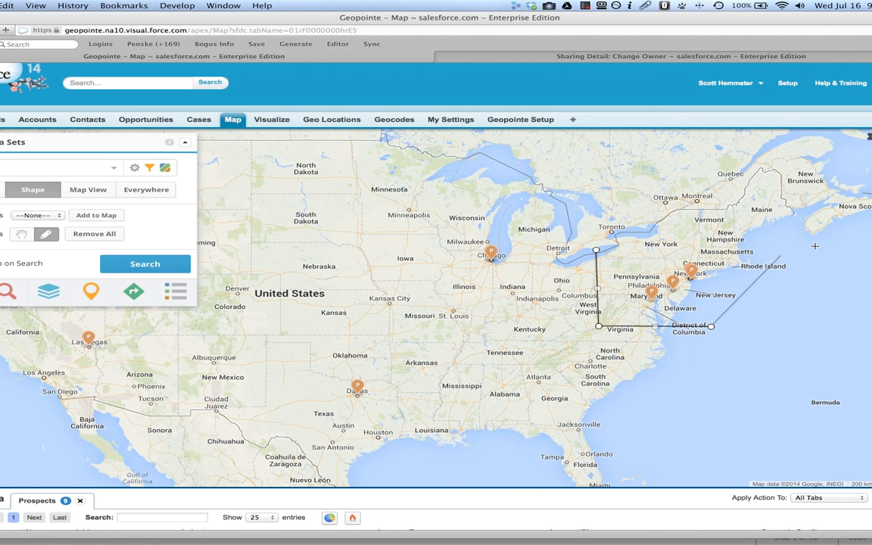
click(824, 133)
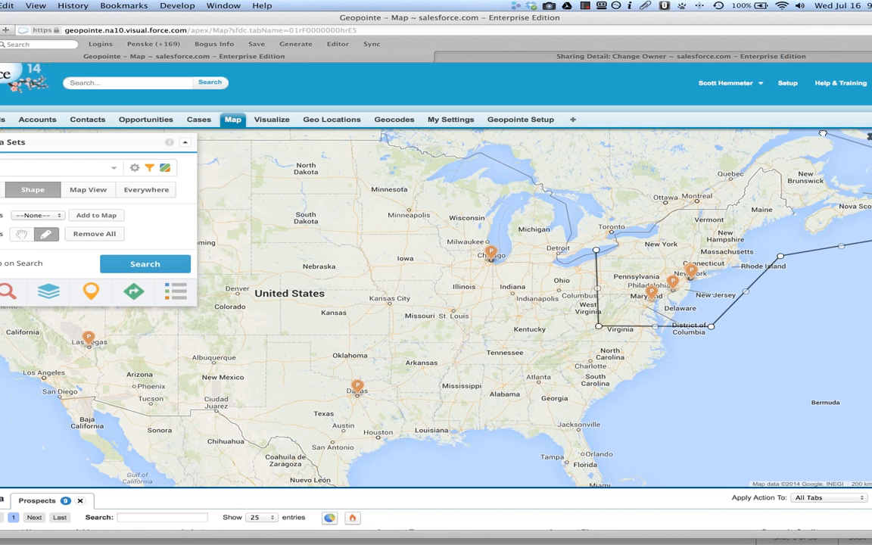
click(725, 165)
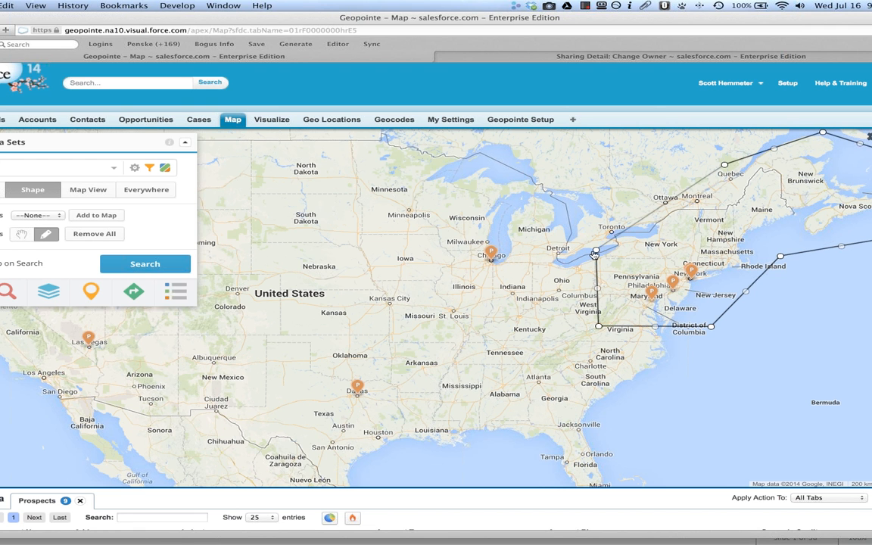
click(597, 249)
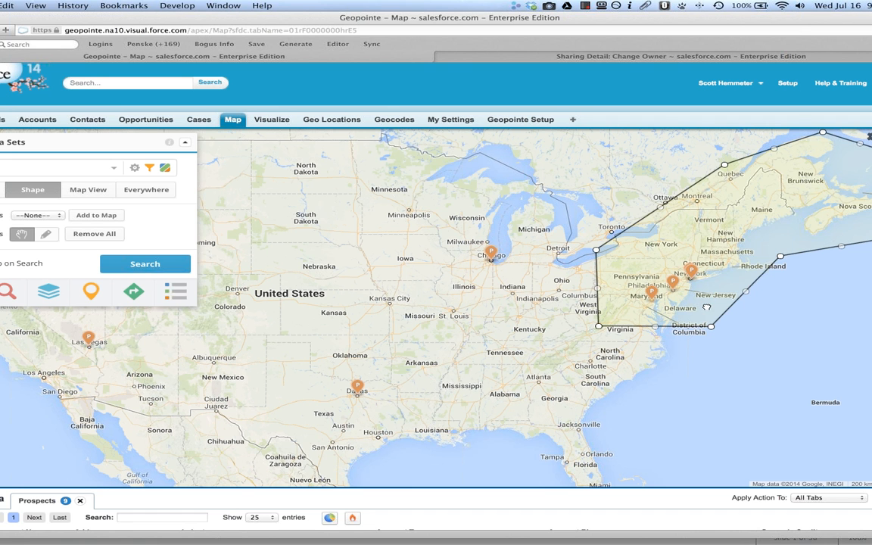
Give the northeastern polygon a semi-transparent olive-yellow fill and save the shape as "NE Region"
click(707, 302)
click(710, 242)
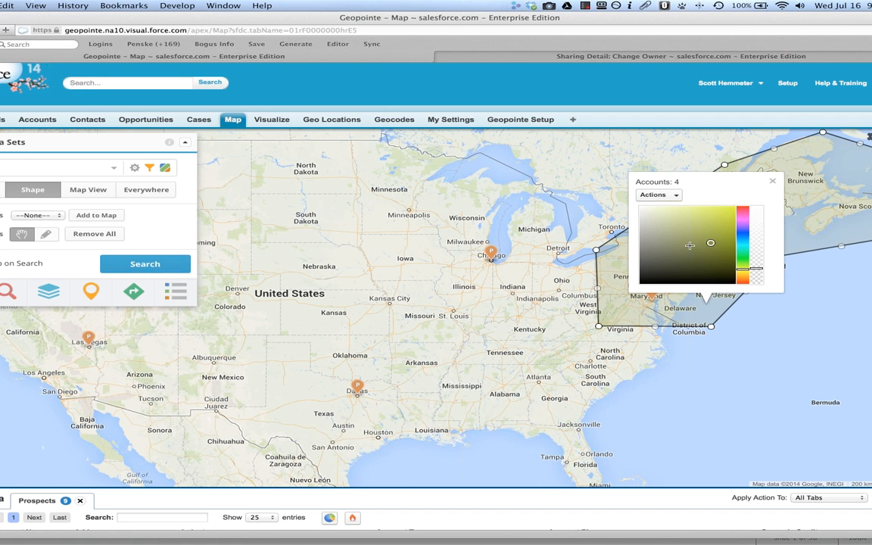
mouse_move(758, 265)
mouse_down()
mouse_move(759, 250)
mouse_move(759, 272)
mouse_up()
click(659, 194)
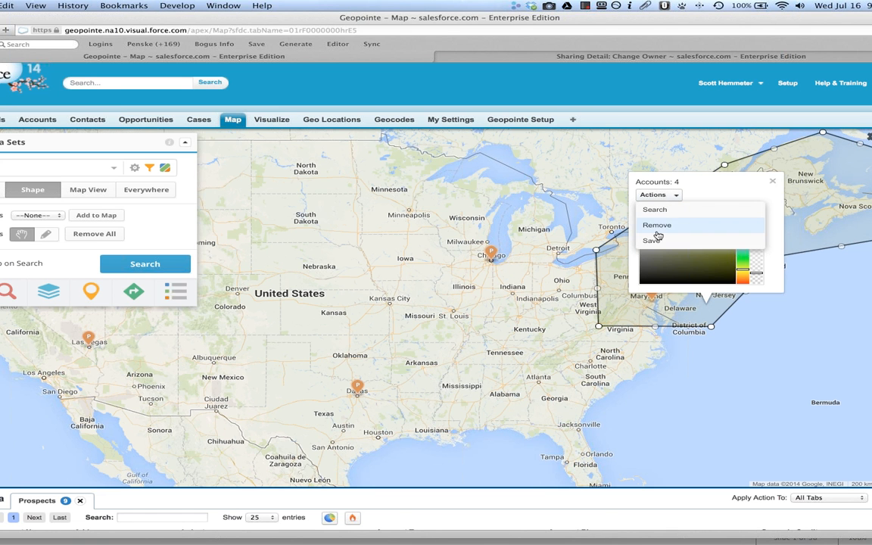
click(652, 241)
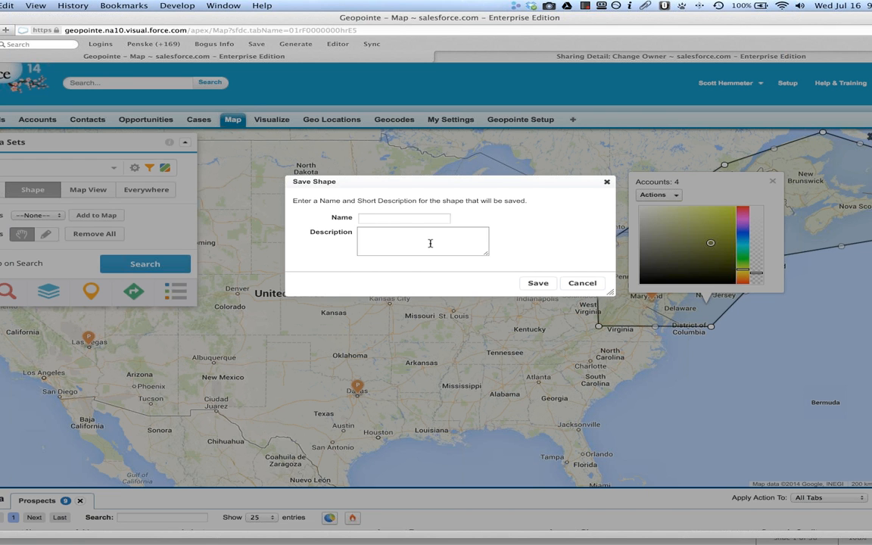
text(NE Region)
click(537, 285)
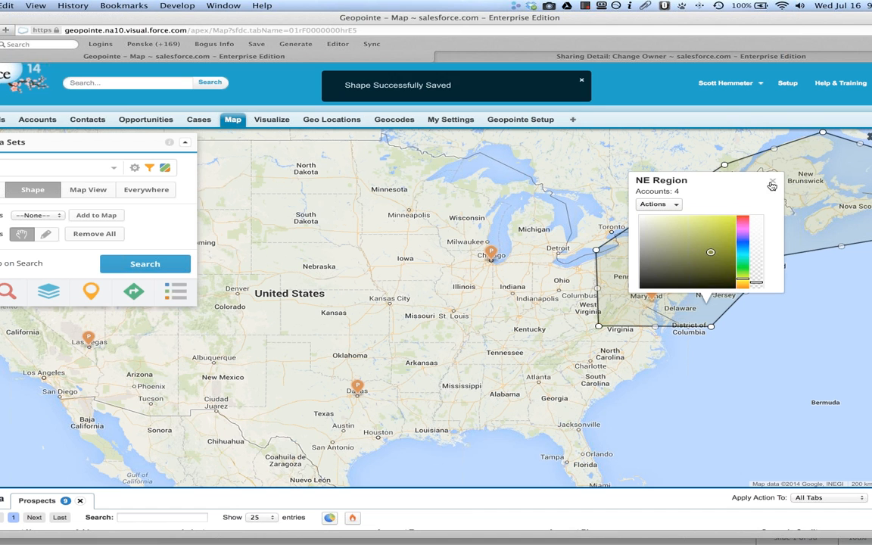
Search for Prospects within the NE Region shape and look over the shape's available actions
click(669, 206)
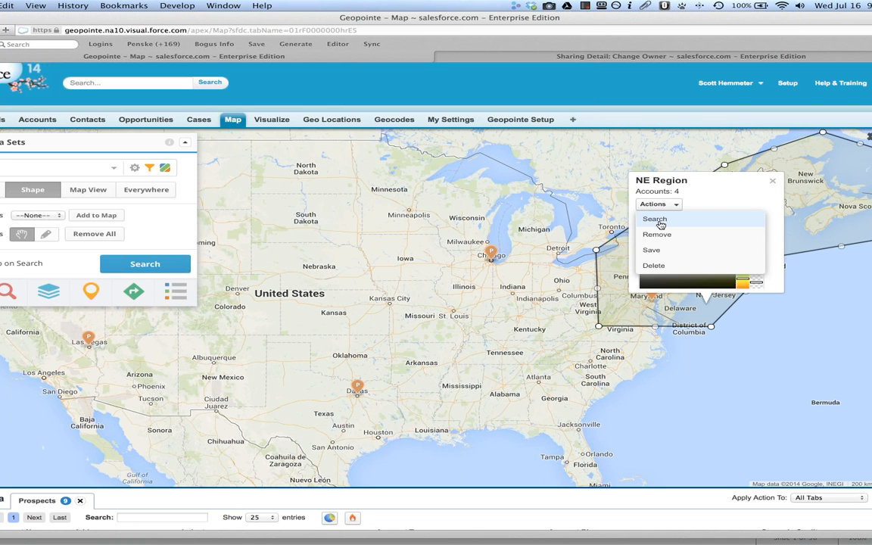
click(656, 220)
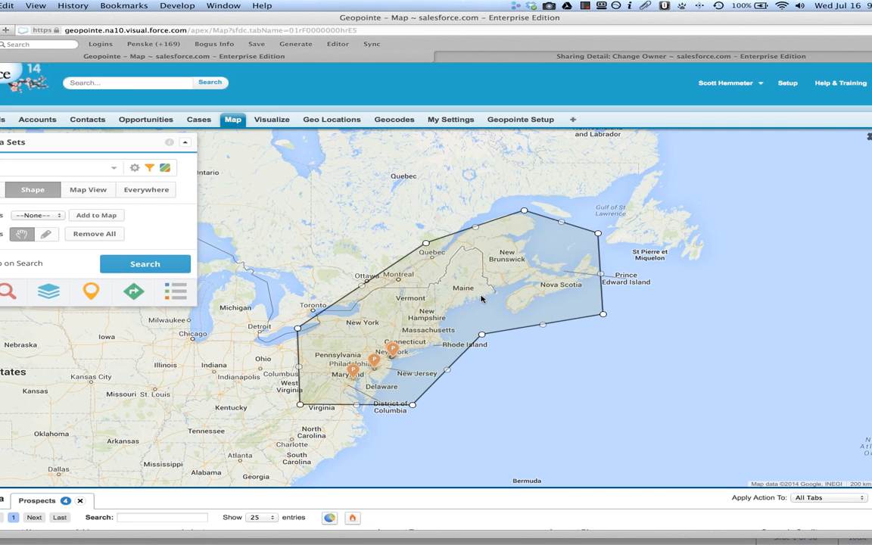
click(435, 270)
click(444, 186)
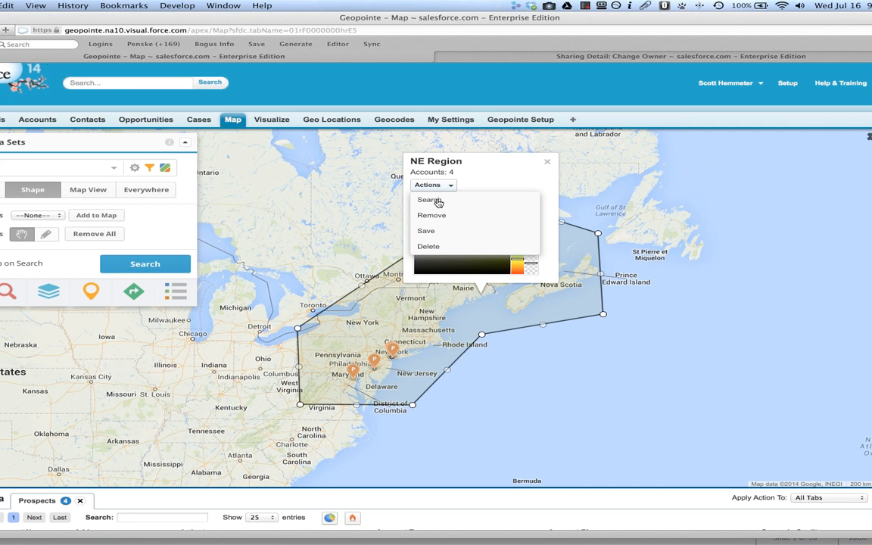
click(503, 176)
click(547, 164)
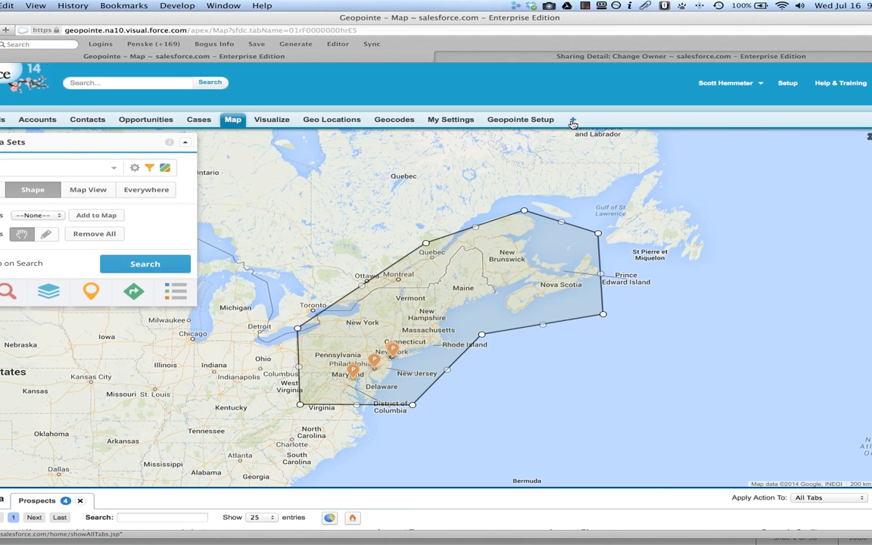
Open the All Tabs page in a new browser tab and bring the Shapes entry into view
right_click(574, 121)
click(576, 126)
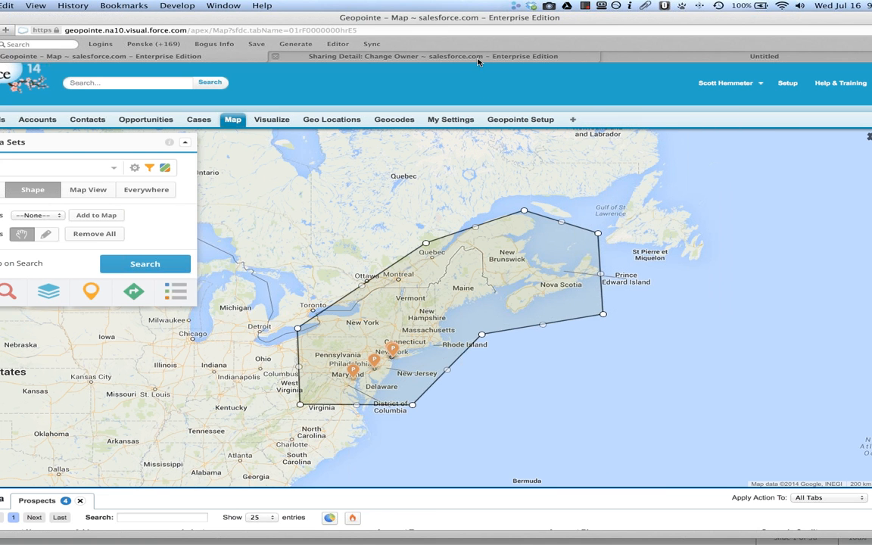
click(657, 57)
scroll(640, 303, down, 3)
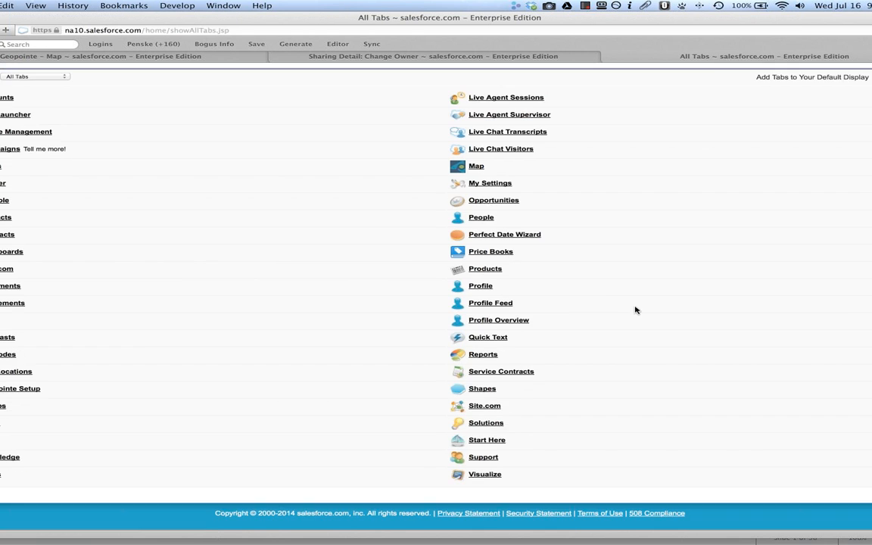
Share the NE Region shape record with the All Internal Users public group at Read Only access
click(482, 390)
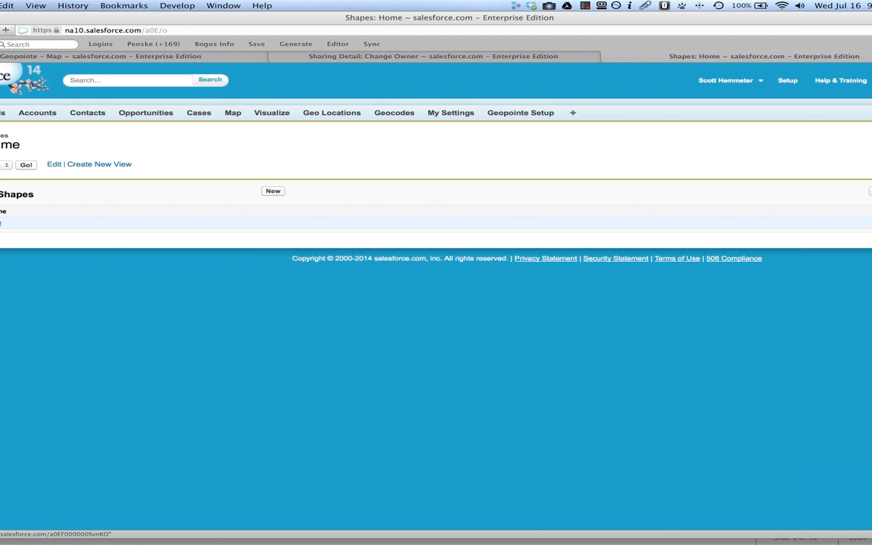
click(2, 222)
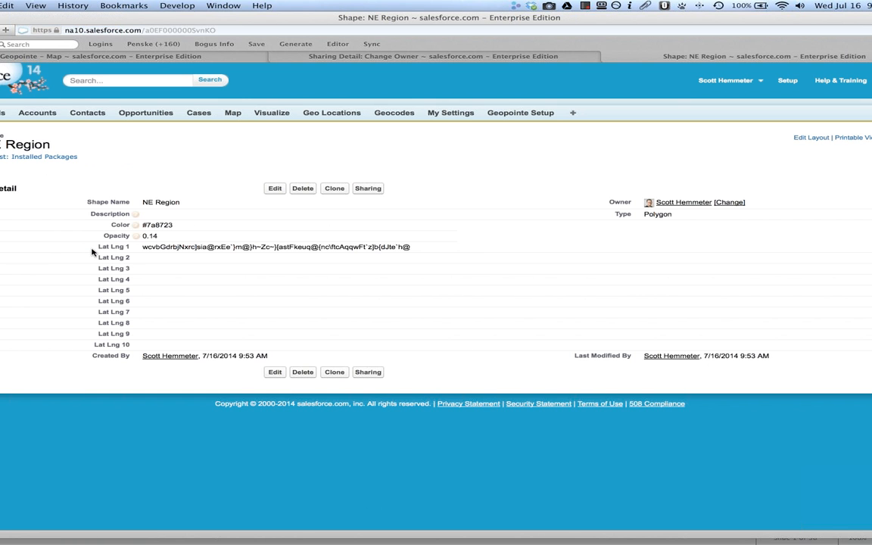
click(368, 188)
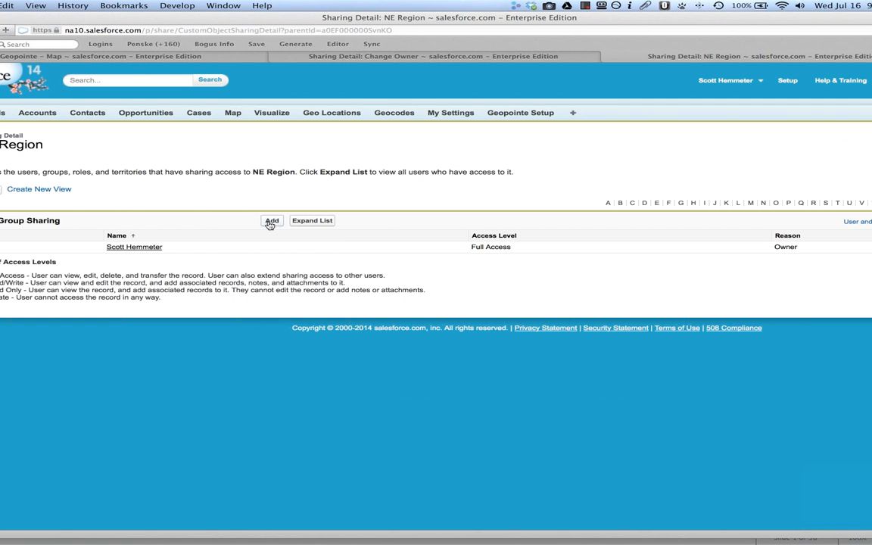
click(272, 222)
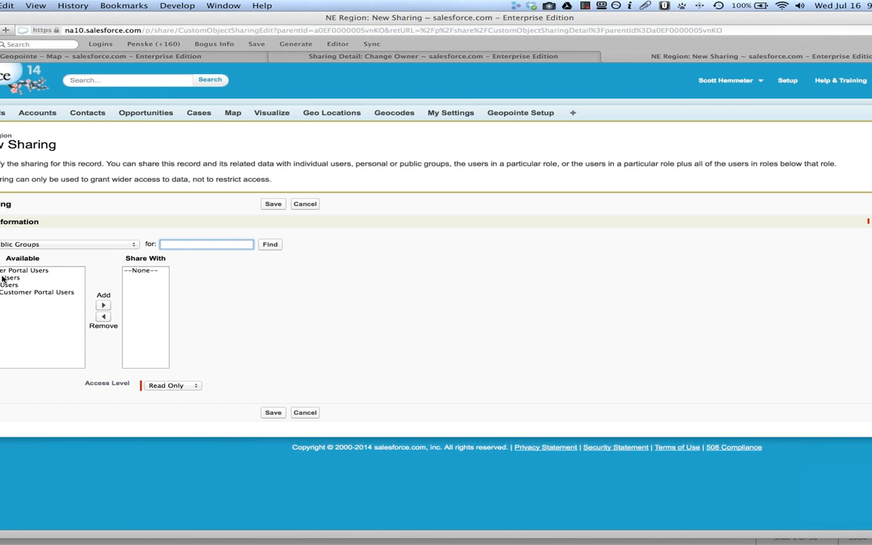
click(5, 278)
click(103, 306)
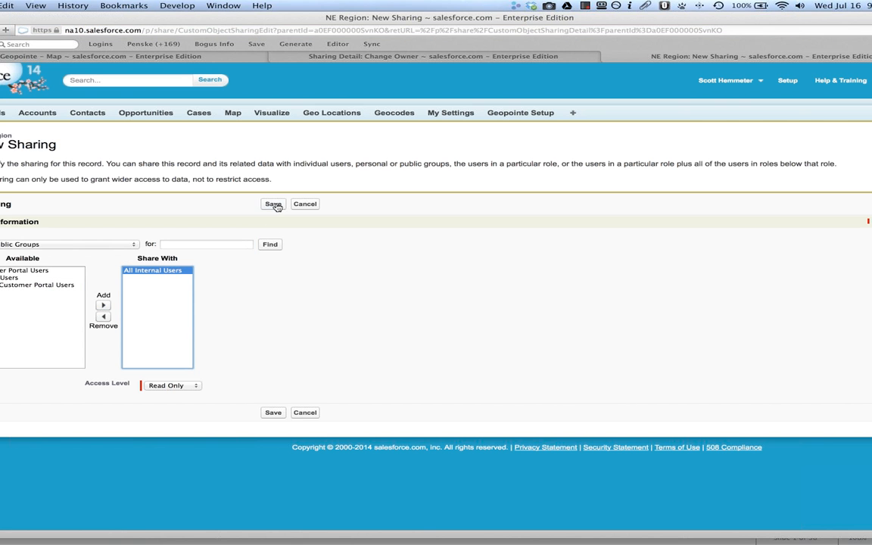
click(274, 205)
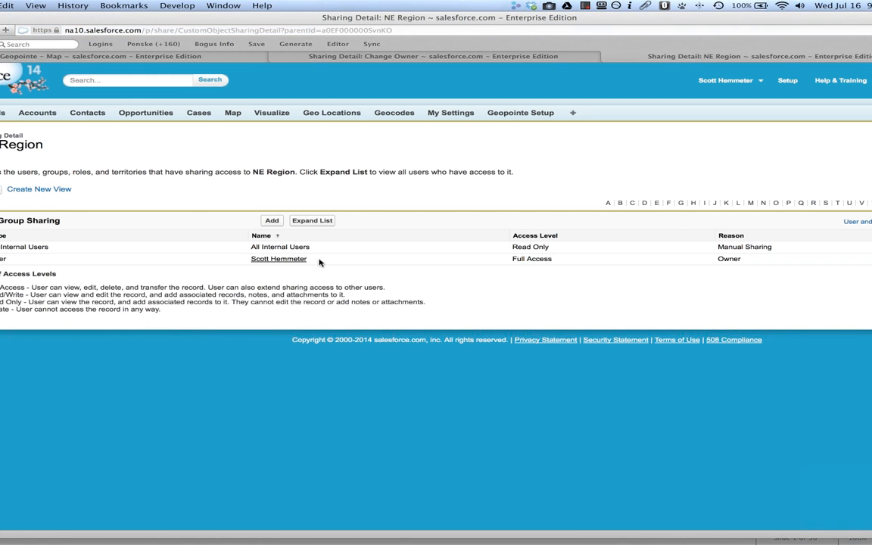
Reload the Geopointe map and add the saved NE Region shape to it
click(155, 58)
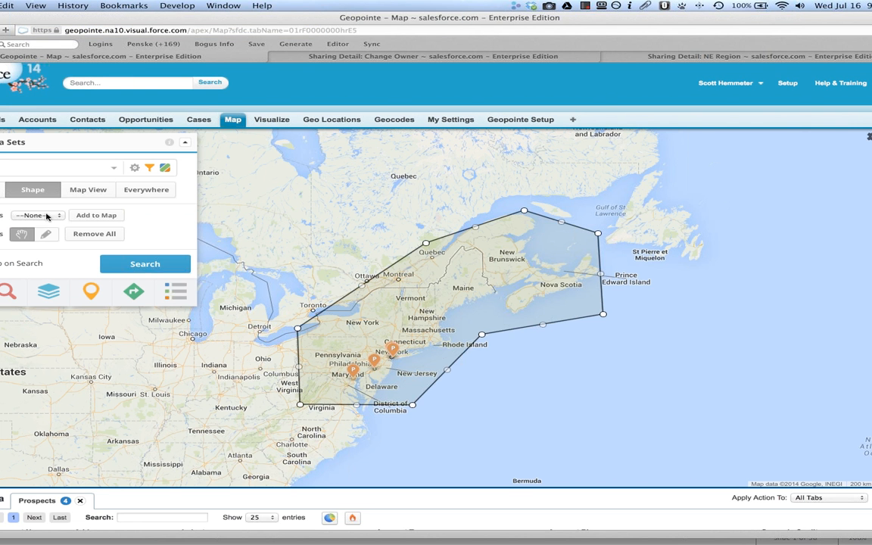
click(47, 216)
click(232, 121)
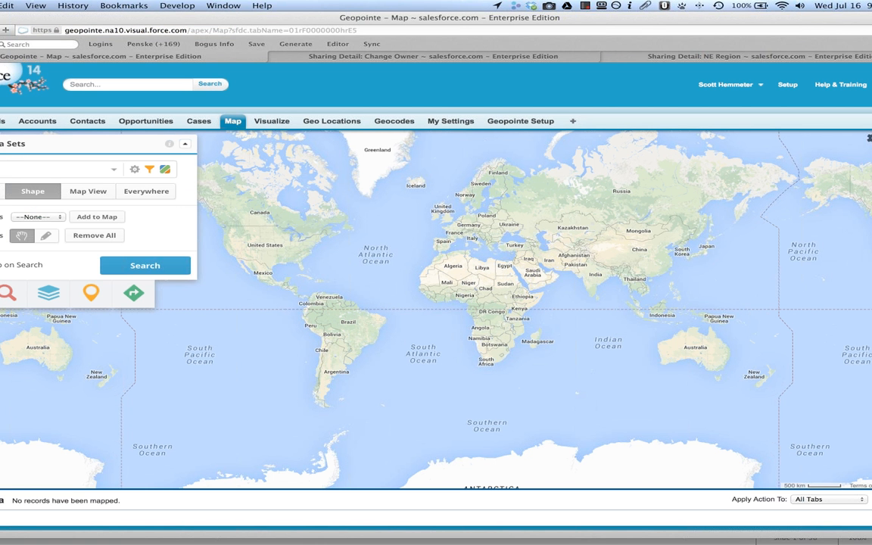
click(38, 217)
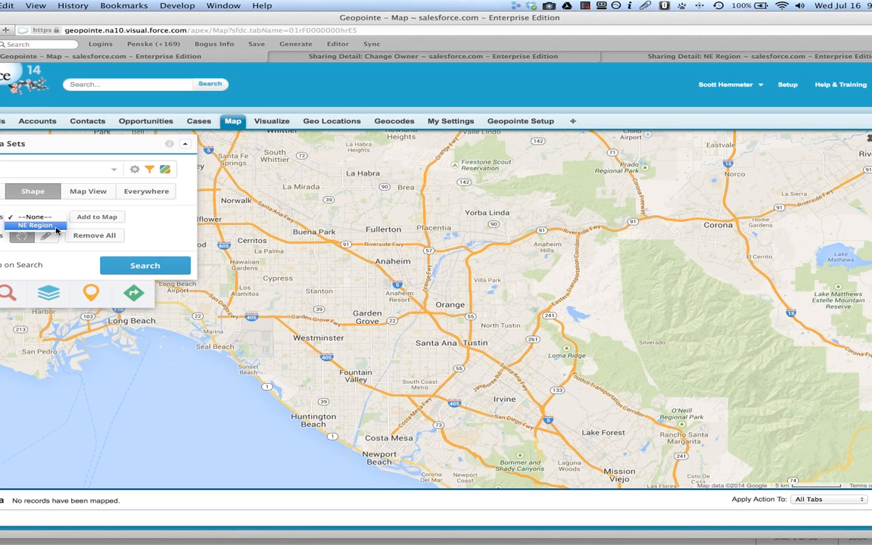
click(46, 225)
click(106, 220)
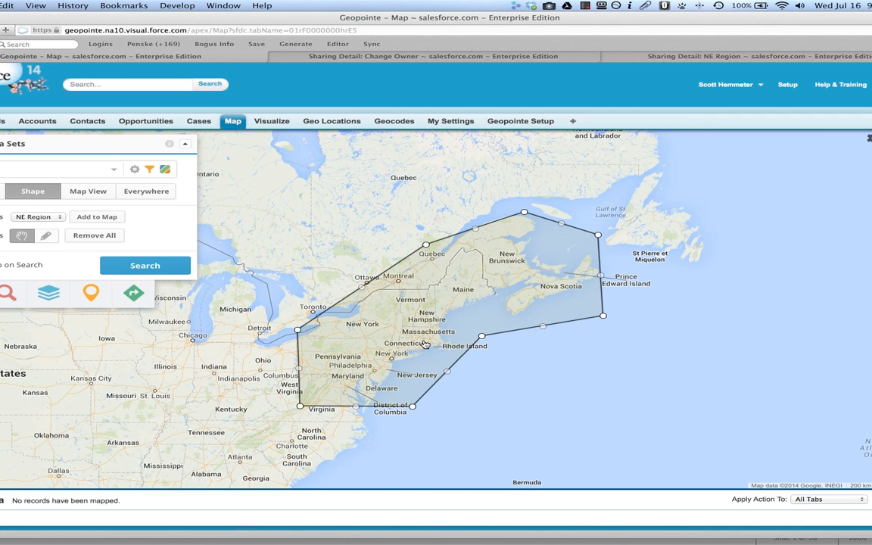
Switch to the PowerPoint presentation, advance to the Drought Monitor requirement and copy its KML File web address
key(super+Tab)
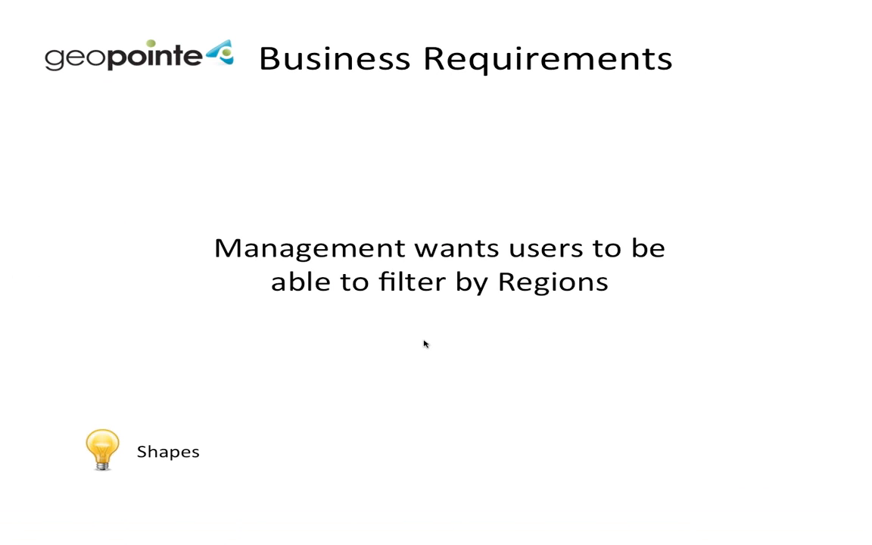
key(Right)
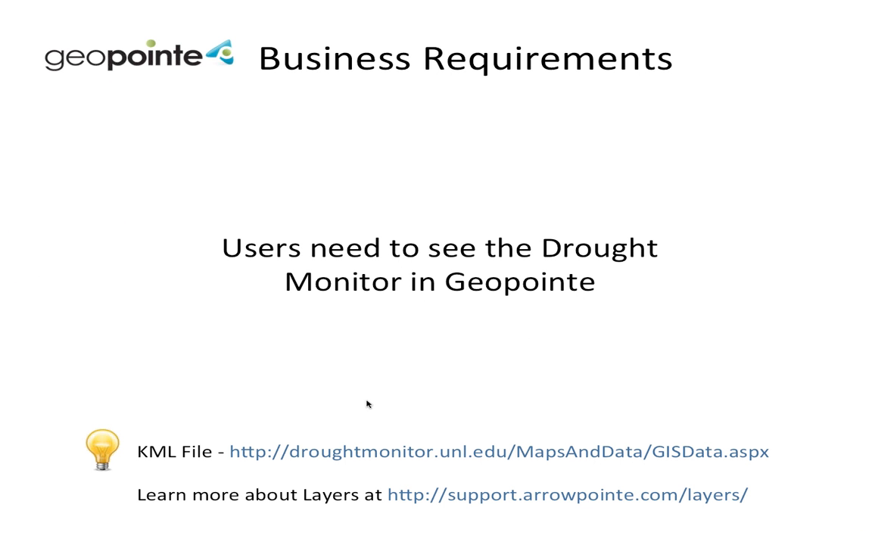
key(Escape)
click(437, 409)
drag(438, 410, 716, 407)
key(super+c)
click(438, 343)
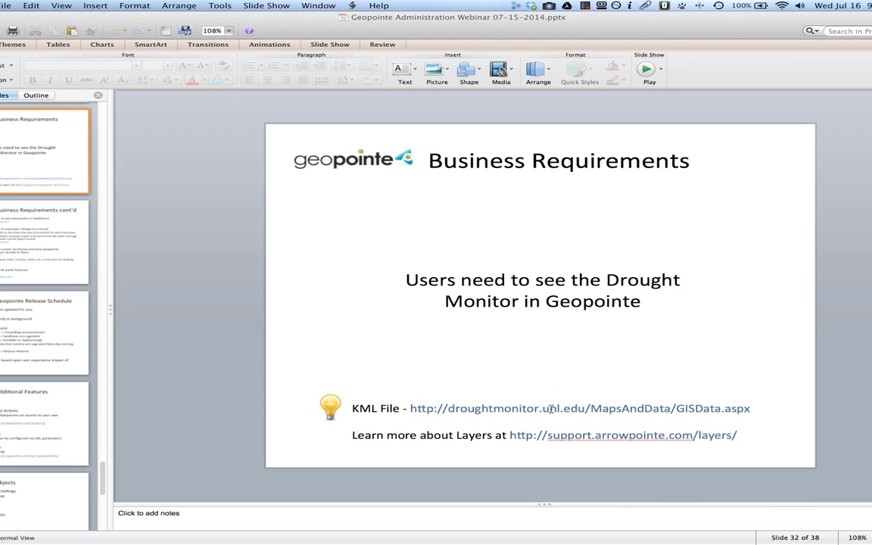
key(super+Tab)
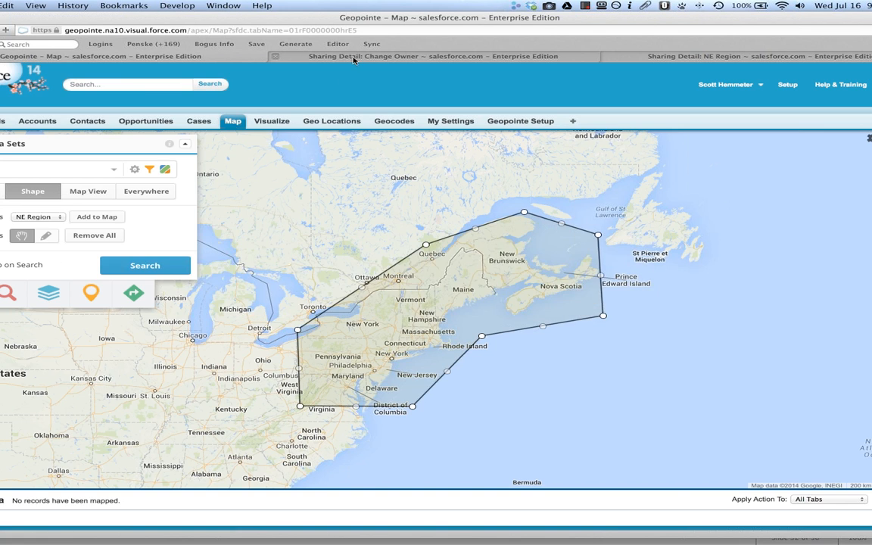
click(318, 56)
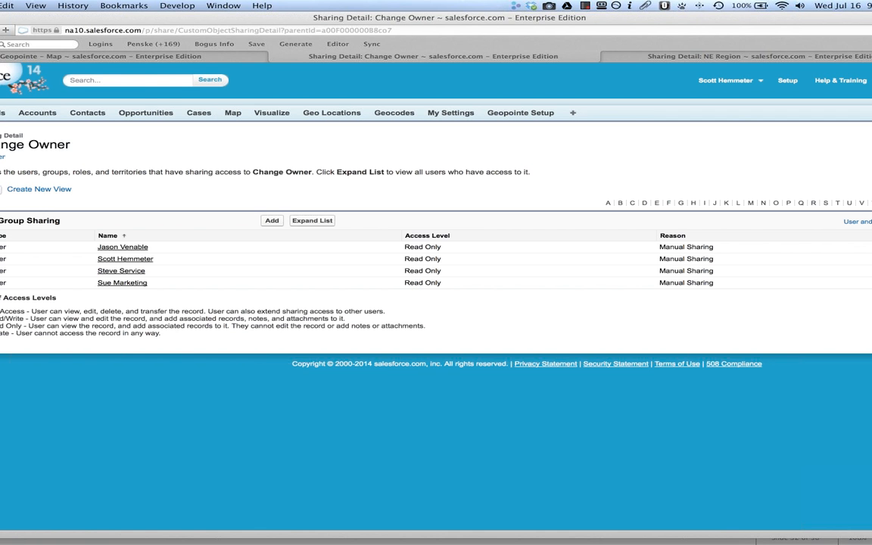
click(1, 31)
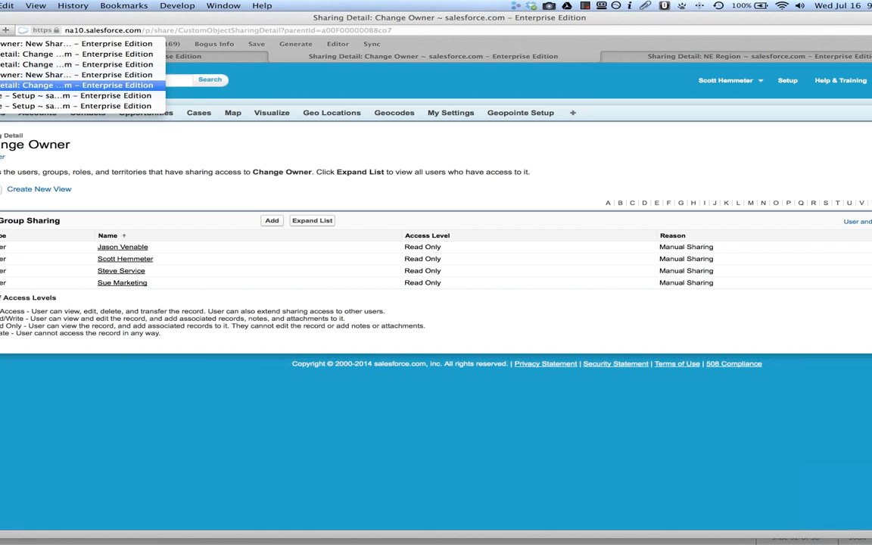
click(76, 95)
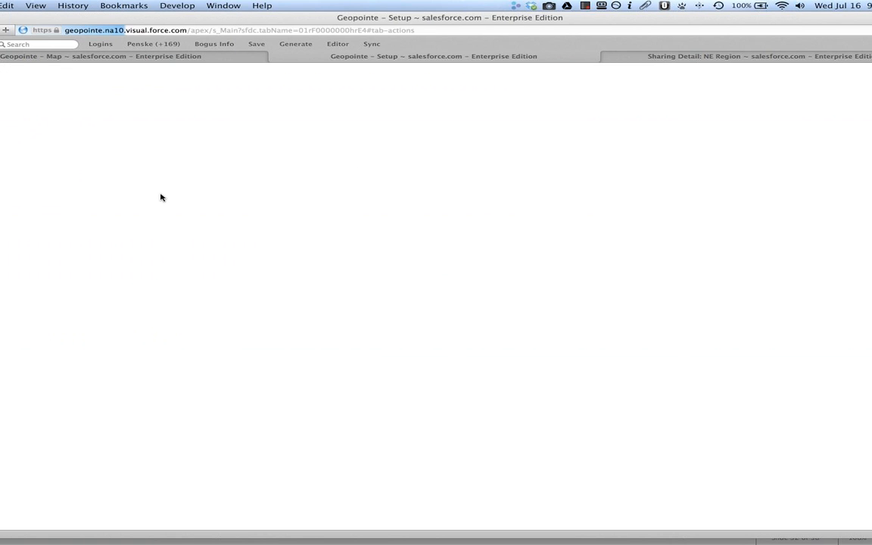
click(206, 111)
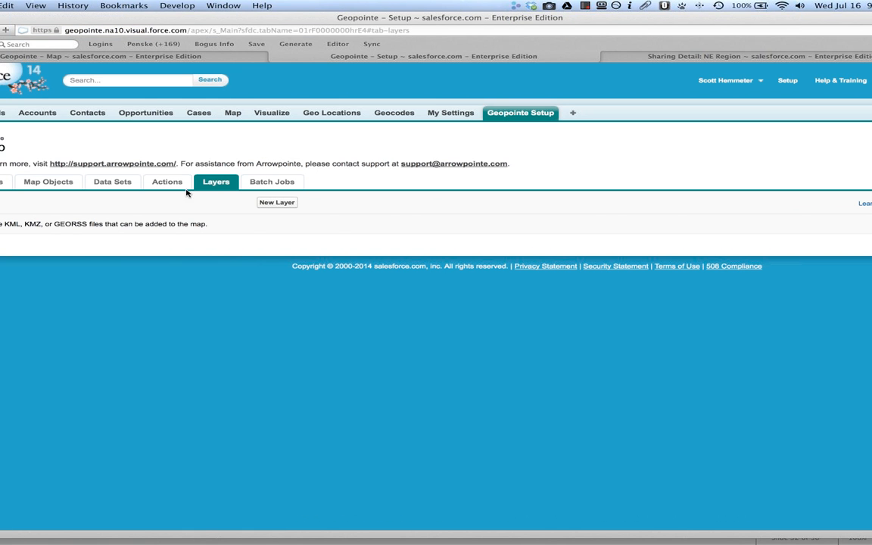
click(279, 203)
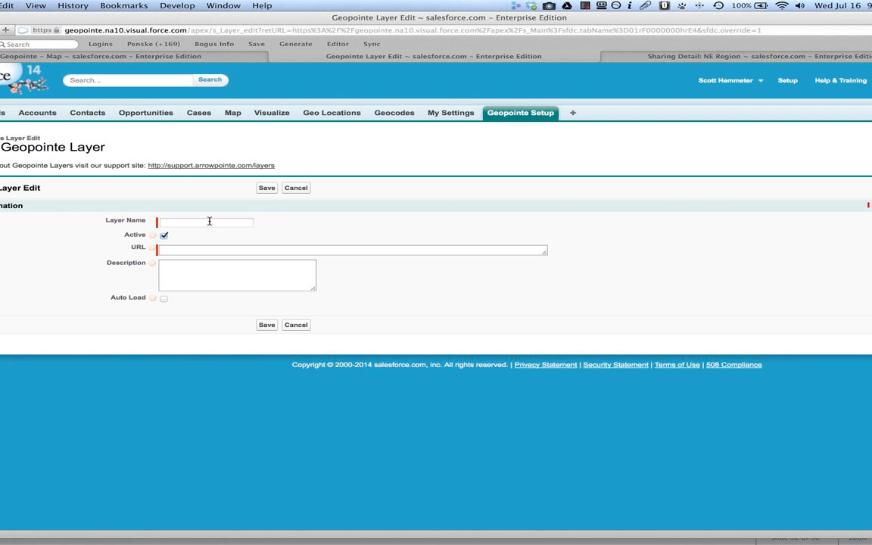
click(196, 248)
key(super+v)
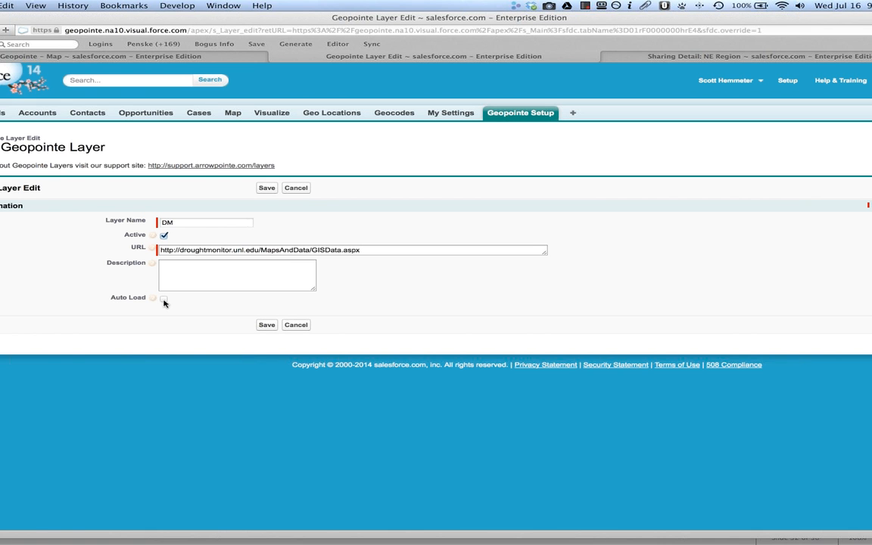
click(266, 188)
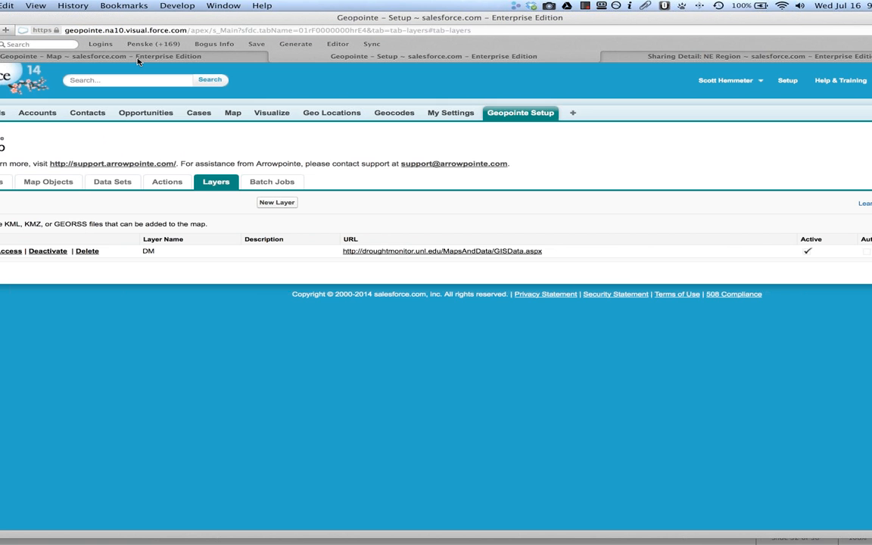
Try to show the DM layer on a freshly reloaded Geopointe map
click(137, 59)
click(236, 124)
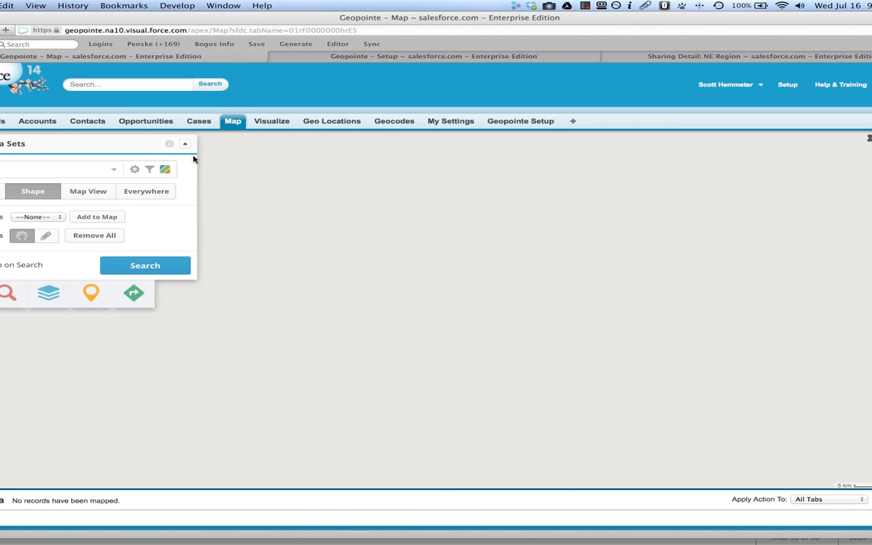
click(48, 291)
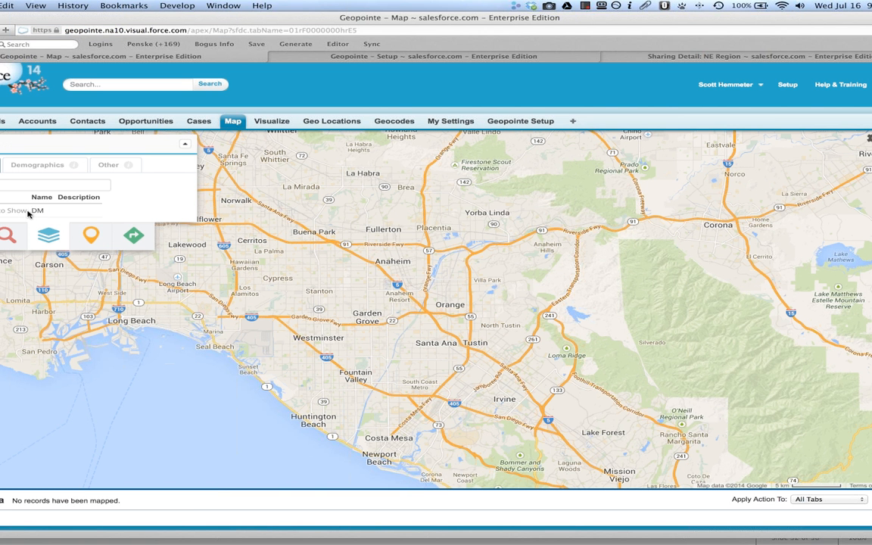
click(3, 211)
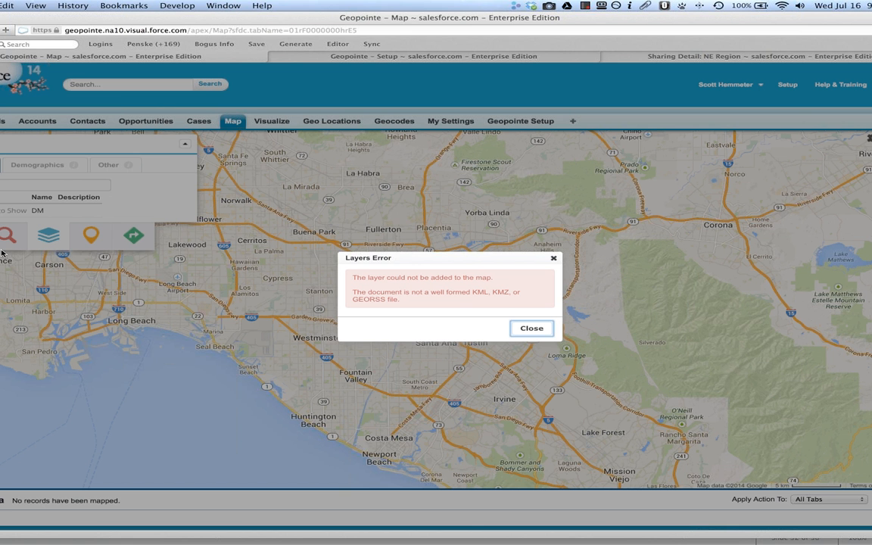
click(533, 331)
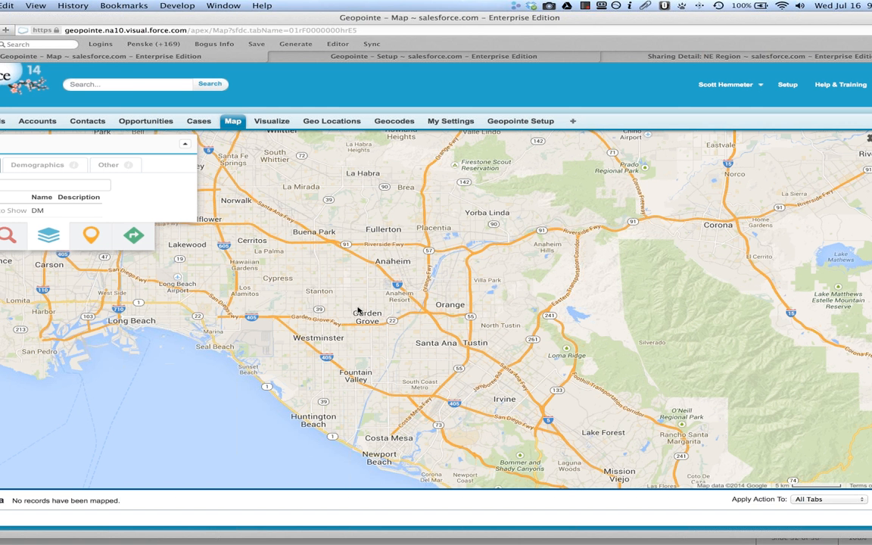
Replace the DM layer's URL with the other droughtmonitor.unl.edu address, the fifth entry in the clipboard history, and save the layer
key(super+Tab)
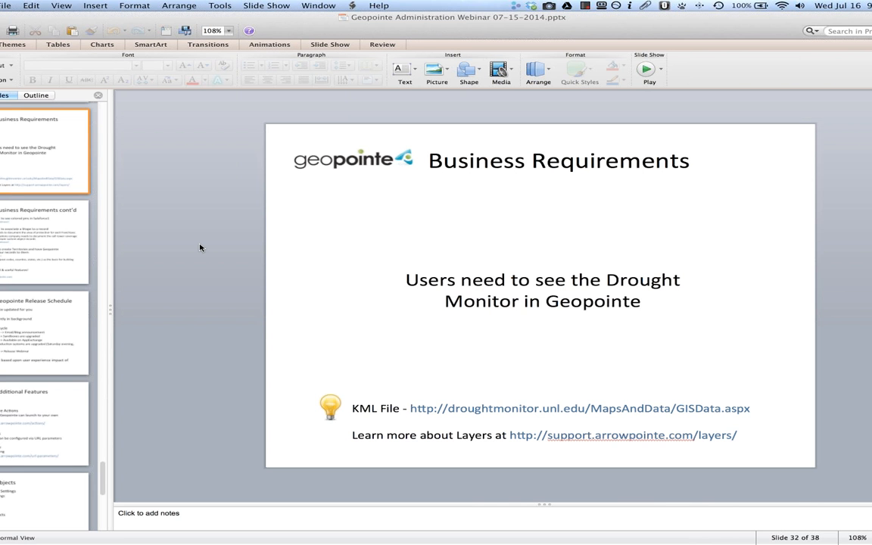
key(super+Tab)
click(324, 57)
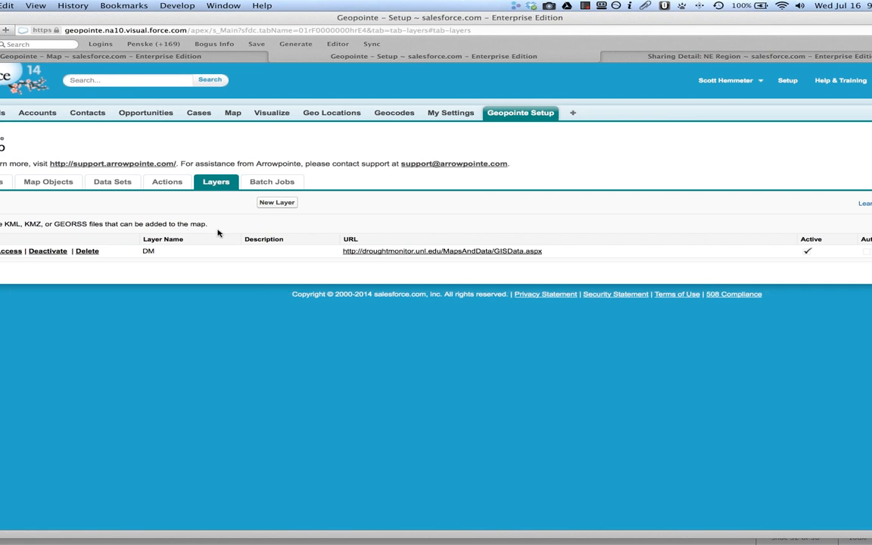
click(0, 250)
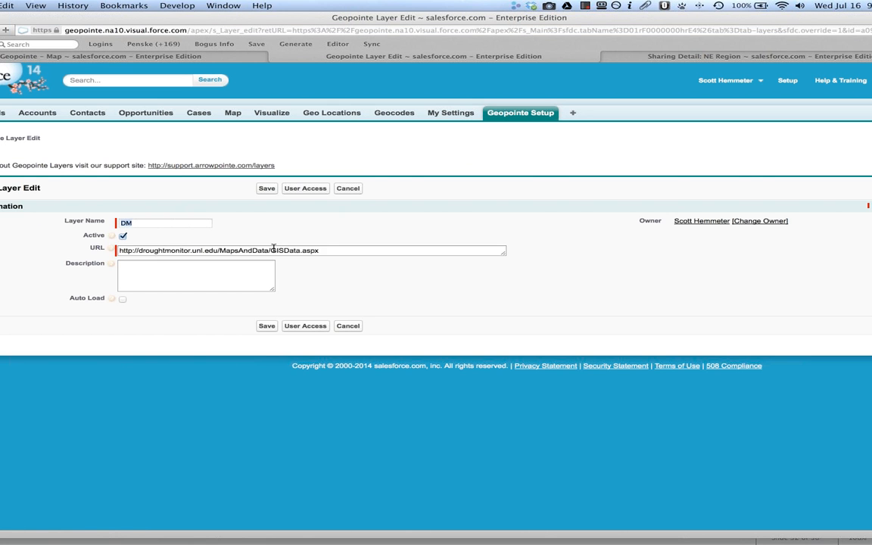
key(Tab)
key(super+shift+v)
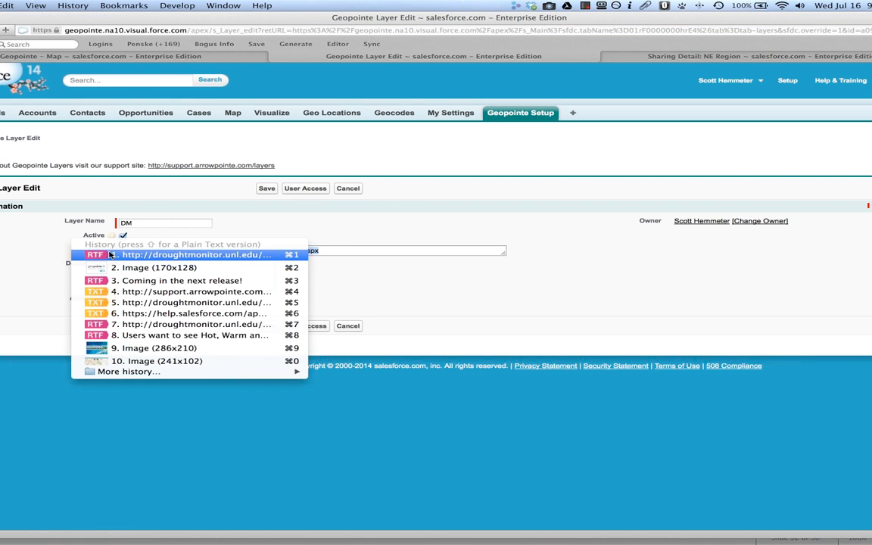
click(144, 302)
click(265, 188)
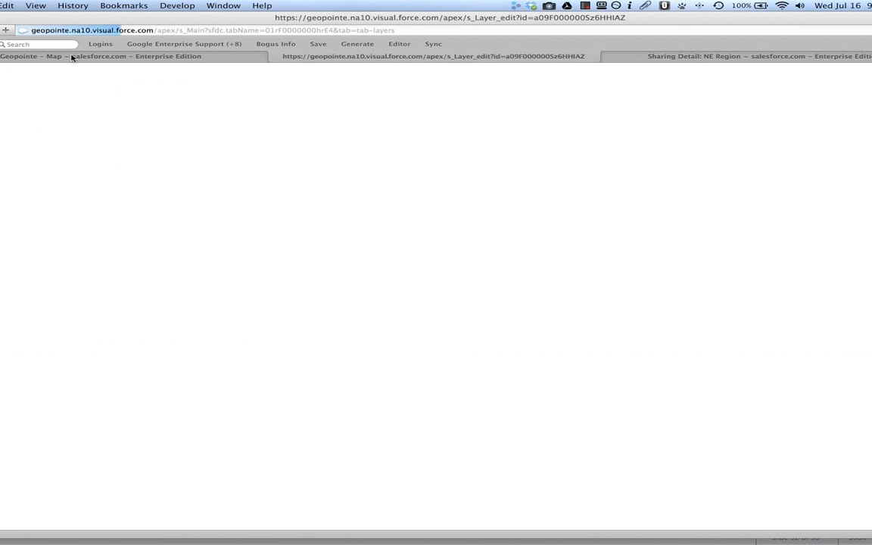
Reload the Geopointe map and display the updated DM layer on it
click(72, 56)
click(233, 123)
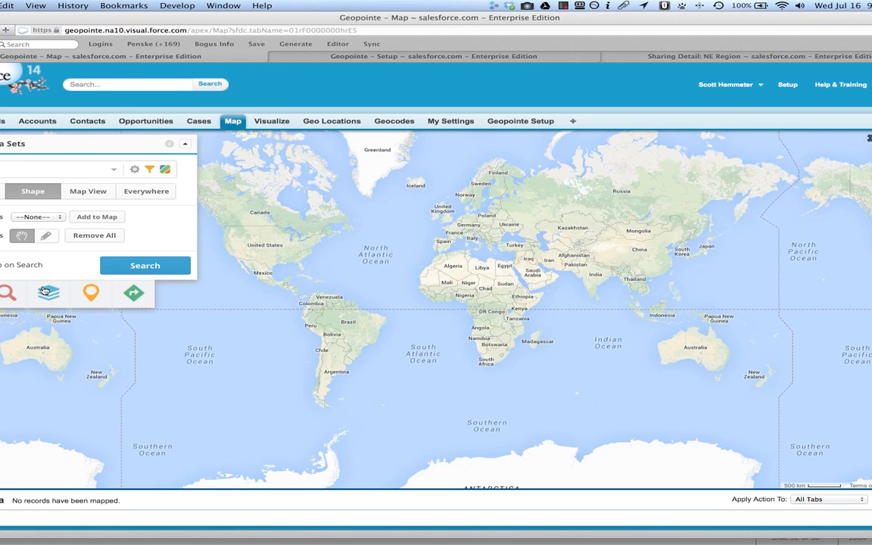
click(45, 291)
click(18, 238)
click(47, 291)
click(0, 211)
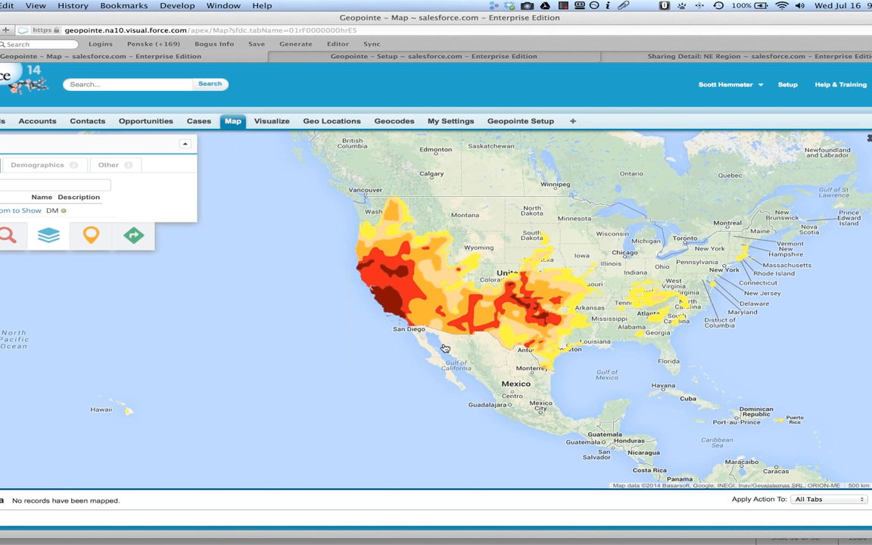
Switch to the PowerPoint presentation, glance at the Business Requirements cont'd slide and return to the Drought Monitor slide
key(super+Tab)
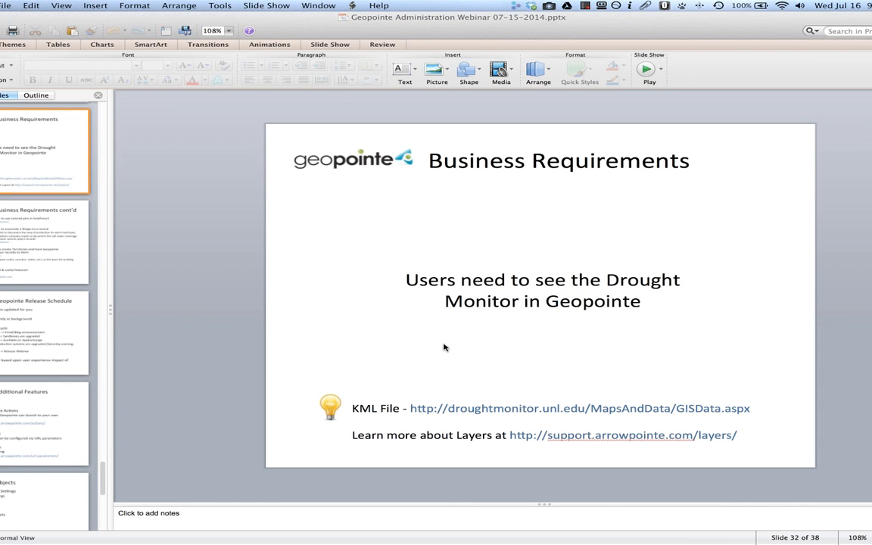
key(Down)
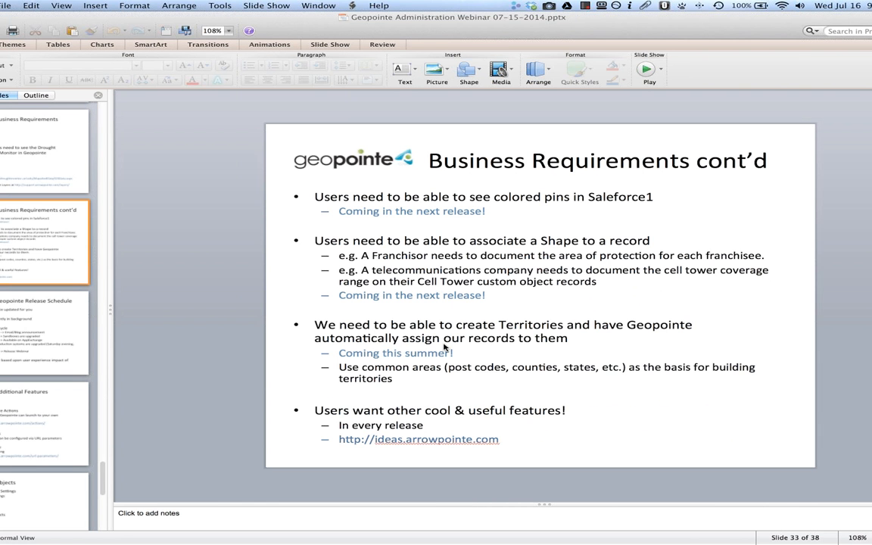
key(Up)
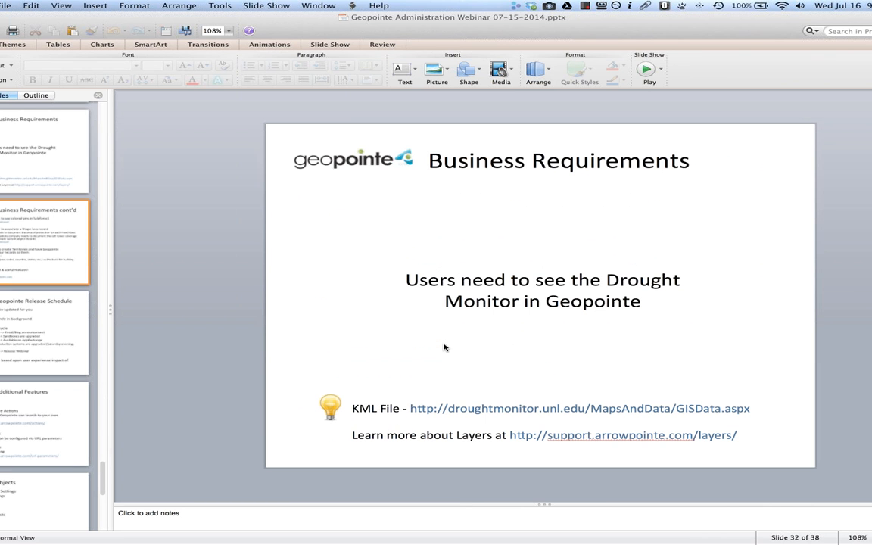